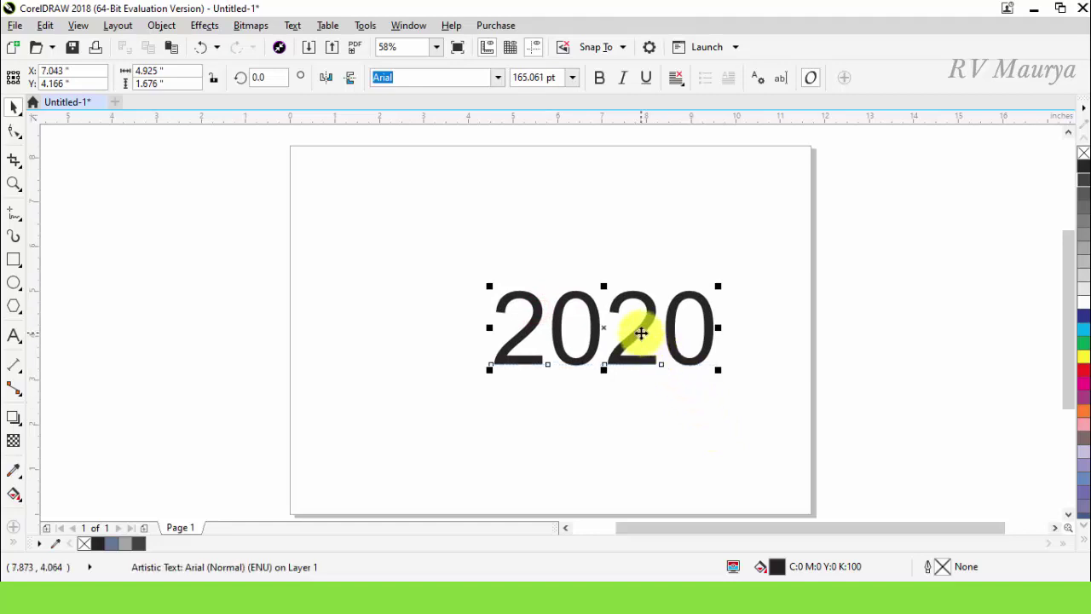
Step: Shift the 2020 text left, enlarge it to about 214 pt and make it bold
{"action": "left_click_drag", "start_coordinate": [639, 333], "coordinate": [602, 333]}
{"action": "left_click_drag", "start_coordinate": [682, 366], "coordinate": [665, 353]}
{"action": "left_click", "coordinate": [598, 77]}
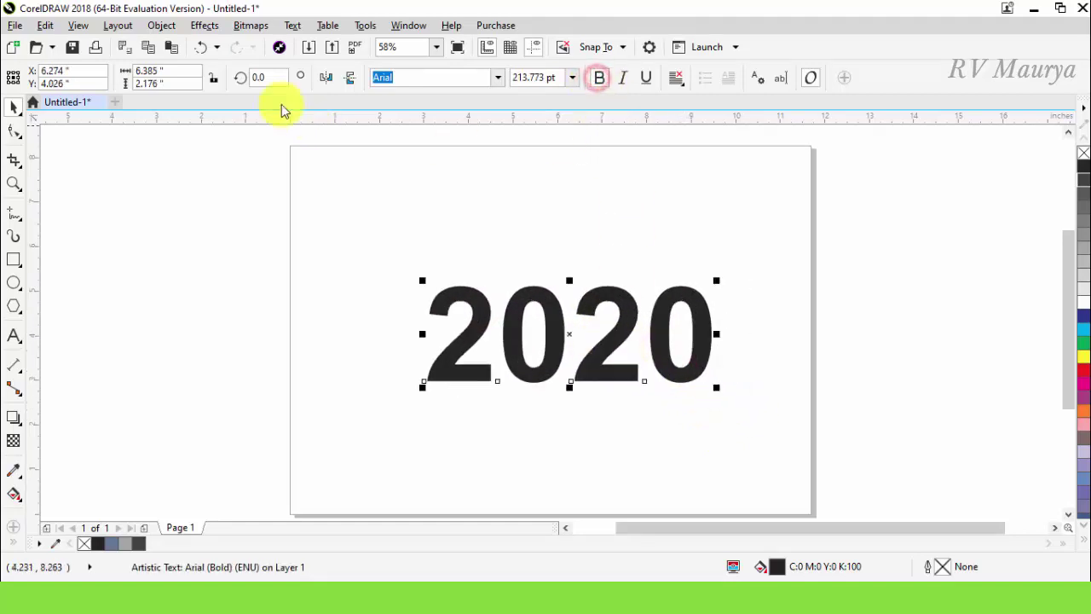
Step: Break the 2020 text into separate digits and move the last two digits about 2.8 inches to the right
{"action": "left_click", "coordinate": [161, 25]}
{"action": "left_click", "coordinate": [252, 302]}
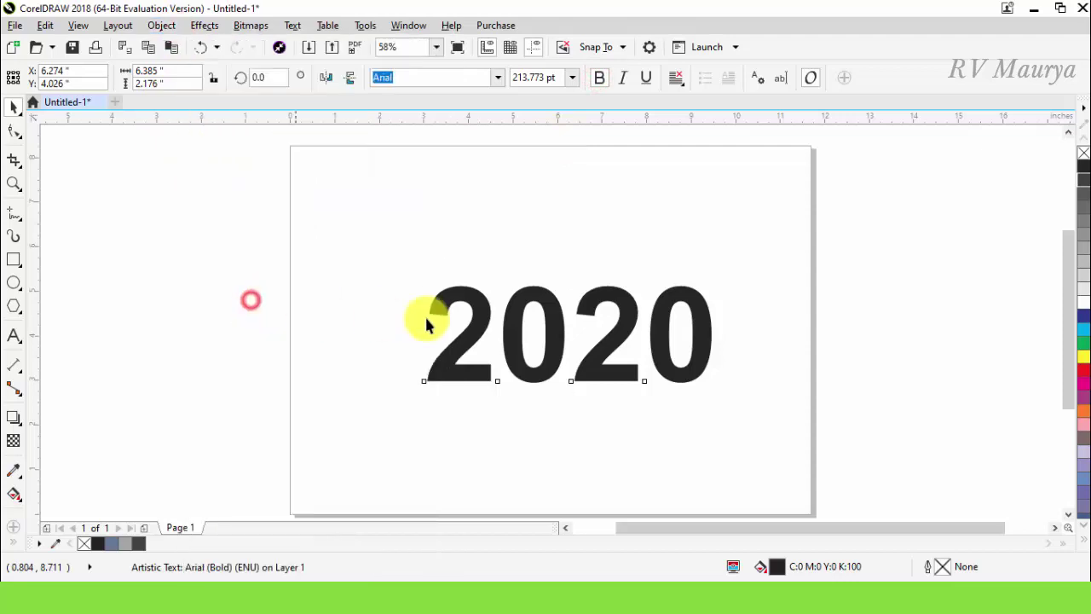
{"action": "left_click", "coordinate": [485, 261]}
{"action": "left_click_drag", "start_coordinate": [558, 219], "coordinate": [691, 401]}
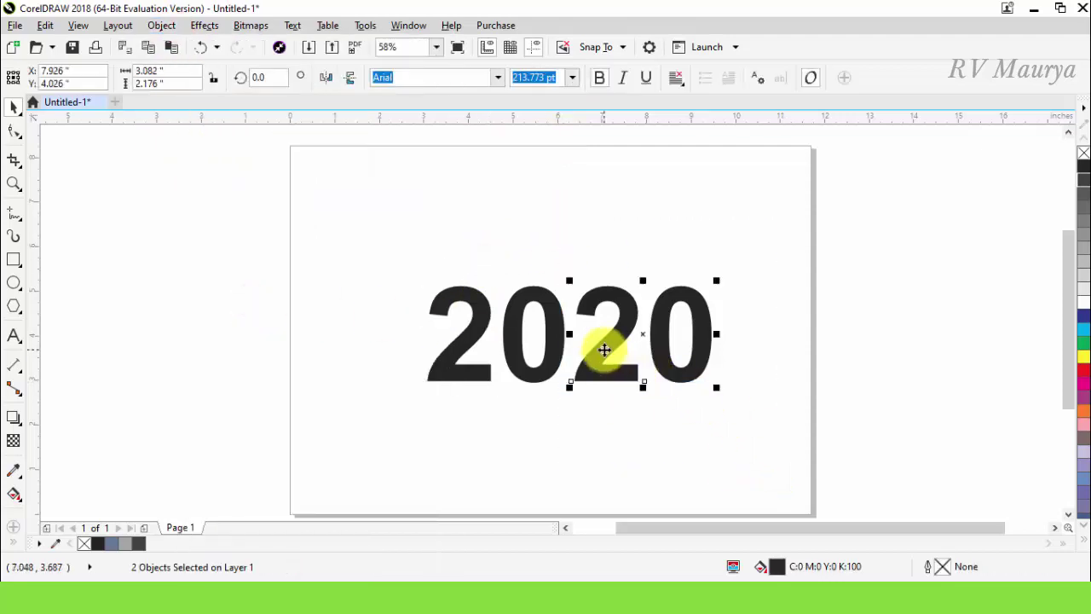
{"action": "left_click_drag", "start_coordinate": [605, 349], "coordinate": [728, 350]}
Step: Remove the fill from all four digits and give them a black outline
{"action": "left_click_drag", "start_coordinate": [333, 260], "coordinate": [931, 426]}
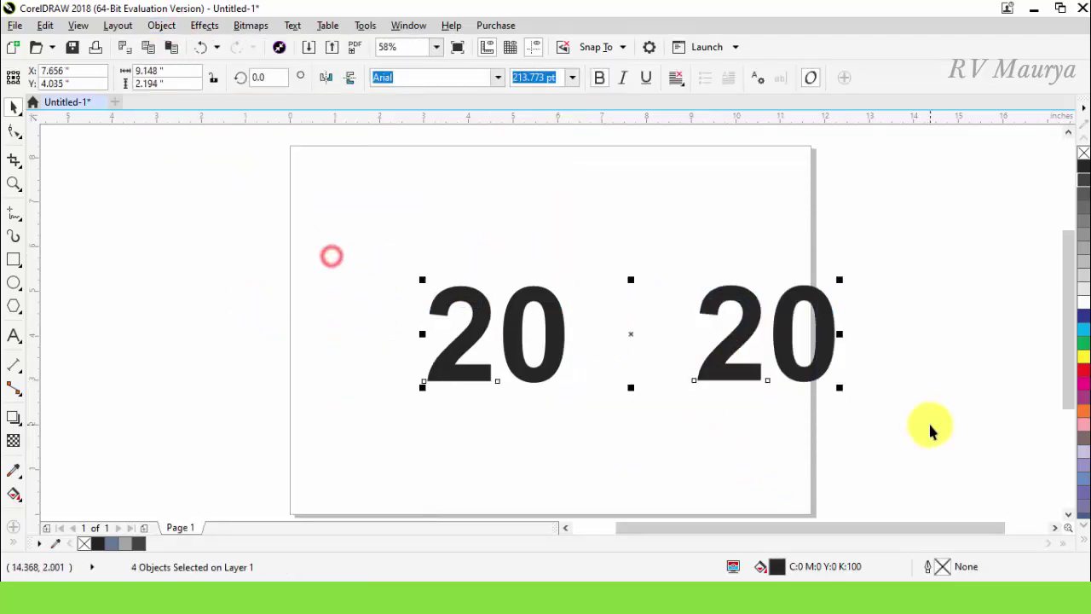
{"action": "left_click", "coordinate": [1083, 152]}
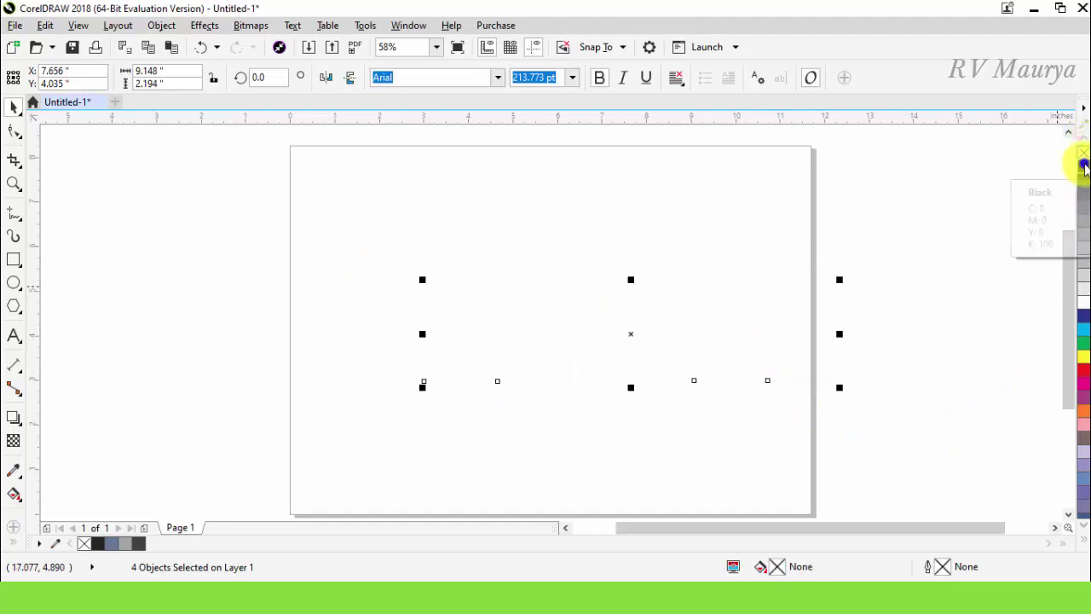
{"action": "left_click", "coordinate": [608, 412]}
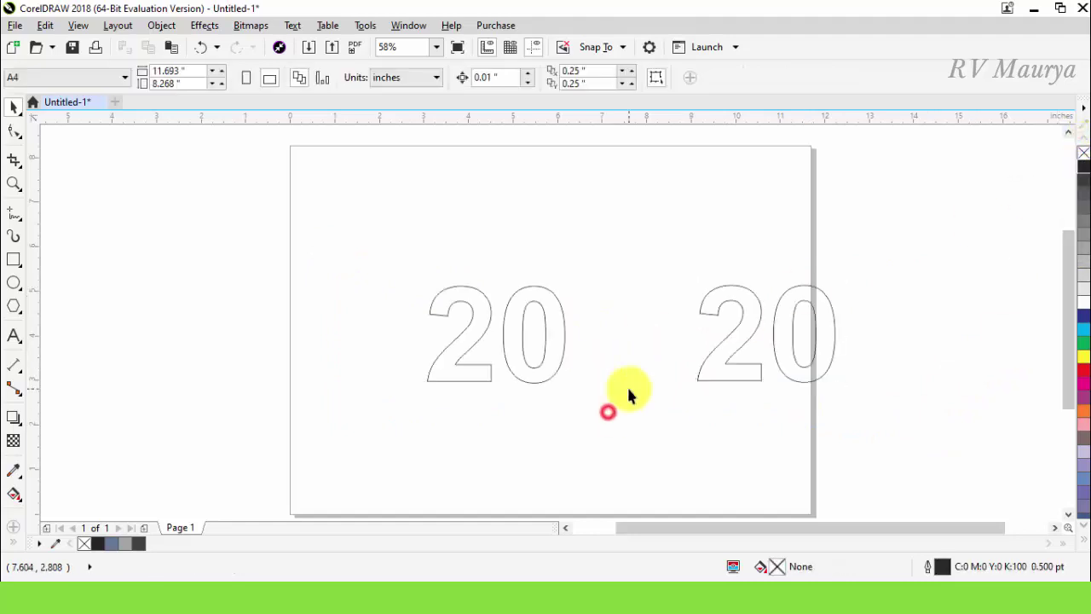
Step: Move the first 0 about 0.7 inches left so that it overlaps the first 2
{"action": "left_click", "coordinate": [12, 188]}
{"action": "left_click_drag", "start_coordinate": [363, 247], "coordinate": [748, 437]}
{"action": "left_click_drag", "start_coordinate": [247, 208], "coordinate": [732, 440]}
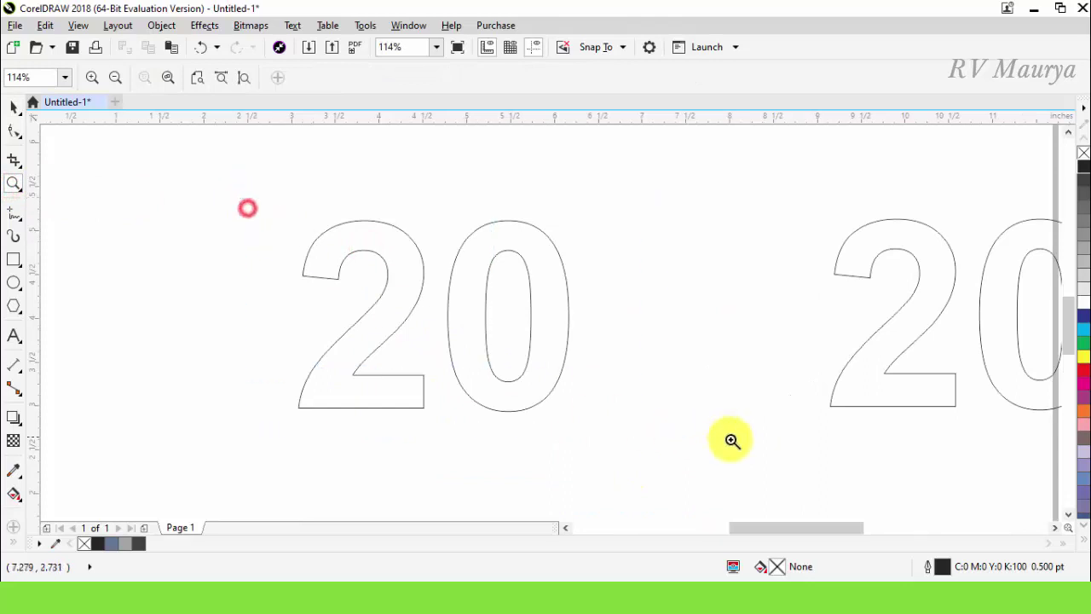
{"action": "left_click", "coordinate": [14, 107]}
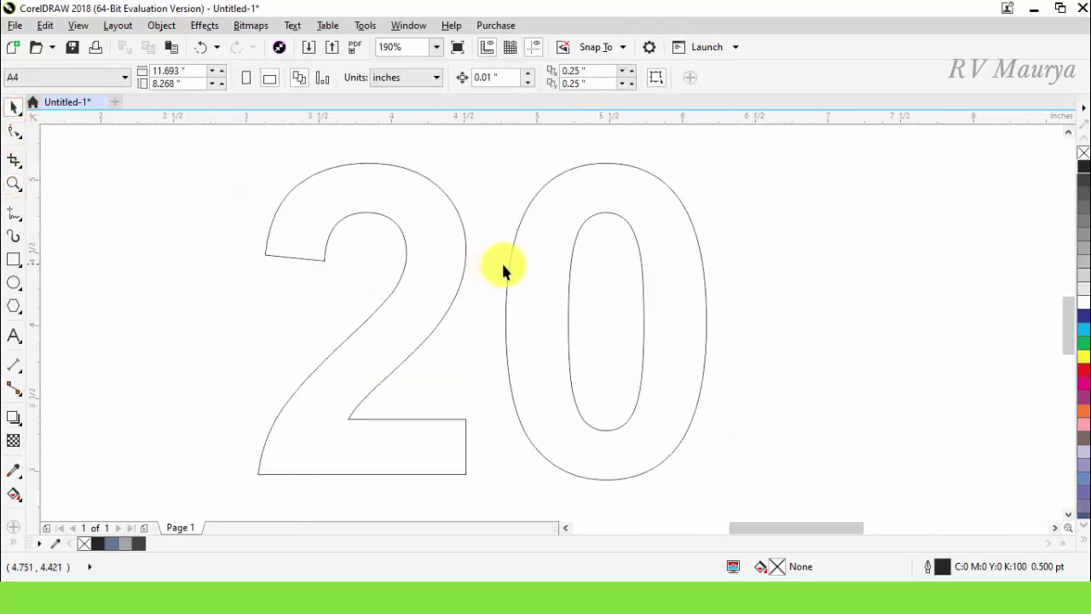
{"action": "left_click_drag", "start_coordinate": [508, 283], "coordinate": [407, 302]}
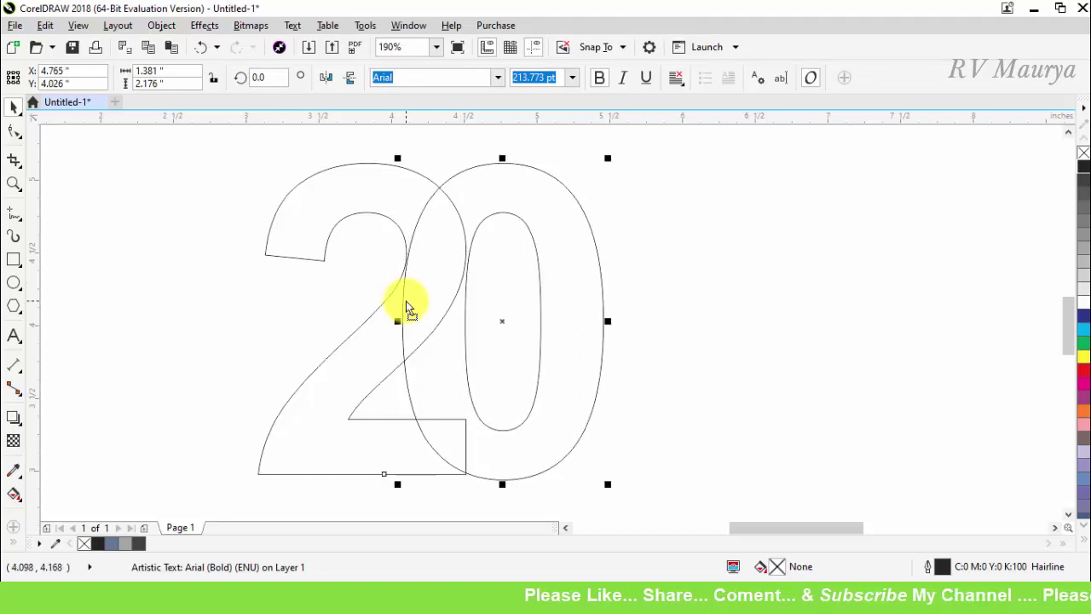
Step: Smart-fill the first 2's main area and its upper overlap with the 0 in blue-grey, with a 0.5 pt outline
{"action": "left_click", "coordinate": [139, 375]}
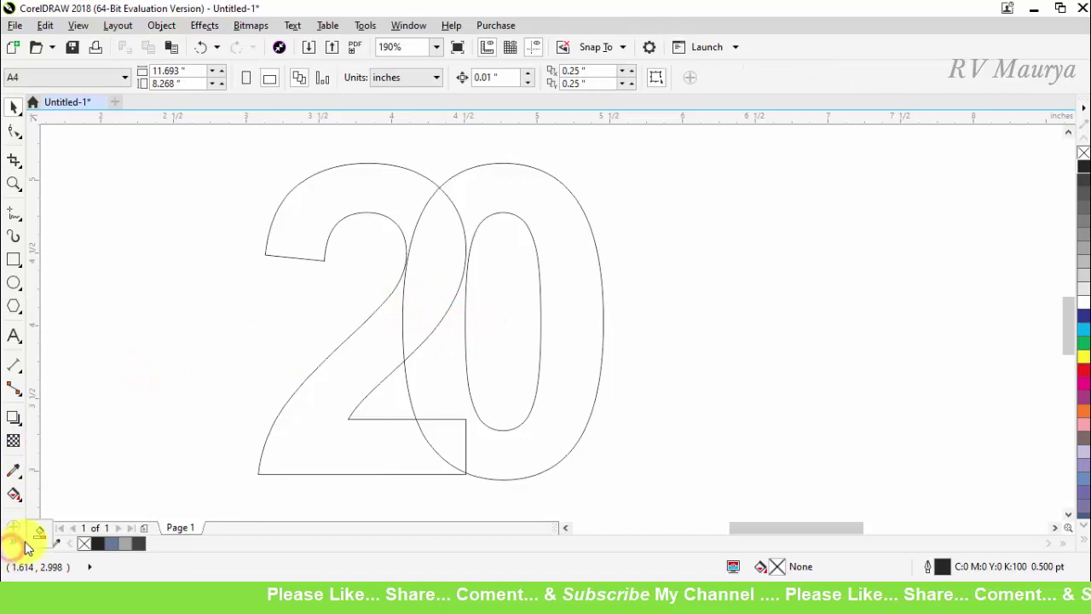
{"action": "left_click", "coordinate": [42, 533]}
{"action": "left_click", "coordinate": [349, 464]}
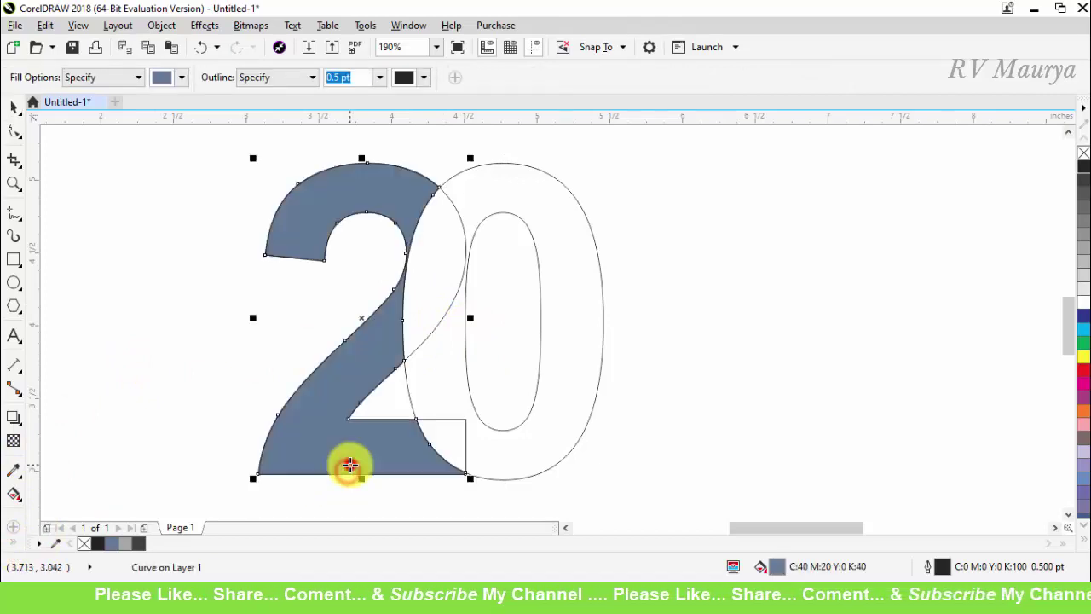
{"action": "left_click", "coordinate": [443, 287]}
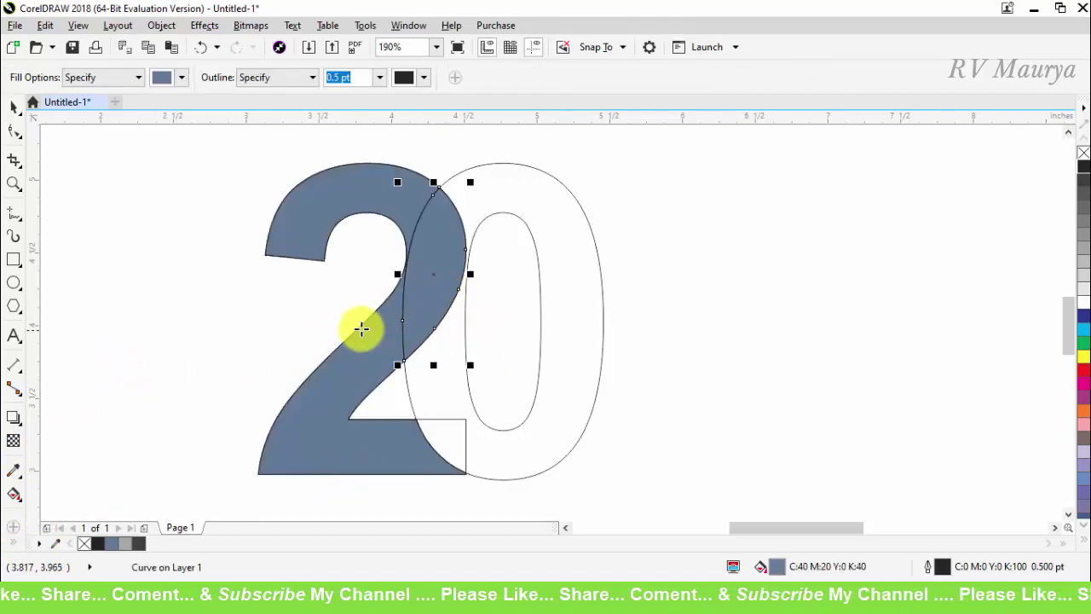
Step: Move the original outlined 2 from behind the blue-grey pieces to the empty area right of the first 0
{"action": "left_click", "coordinate": [11, 107]}
{"action": "left_click", "coordinate": [704, 376]}
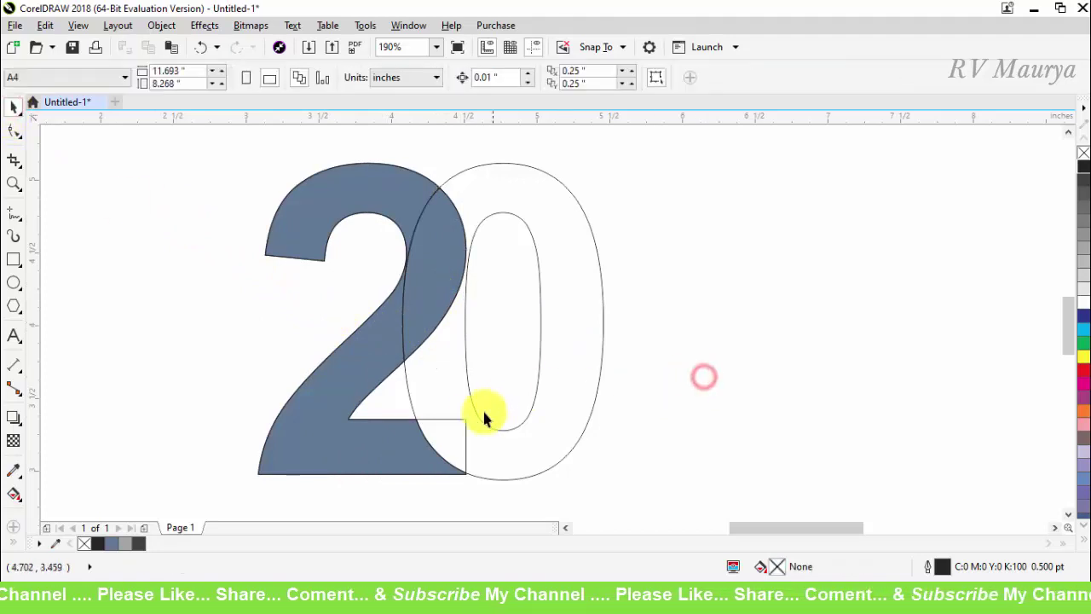
{"action": "left_click", "coordinate": [461, 421]}
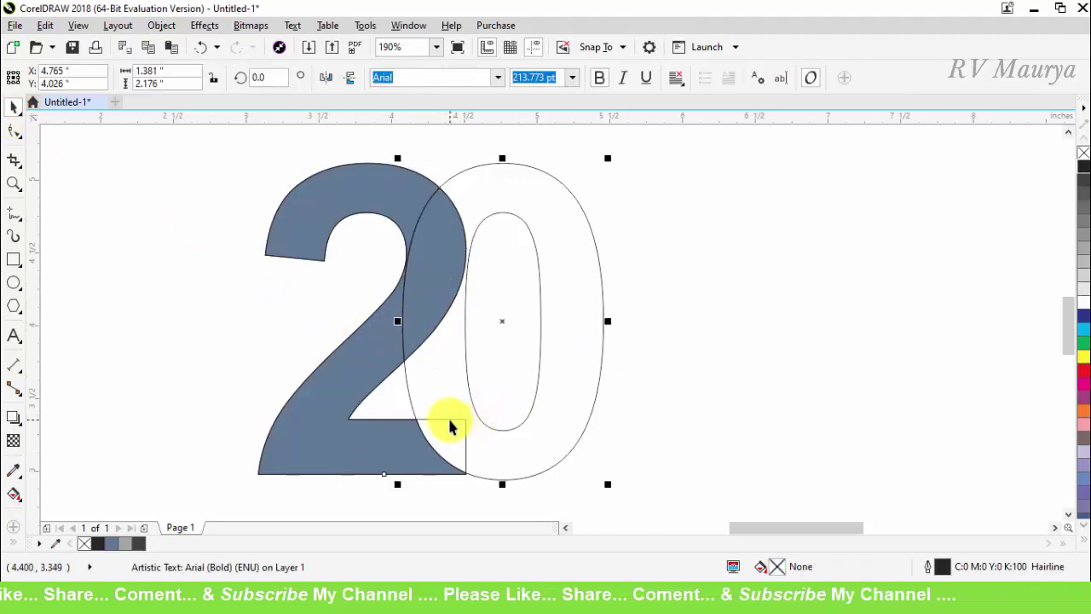
{"action": "left_click", "coordinate": [450, 424]}
{"action": "left_click_drag", "start_coordinate": [450, 420], "coordinate": [878, 395]}
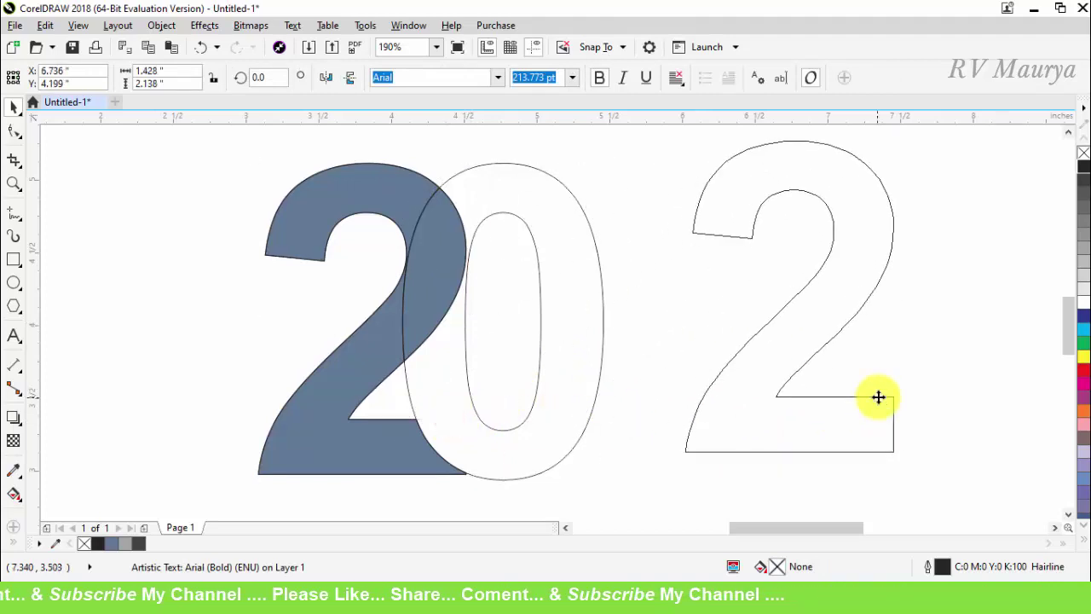
{"action": "left_click", "coordinate": [651, 401]}
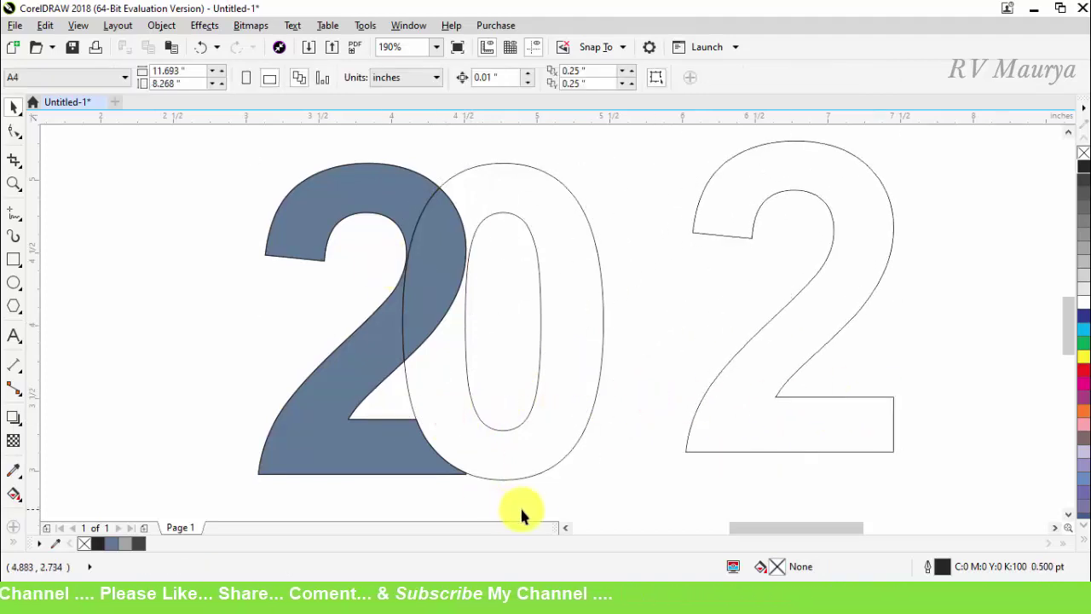
Step: Weld the blue-grey pieces of the first 2 into one shape and fill it with magenta
{"action": "left_click_drag", "start_coordinate": [522, 509], "coordinate": [198, 144]}
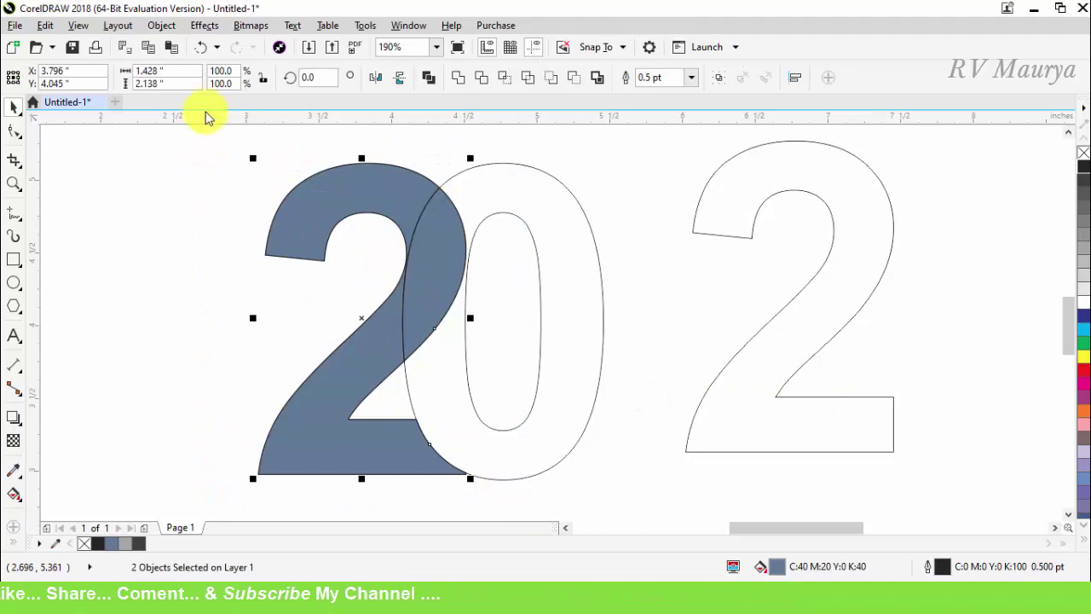
{"action": "left_click", "coordinate": [459, 79]}
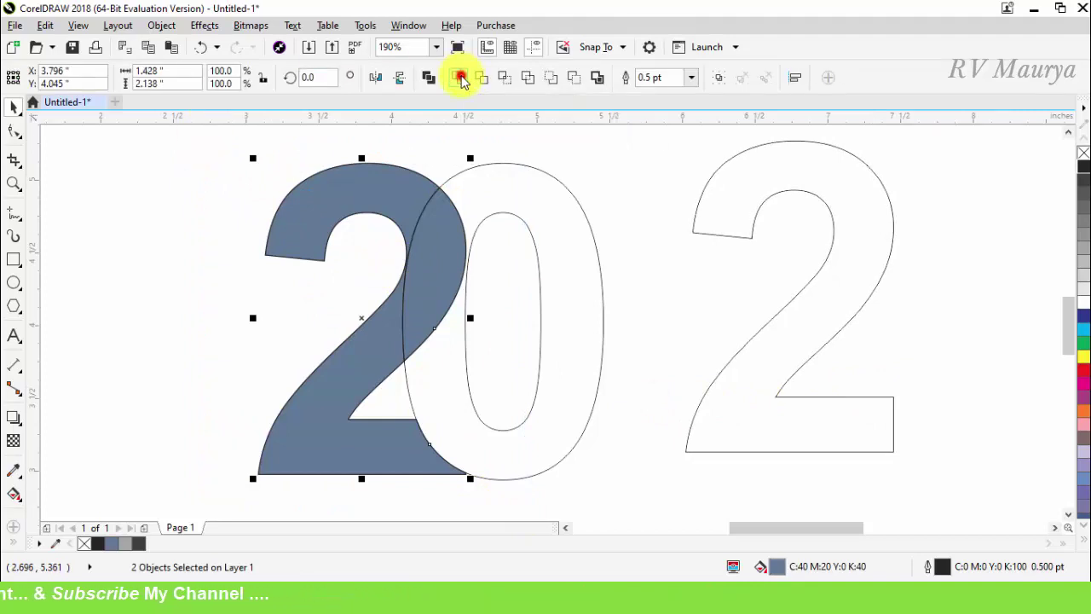
{"action": "left_click", "coordinate": [1086, 385]}
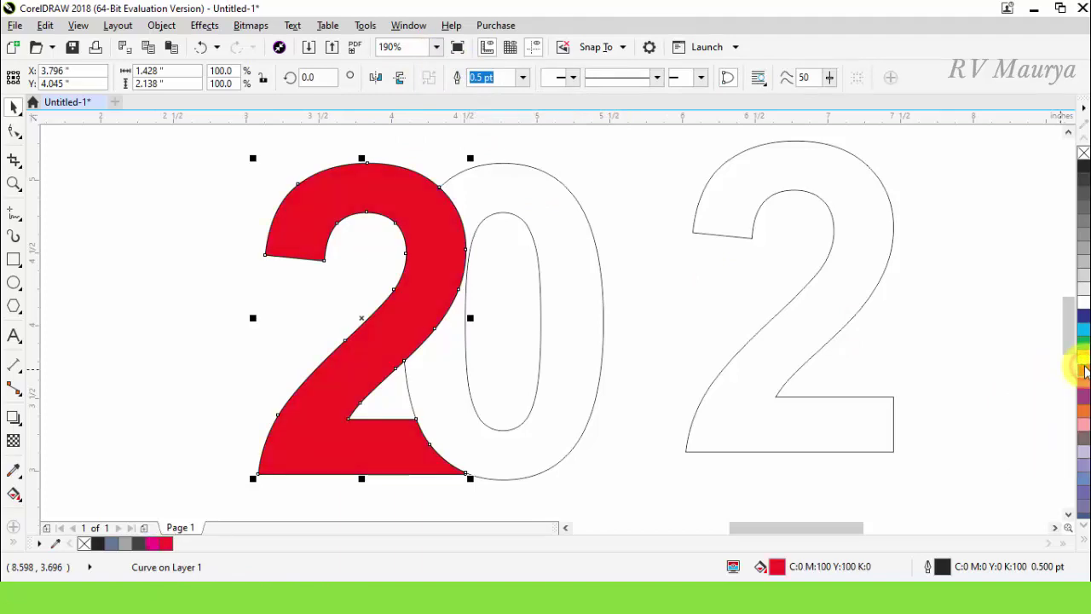
{"action": "left_click", "coordinate": [1085, 381]}
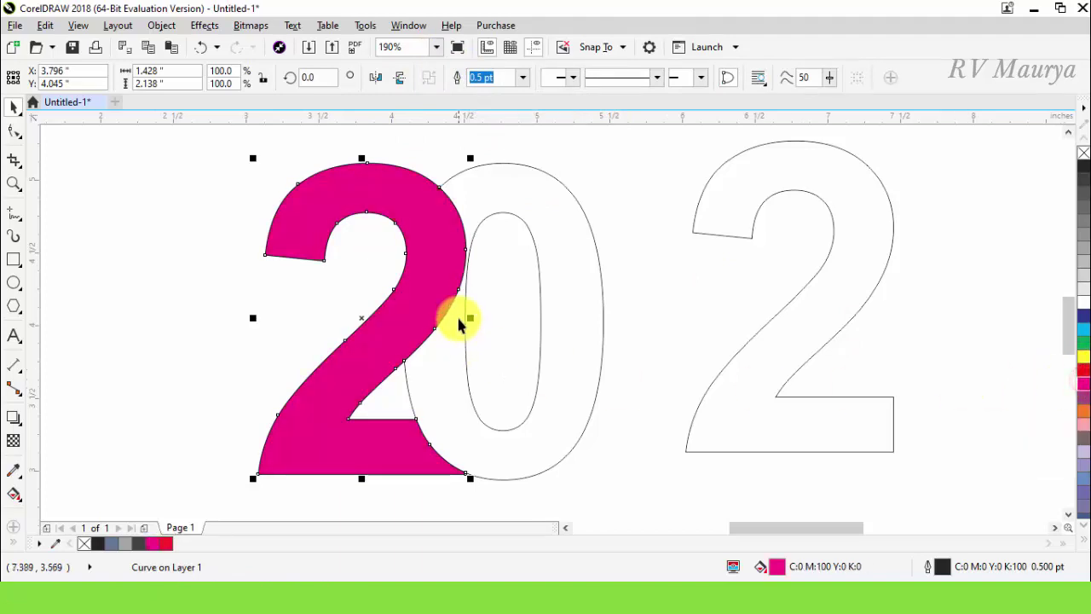
Step: Fill the first 0 with dark blue
{"action": "left_click", "coordinate": [564, 248]}
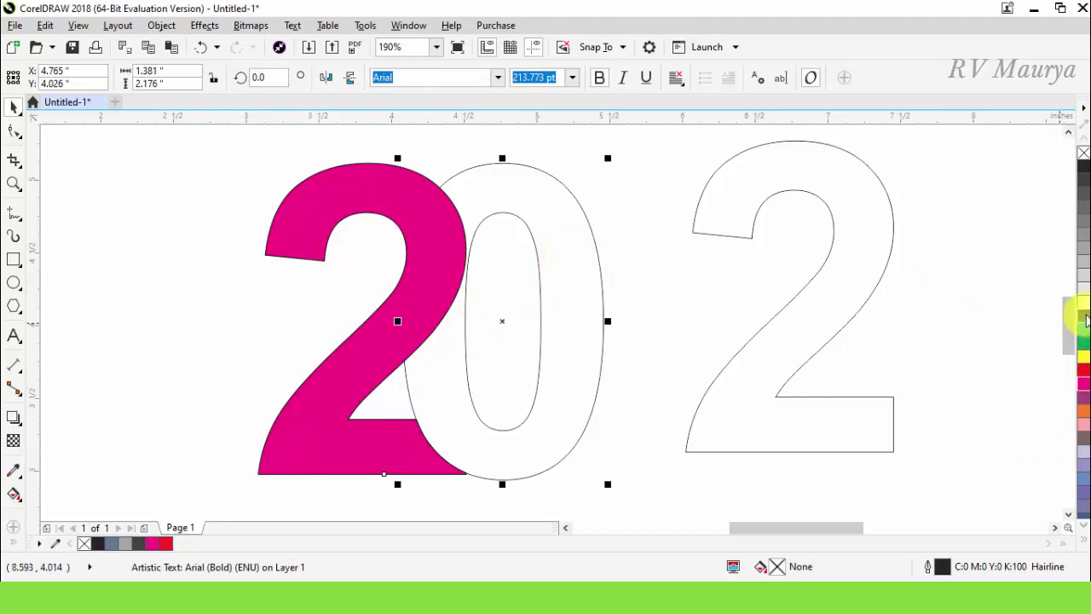
{"action": "left_click", "coordinate": [1083, 316]}
{"action": "left_click", "coordinate": [688, 324]}
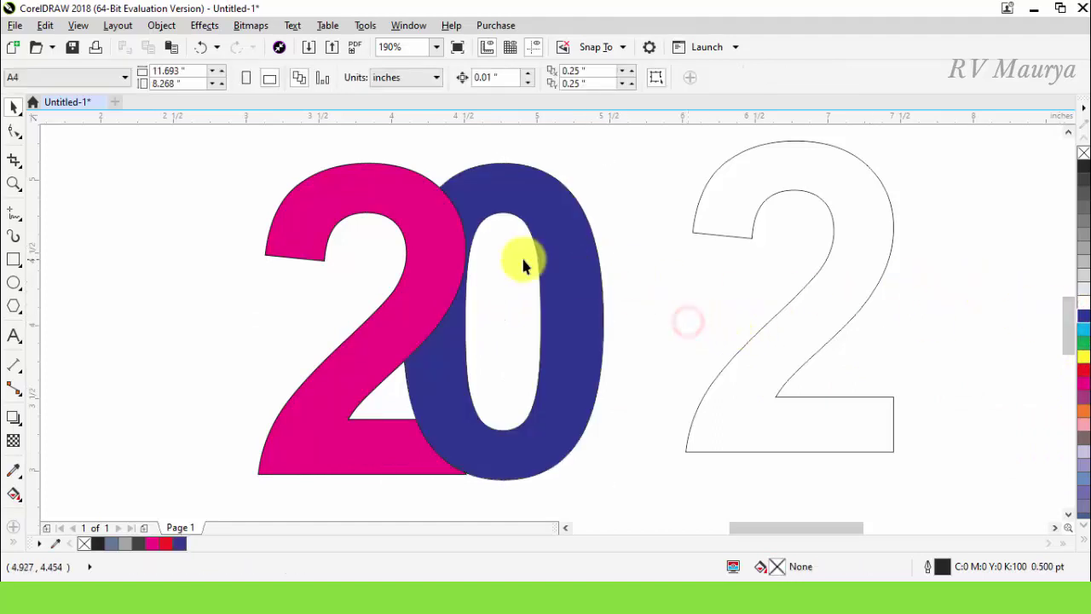
Step: Align the bottom of the spare outlined 2 with the bottom of the magenta 2
{"action": "scroll", "coordinate": [519, 256], "scroll_direction": "down", "scroll_amount": 3}
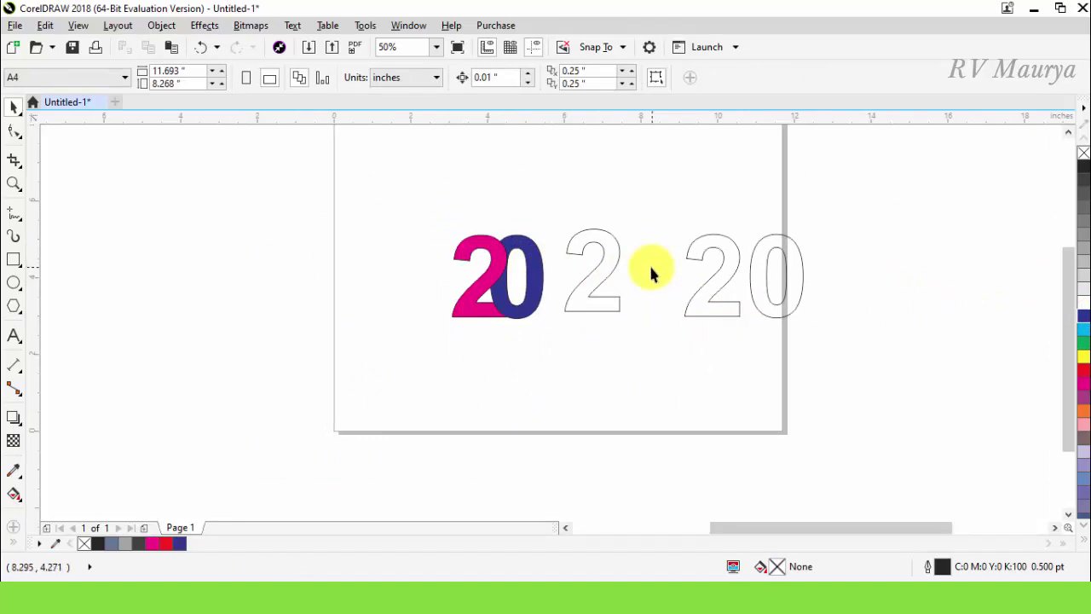
{"action": "scroll", "coordinate": [651, 270], "scroll_direction": "up", "scroll_amount": 3}
{"action": "left_click", "coordinate": [537, 310]}
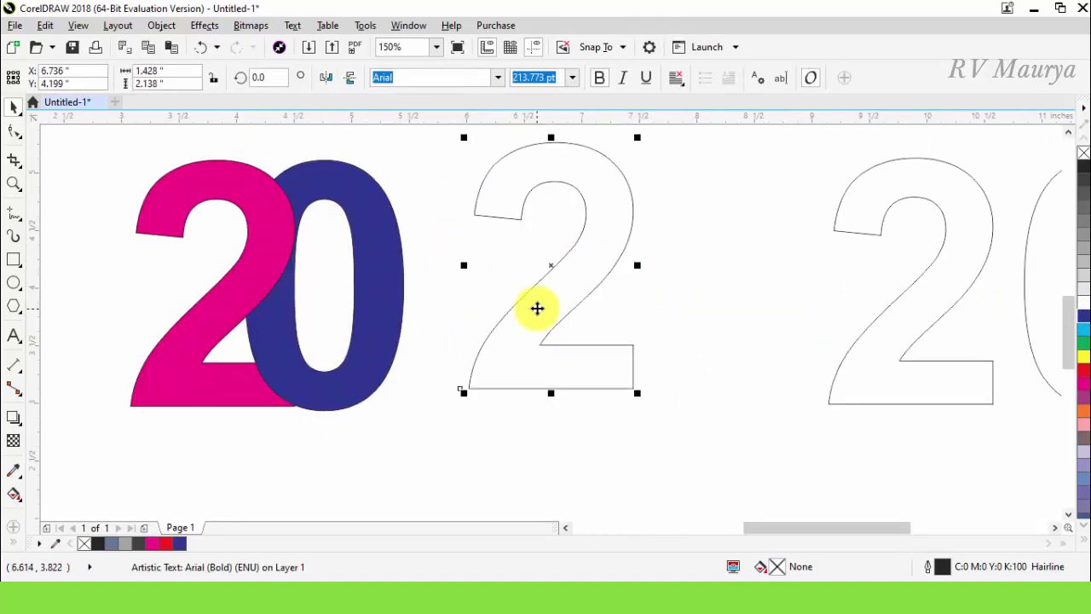
{"action": "left_click", "coordinate": [682, 353]}
{"action": "left_click", "coordinate": [577, 298]}
{"action": "left_click", "coordinate": [235, 384]}
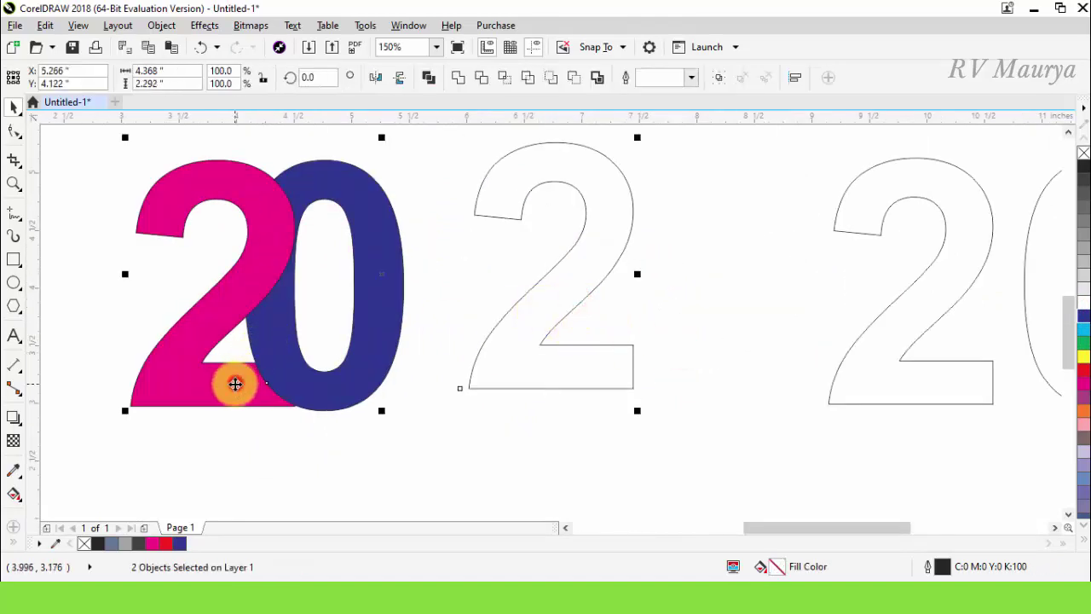
{"action": "key", "text": "b"}
{"action": "left_click", "coordinate": [609, 471]}
Step: Move the spare outlined 2 left to overlap the first 0's right side, and remove the 0's fill
{"action": "left_click", "coordinate": [538, 345]}
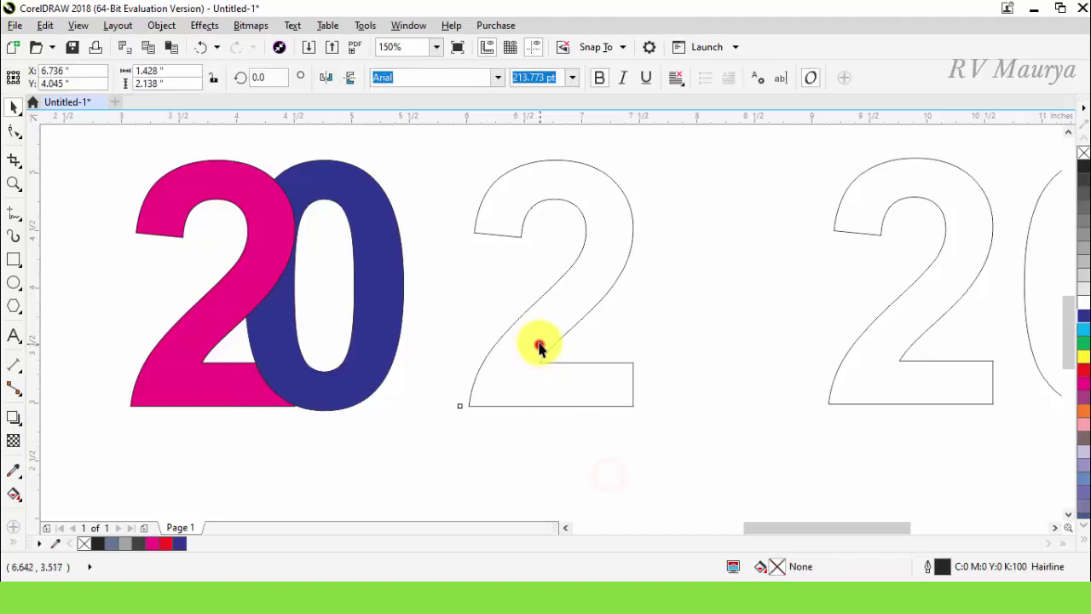
{"action": "left_click_drag", "start_coordinate": [539, 345], "coordinate": [416, 364]}
{"action": "left_click", "coordinate": [304, 176]}
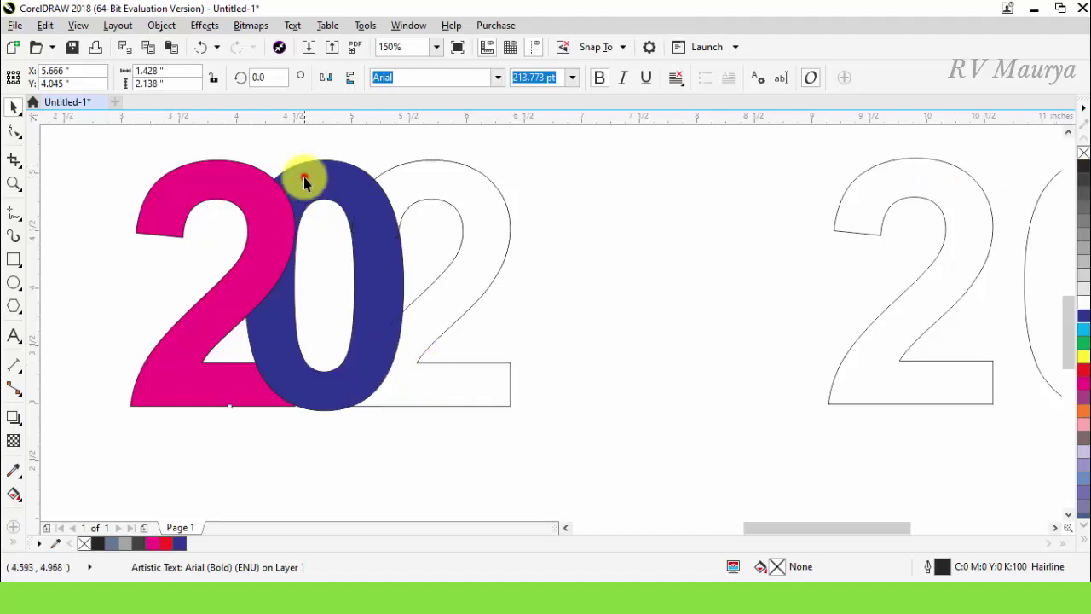
{"action": "left_click", "coordinate": [1083, 152]}
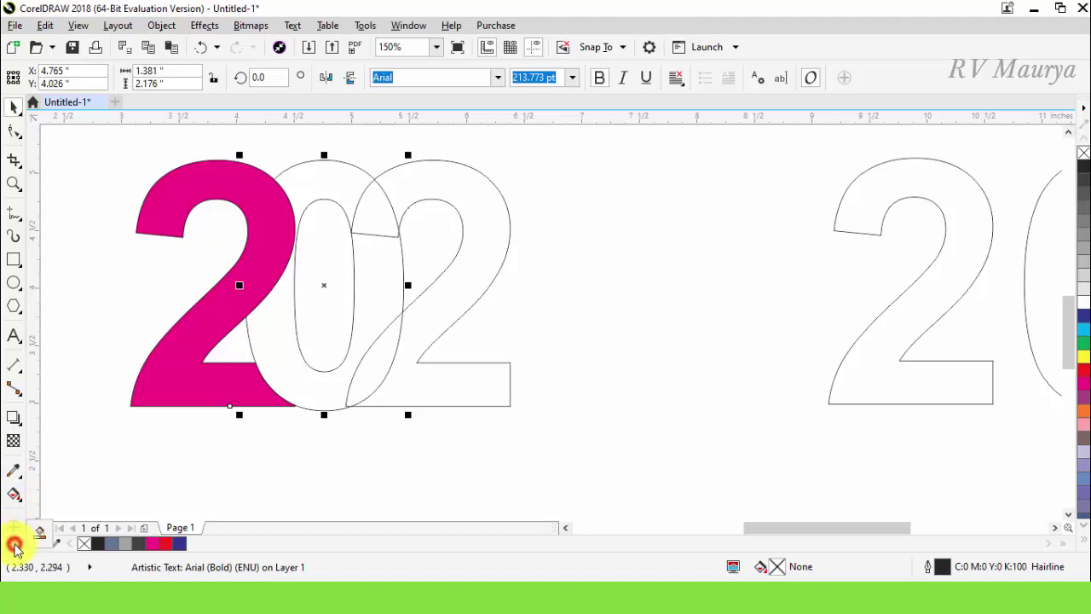
Step: Smart-fill the second 2's main area and its lower overlap with the 0 in blue-grey, with a 0.5 pt outline
{"action": "left_click", "coordinate": [35, 535]}
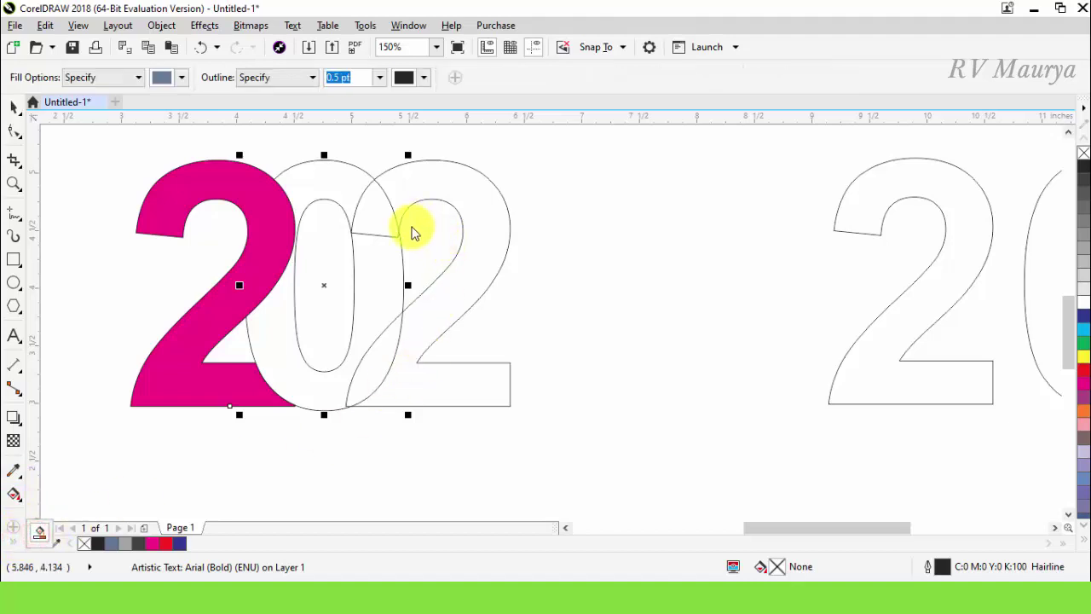
{"action": "left_click", "coordinate": [406, 187]}
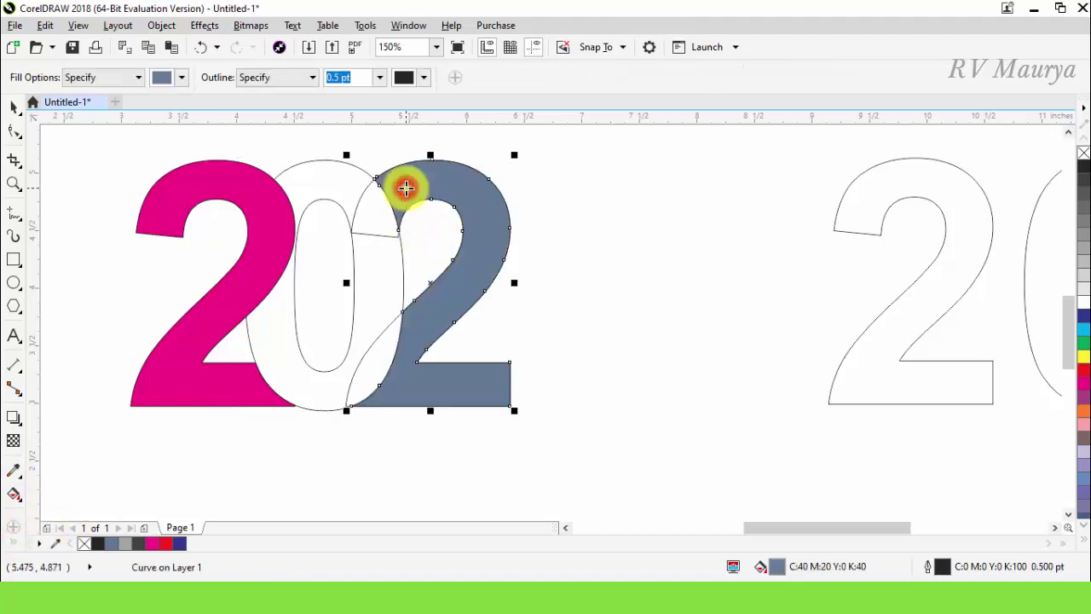
{"action": "left_click", "coordinate": [372, 365]}
Step: Weld the blue-grey pieces of the second 2 into one shape and fill it with orange
{"action": "left_click", "coordinate": [14, 104]}
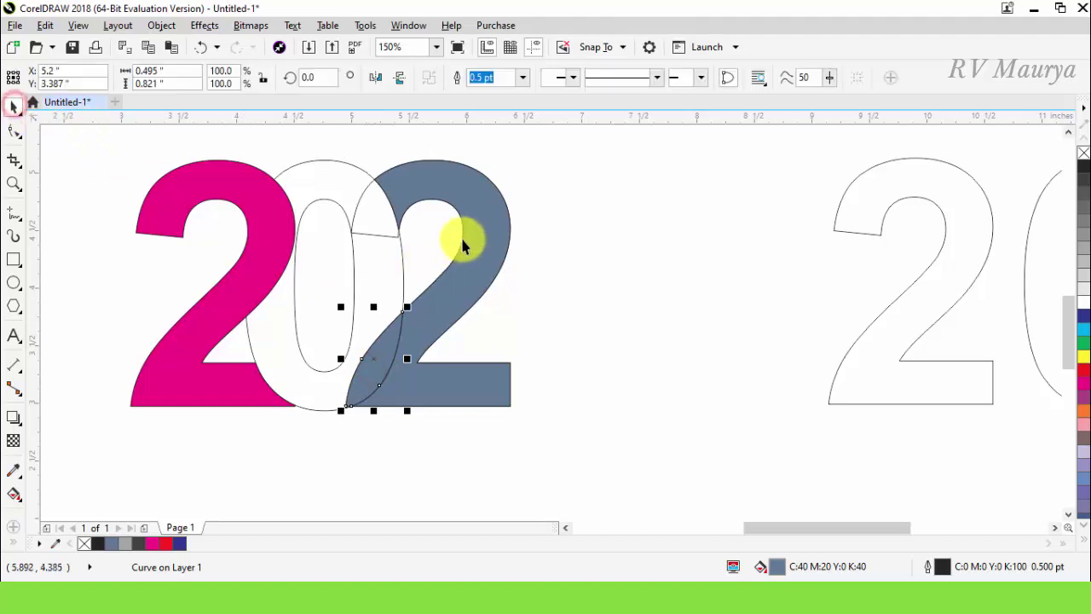
{"action": "left_click", "coordinate": [465, 239], "text": "shift"}
{"action": "left_click", "coordinate": [459, 77]}
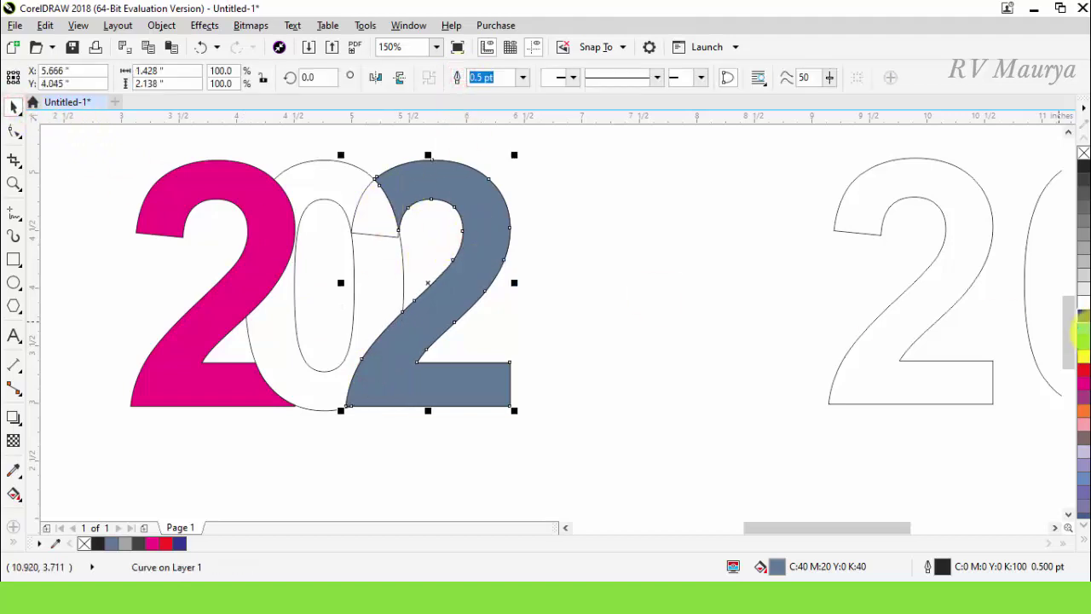
{"action": "left_click", "coordinate": [1083, 412]}
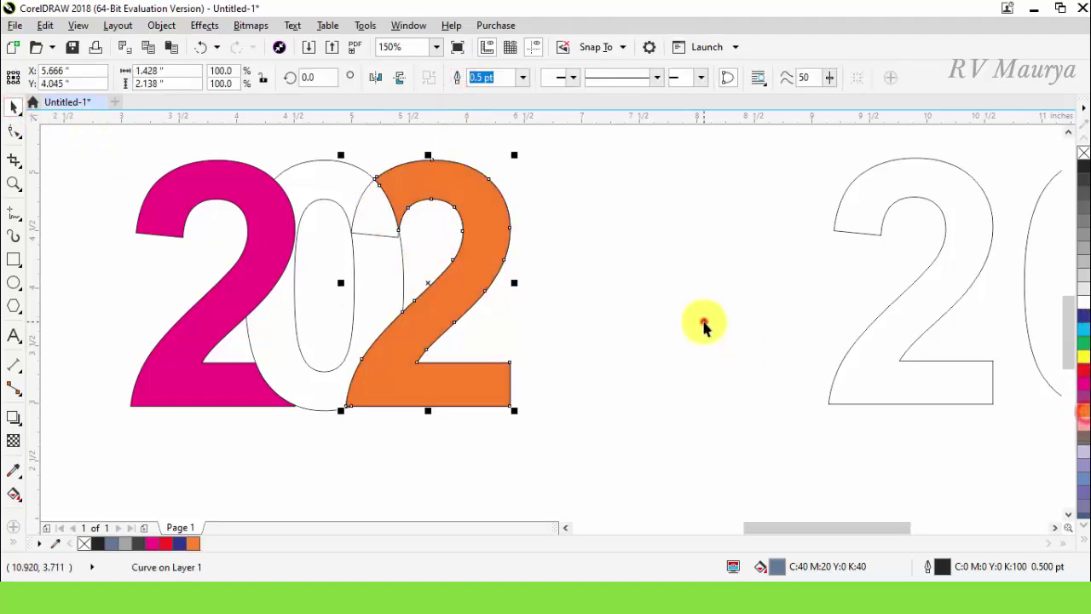
Step: Delete the leftover outlined 2 behind the orange 2
{"action": "left_click", "coordinate": [704, 321]}
{"action": "left_click", "coordinate": [360, 204]}
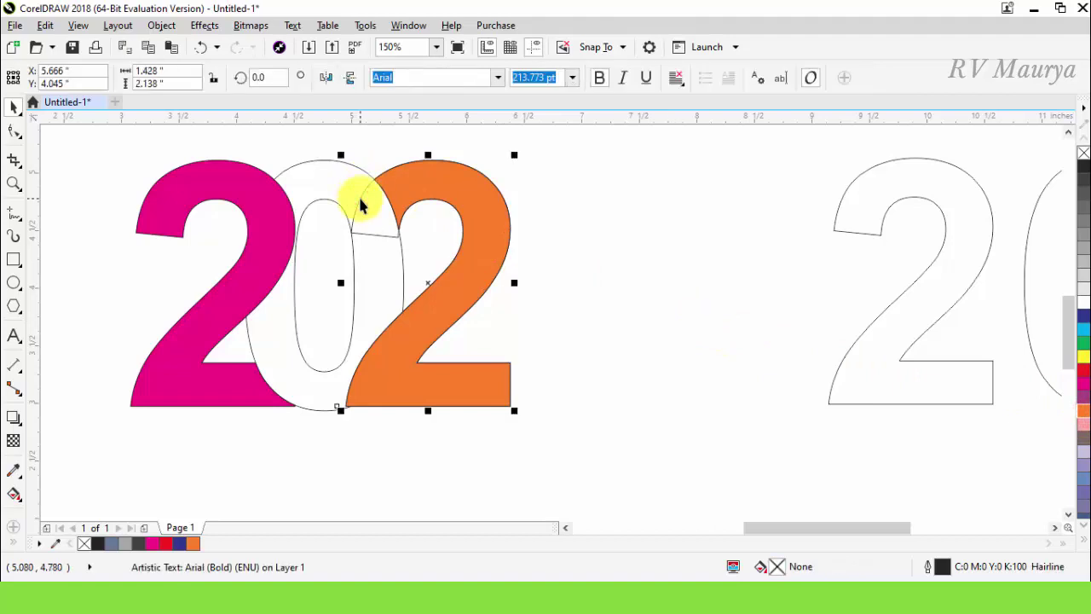
{"action": "left_click", "coordinate": [504, 236]}
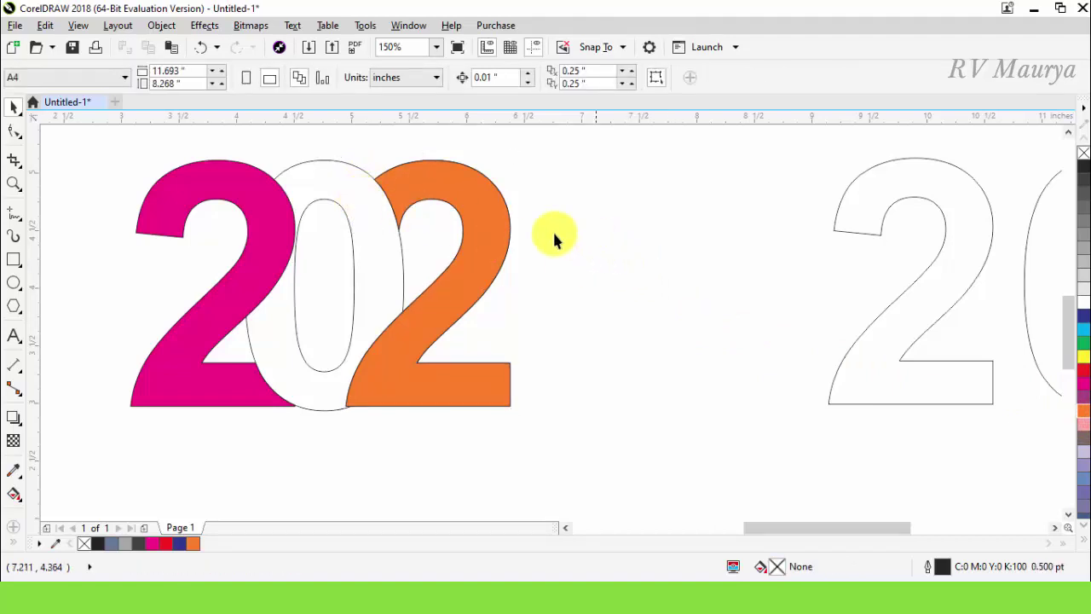
Step: Move the spare outlined 0 to overlap the second 2's right side, and remove the orange 2's fill
{"action": "scroll", "coordinate": [567, 231], "scroll_direction": "down", "scroll_amount": 2}
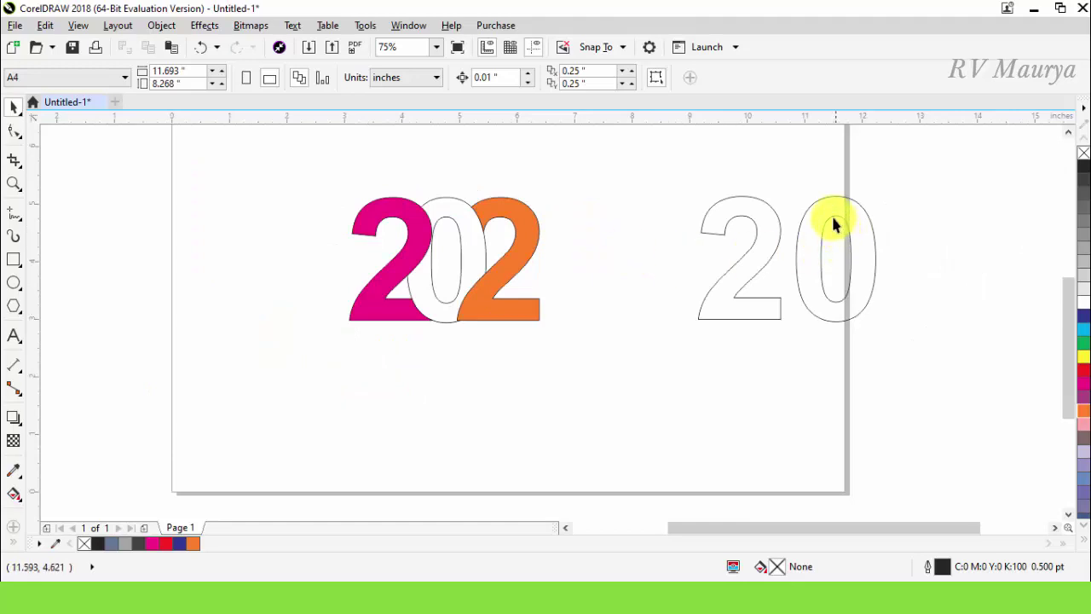
{"action": "left_click_drag", "start_coordinate": [827, 213], "coordinate": [548, 251]}
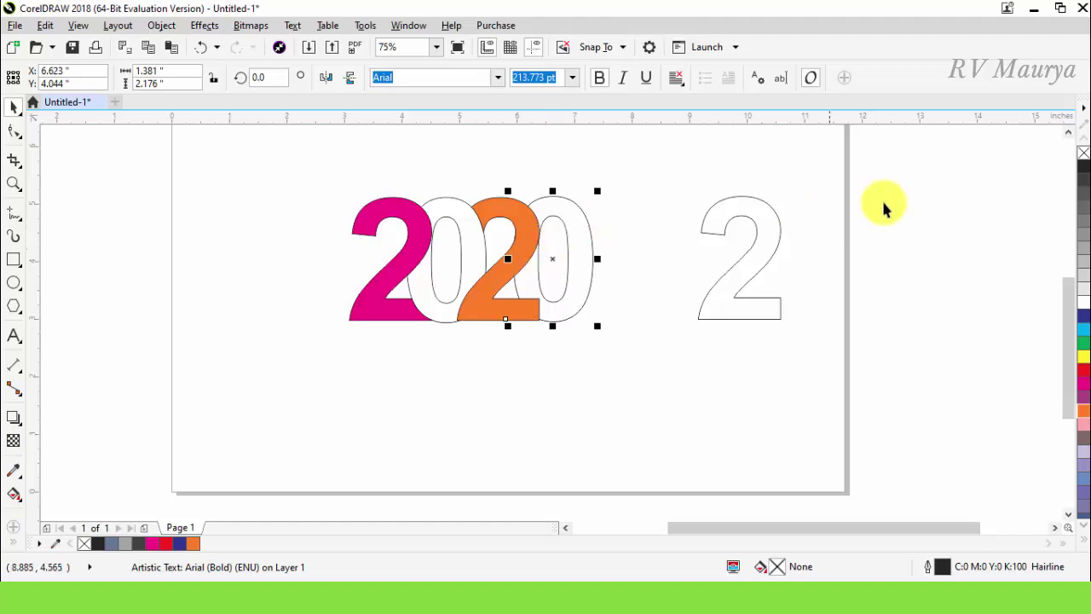
{"action": "left_click", "coordinate": [480, 312]}
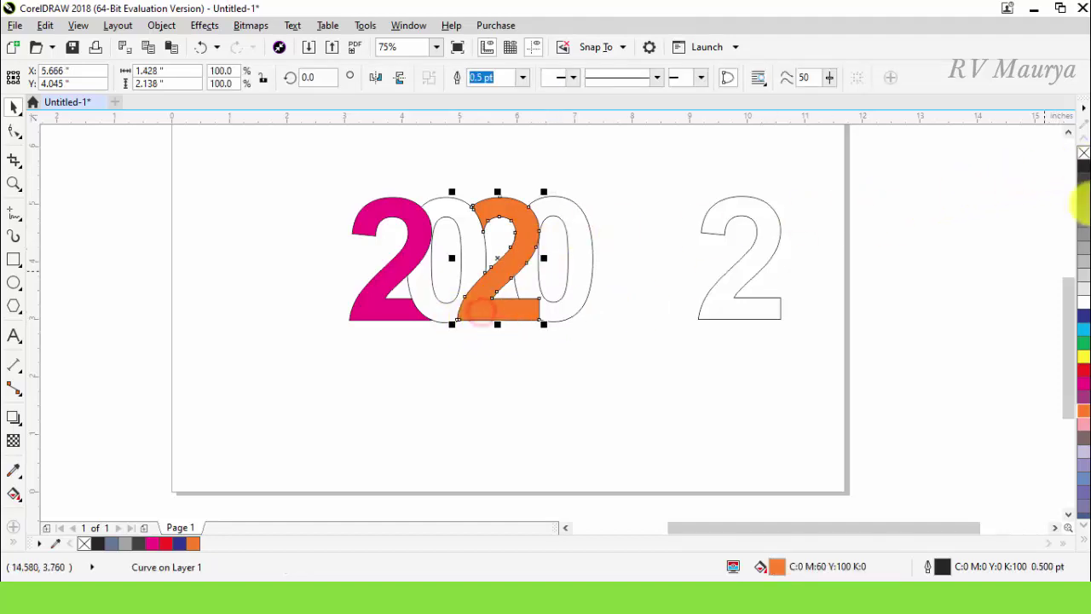
{"action": "left_click", "coordinate": [1084, 152]}
{"action": "scroll", "coordinate": [589, 197], "scroll_direction": "up", "scroll_amount": 2}
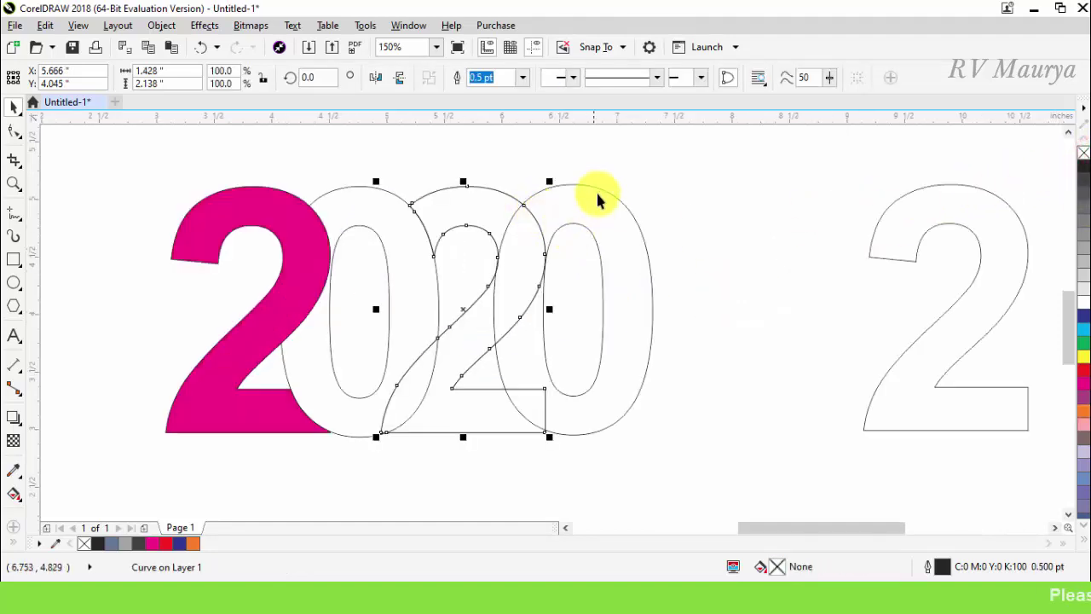
{"action": "left_click", "coordinate": [599, 189]}
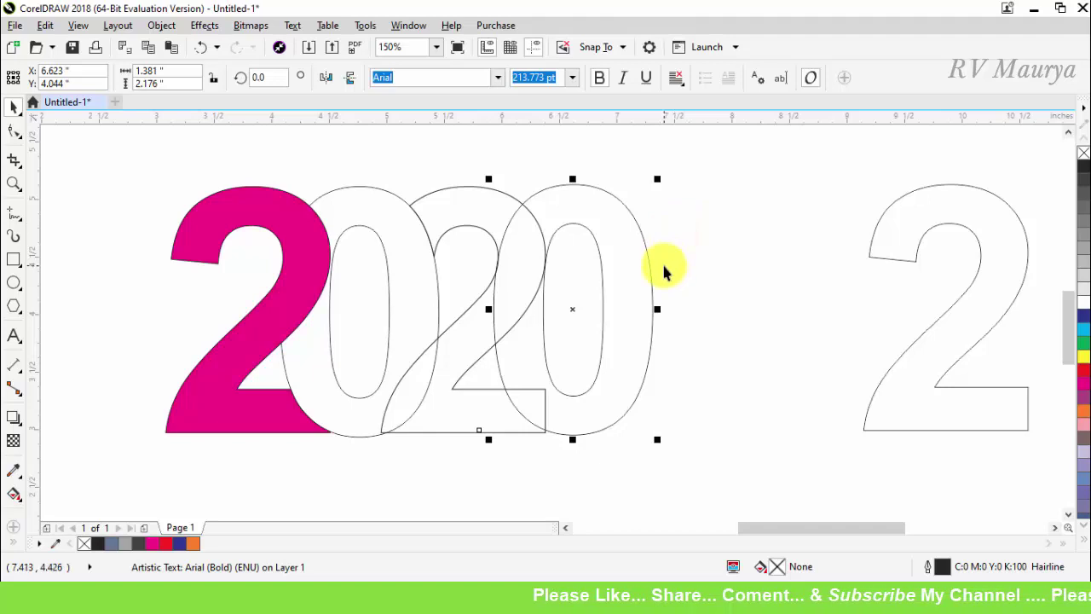
{"action": "left_click", "coordinate": [701, 275]}
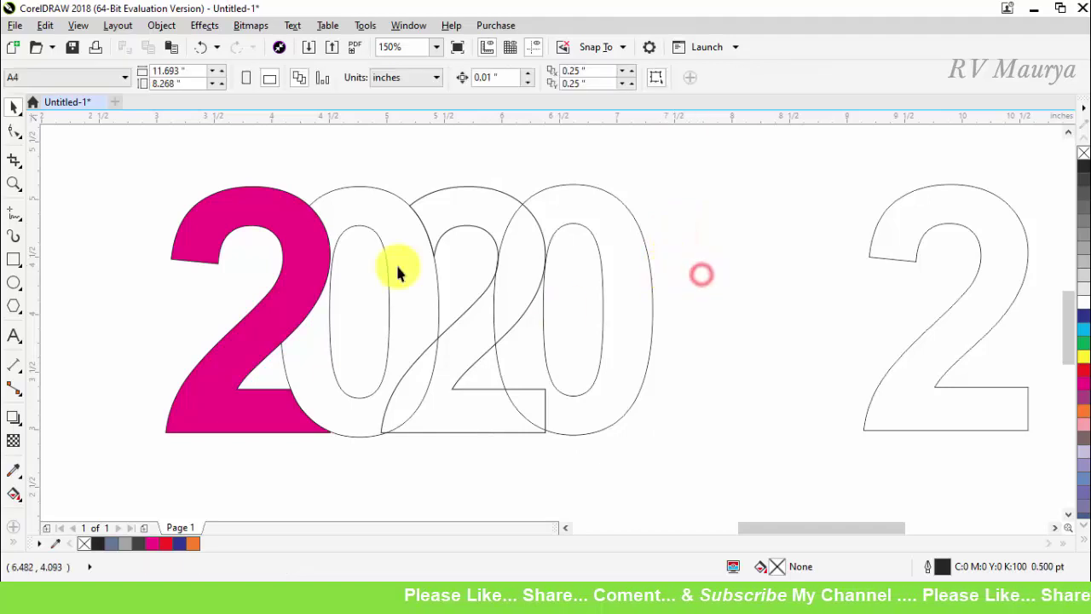
Step: Stretch the right end of the second 2's base about 0.085 inches further into the last 0
{"action": "left_click", "coordinate": [487, 192]}
{"action": "left_click", "coordinate": [15, 133]}
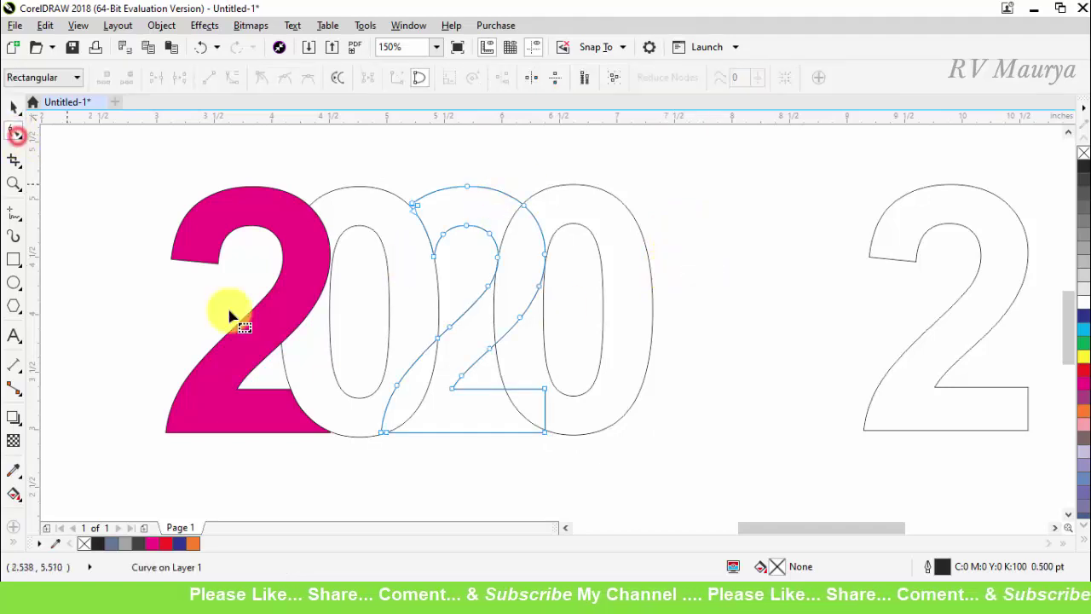
{"action": "scroll", "coordinate": [563, 455], "scroll_direction": "up", "scroll_amount": 3}
{"action": "left_click_drag", "start_coordinate": [473, 198], "coordinate": [536, 431]}
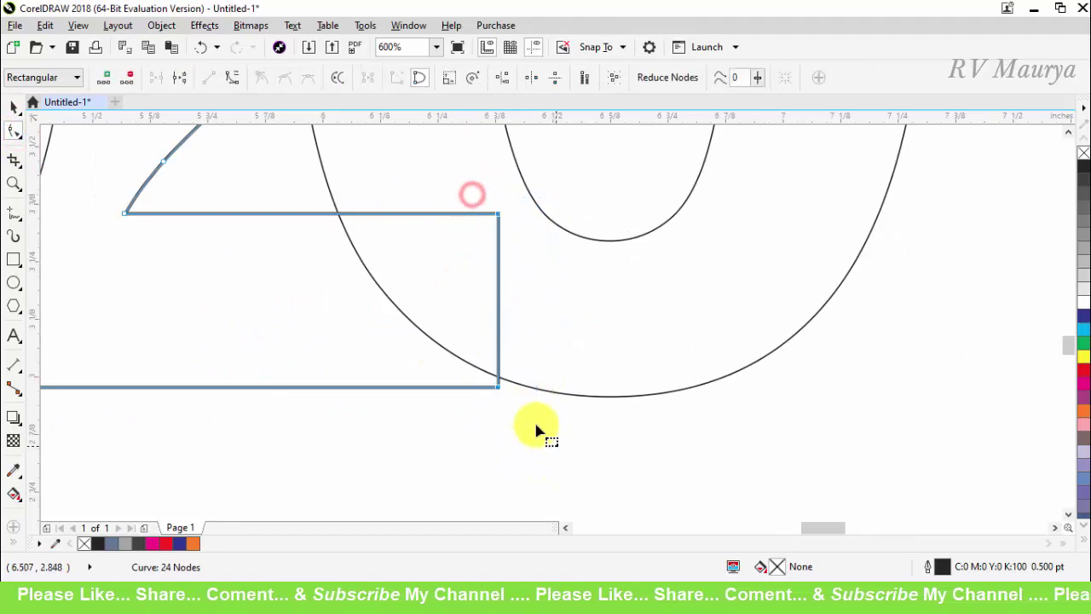
{"action": "left_click_drag", "start_coordinate": [498, 385], "coordinate": [542, 393]}
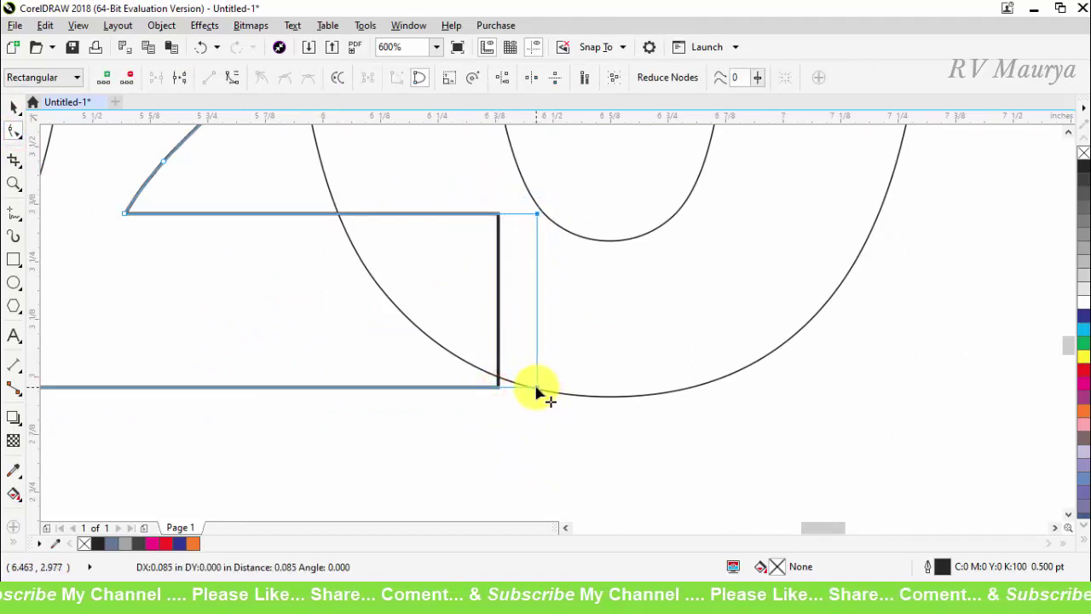
{"action": "left_click_drag", "start_coordinate": [536, 393], "coordinate": [538, 393]}
{"action": "key", "text": "space"}
{"action": "key", "text": "Escape"}
{"action": "scroll", "coordinate": [565, 432], "scroll_direction": "down", "scroll_amount": 3}
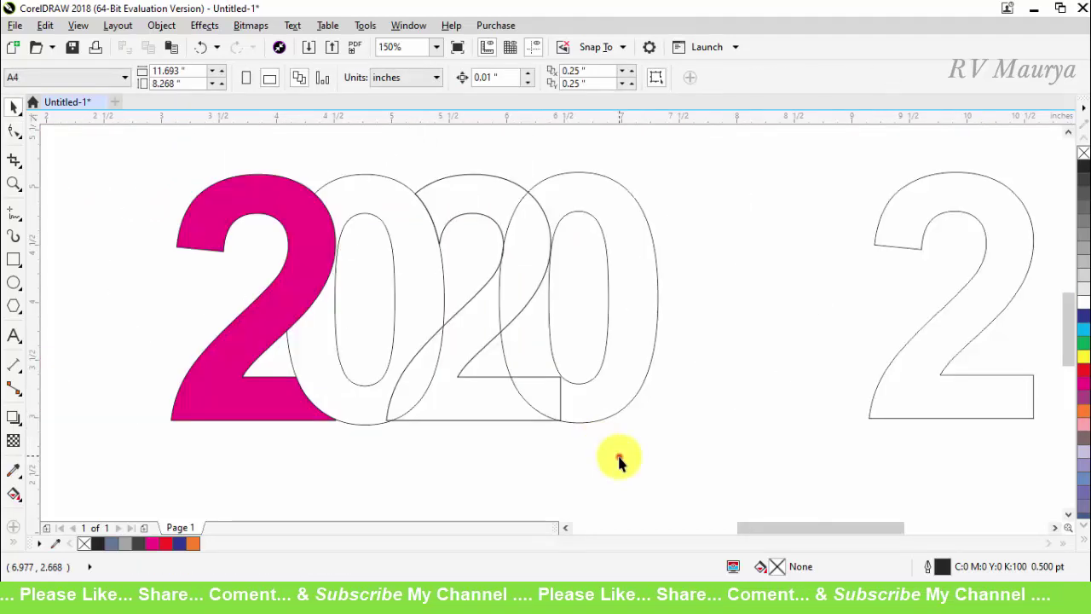
{"action": "left_click", "coordinate": [619, 460]}
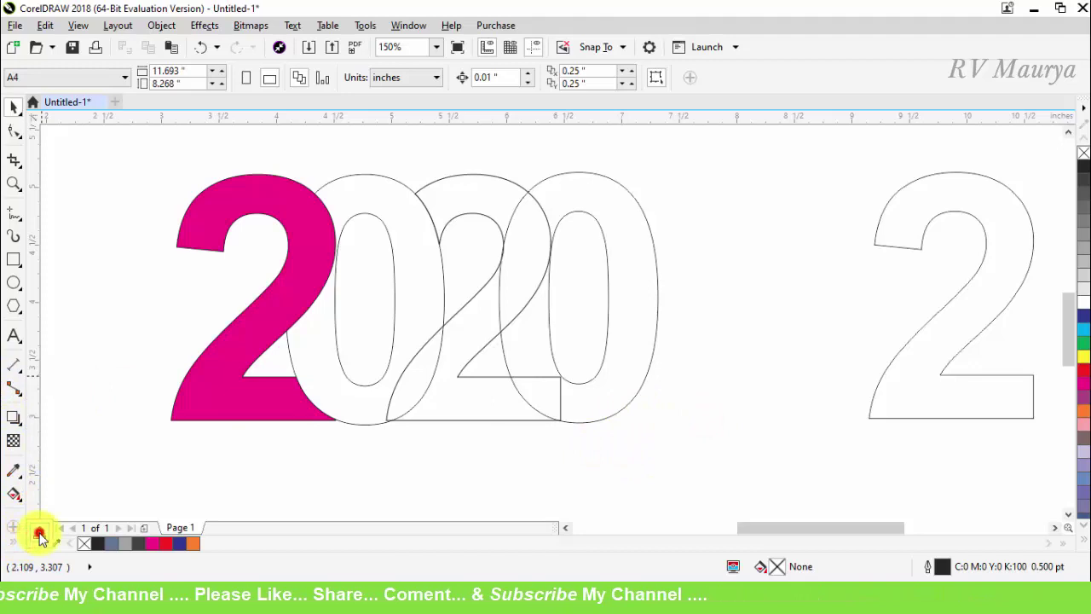
Step: Smart-fill the last 0's main area and its lower overlap with the second 2 in blue-grey, with a 0.5 pt outline
{"action": "left_click", "coordinate": [39, 535]}
{"action": "left_click", "coordinate": [599, 207]}
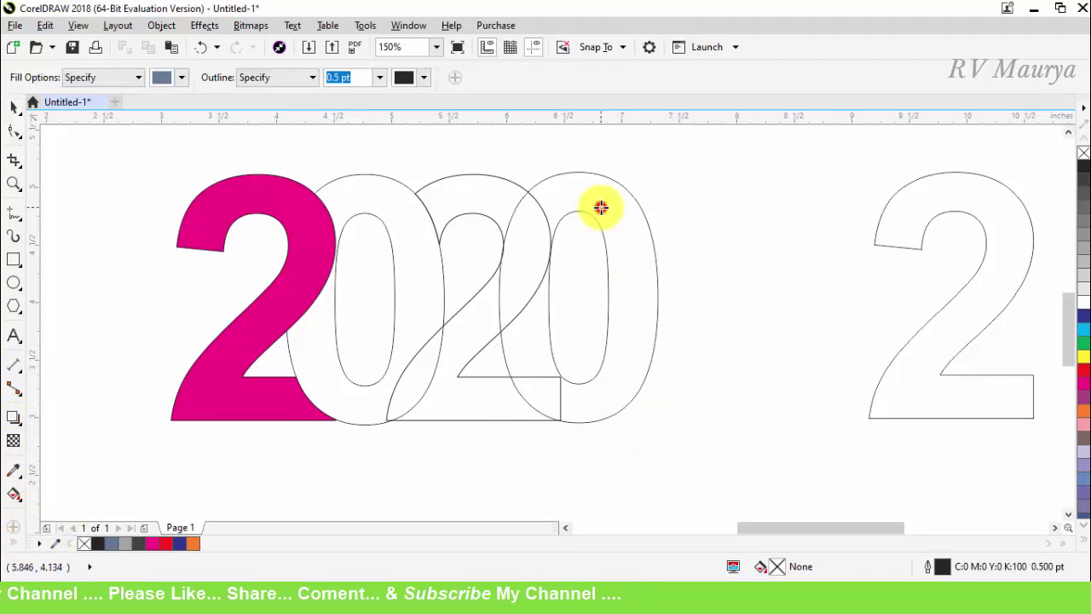
{"action": "left_click", "coordinate": [536, 394]}
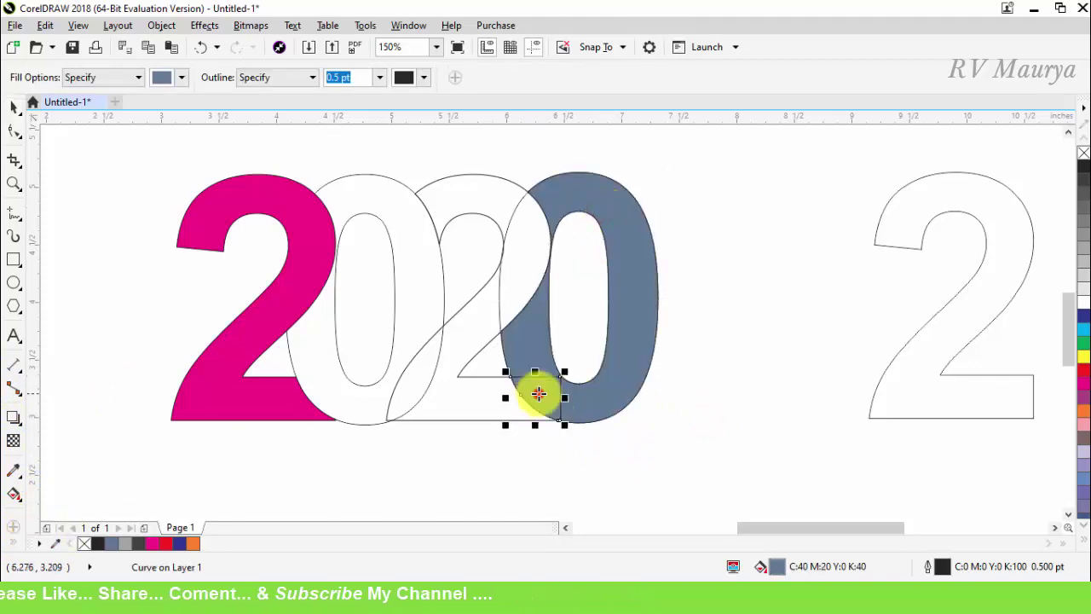
{"action": "left_click", "coordinate": [17, 108]}
{"action": "left_click", "coordinate": [721, 409]}
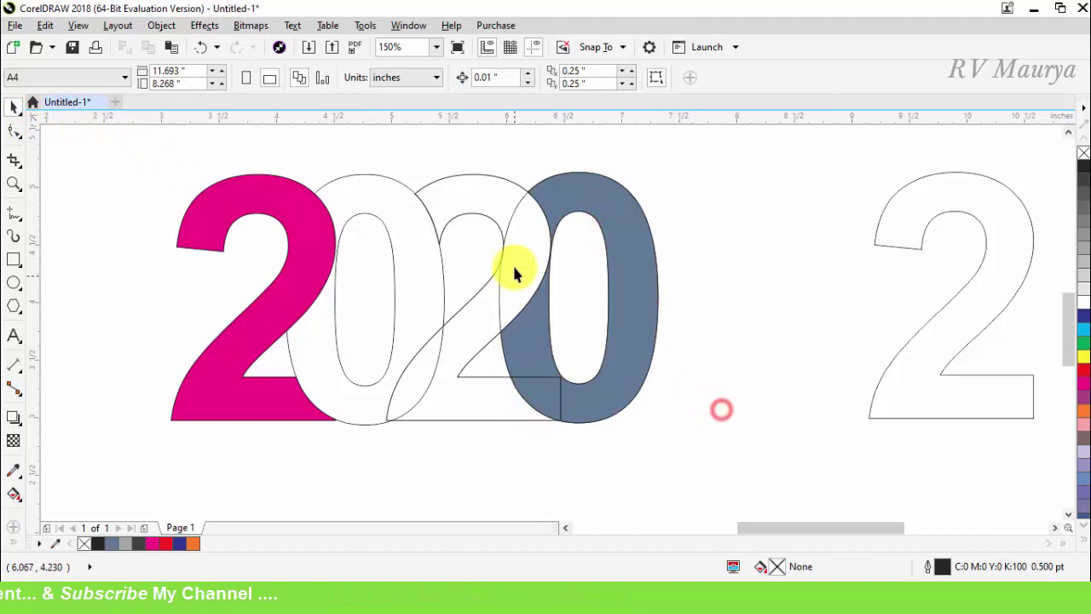
Step: Delete the leftover outlined 0 behind the blue-grey 0
{"action": "left_click", "coordinate": [510, 220]}
{"action": "left_click", "coordinate": [519, 219]}
{"action": "left_click", "coordinate": [755, 339]}
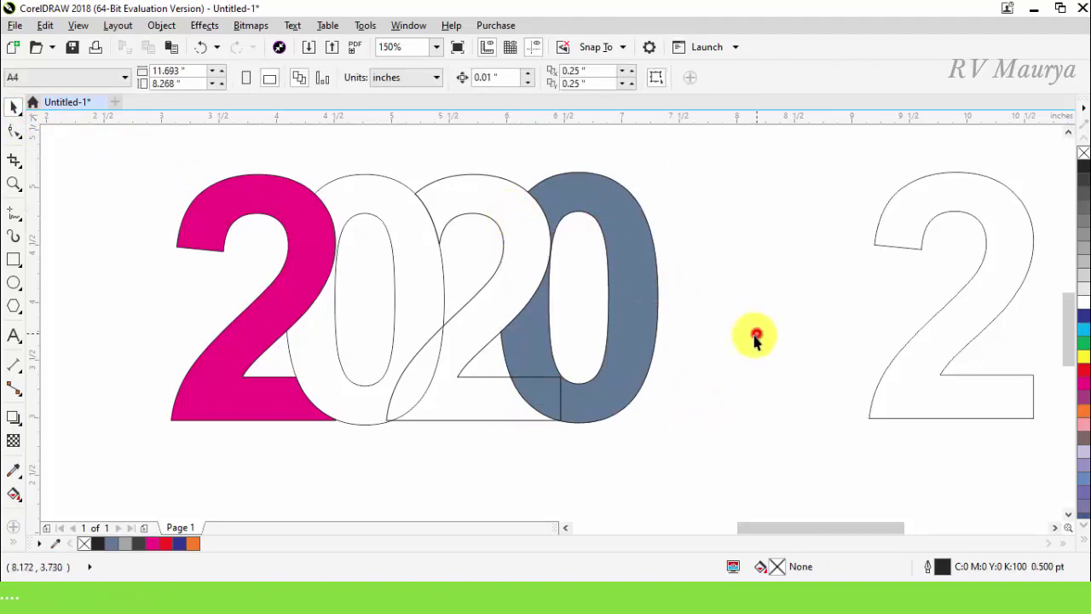
Step: Weld the lower overlap piece and the main blue-grey piece of the last 0 into one shape
{"action": "left_click", "coordinate": [544, 385]}
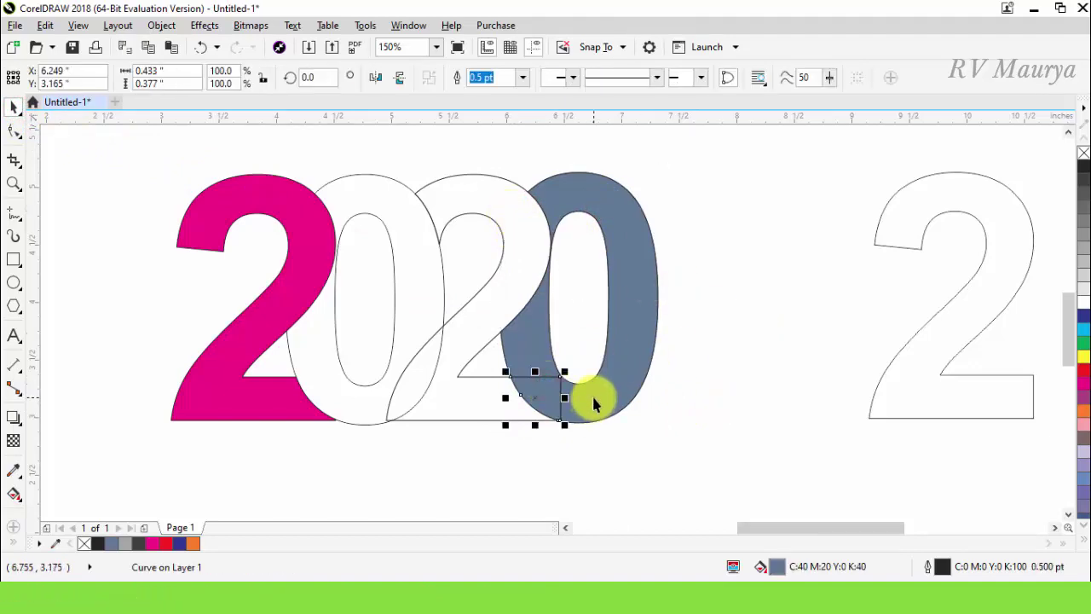
{"action": "left_click", "coordinate": [594, 401], "text": "shift"}
{"action": "left_click_drag", "start_coordinate": [582, 397], "coordinate": [691, 370]}
{"action": "key", "text": "ctrl+z"}
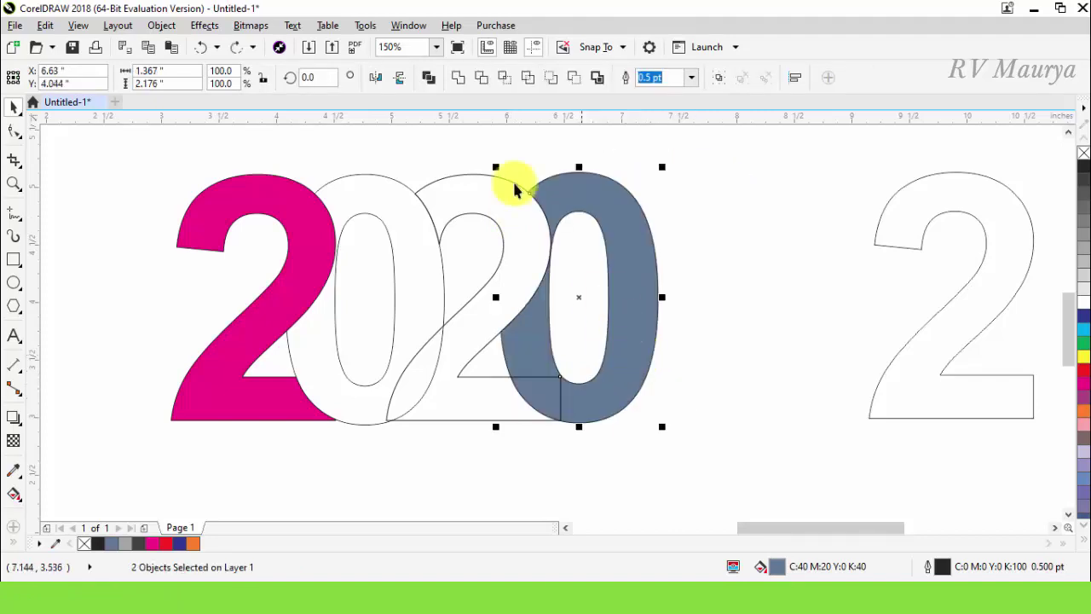
{"action": "left_click", "coordinate": [461, 81]}
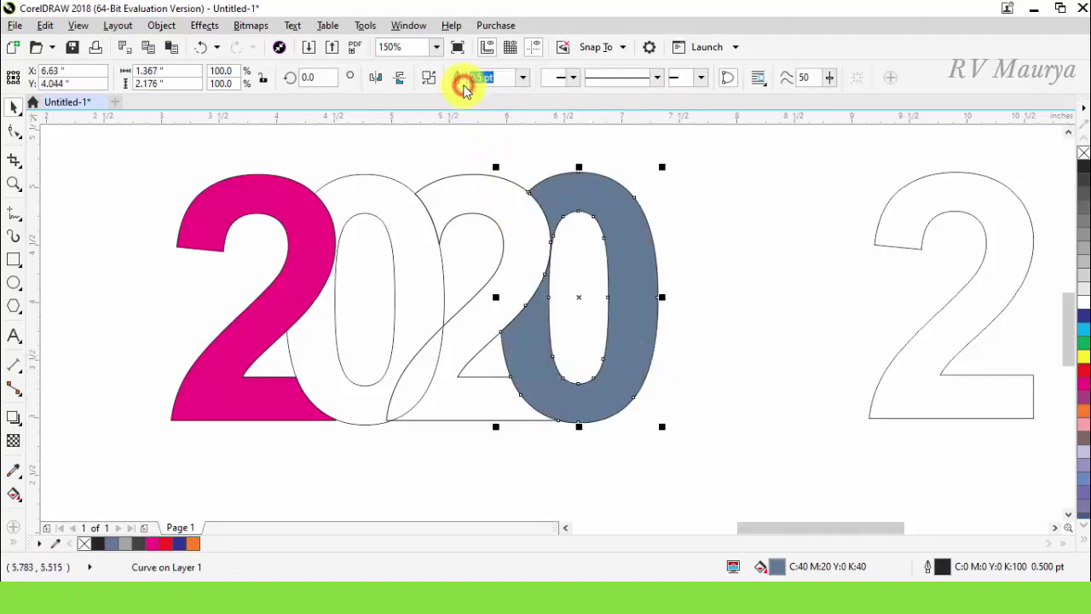
{"action": "left_click", "coordinate": [780, 351]}
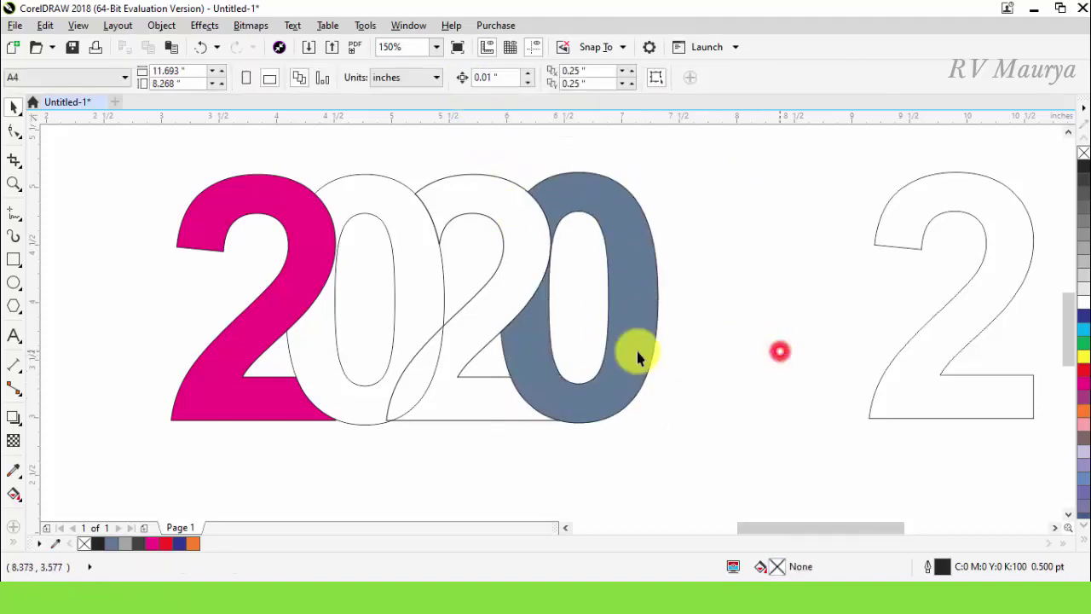
Step: Colour the four digits cyan, magenta, green and dark blue, without outlines
{"action": "left_click", "coordinate": [448, 324]}
{"action": "left_click", "coordinate": [1084, 331]}
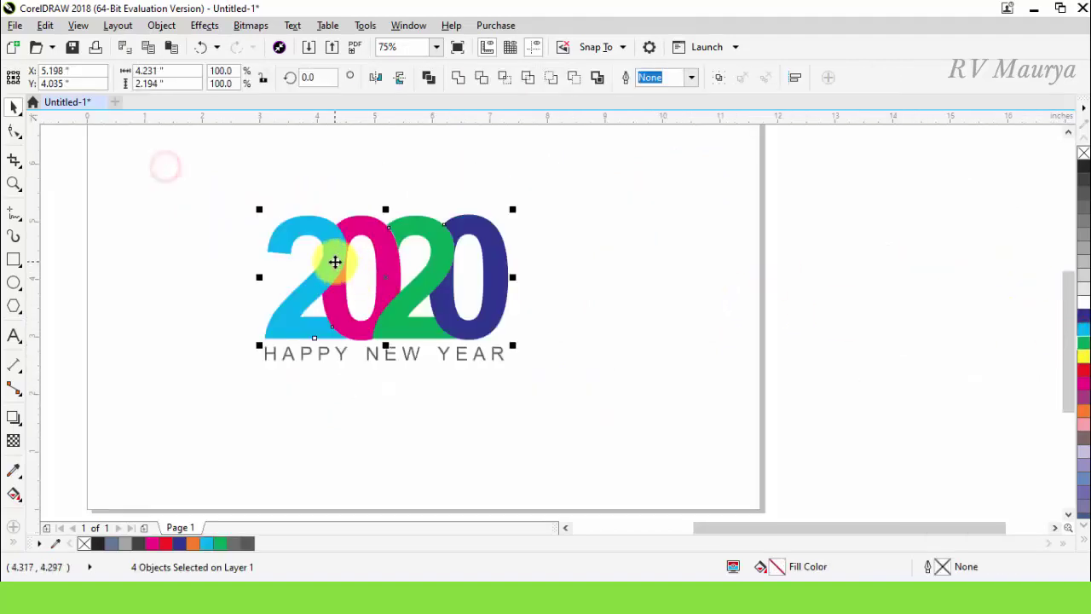
Step: Place a copy of the four digits below and to the right of the design, with no fill and a black outline
{"action": "left_click_drag", "start_coordinate": [334, 261], "coordinate": [580, 410]}
{"action": "left_click", "coordinate": [1083, 154]}
{"action": "right_click", "coordinate": [1083, 166]}
{"action": "left_click", "coordinate": [913, 361]}
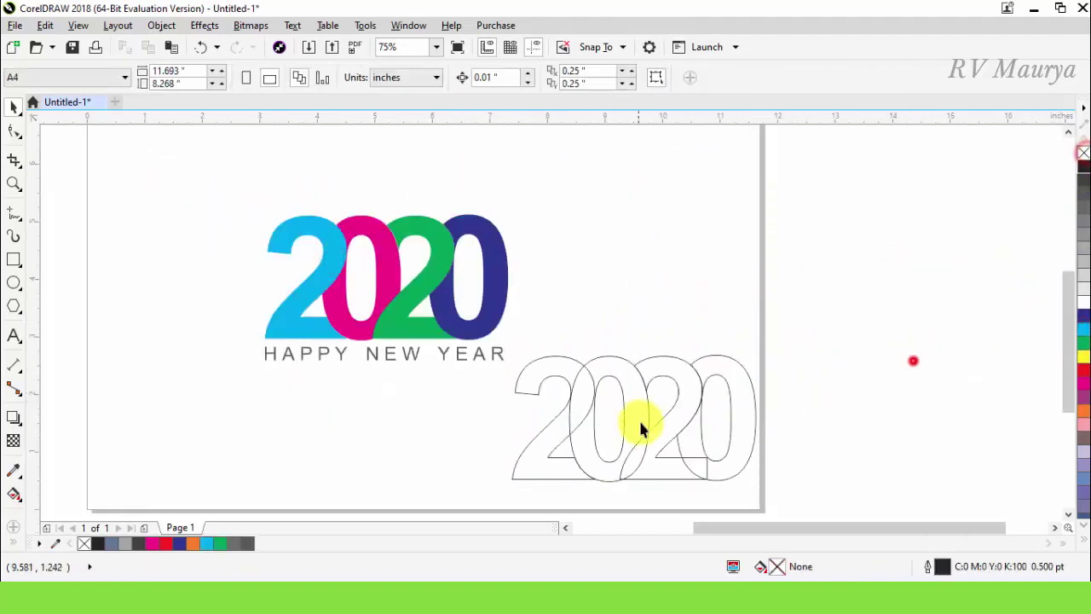
Step: Spread the copied outline digits apart so that they no longer overlap
{"action": "left_click_drag", "start_coordinate": [722, 373], "coordinate": [782, 363]}
{"action": "left_click_drag", "start_coordinate": [640, 372], "coordinate": [687, 378]}
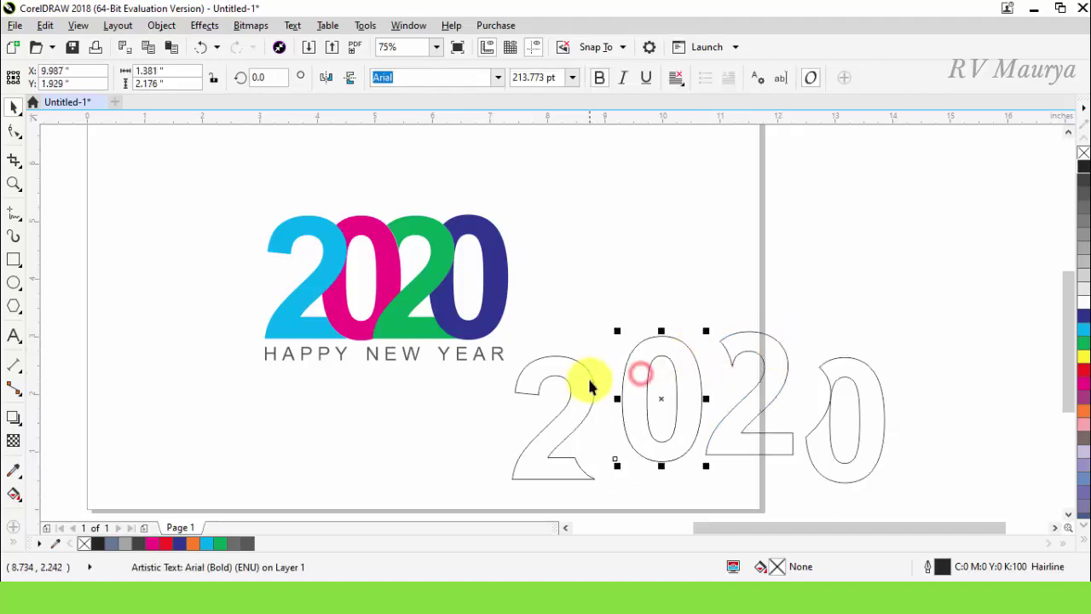
Step: Apply the Large Glow drop shadow preset to the first outlined 2 and set its feathering direction to Outside
{"action": "left_click", "coordinate": [591, 378]}
{"action": "scroll", "coordinate": [653, 480], "scroll_direction": "up", "scroll_amount": 2}
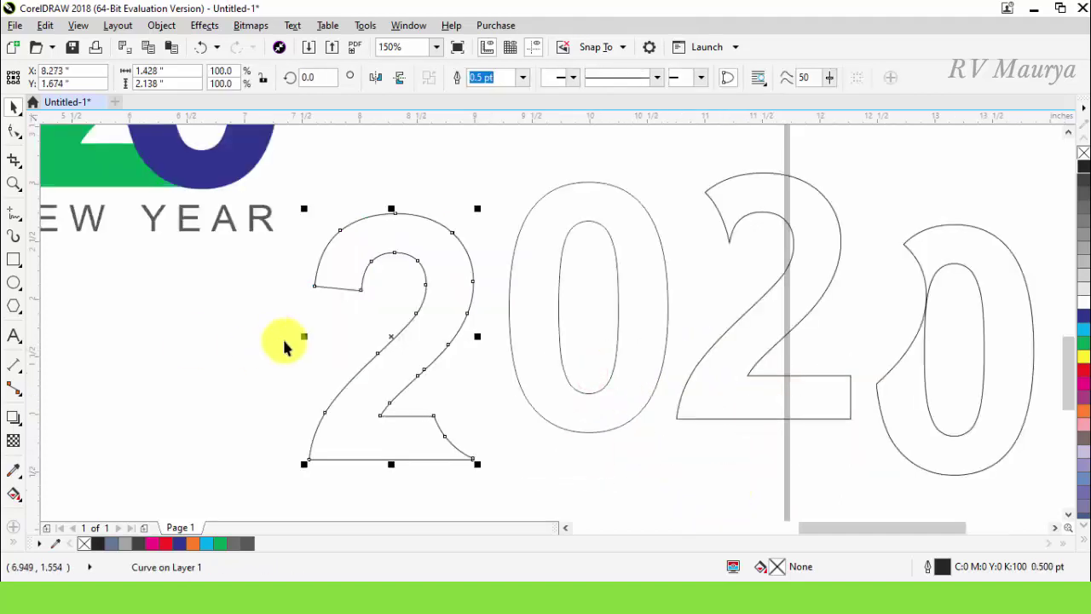
{"action": "left_click", "coordinate": [14, 421]}
{"action": "left_click", "coordinate": [43, 77]}
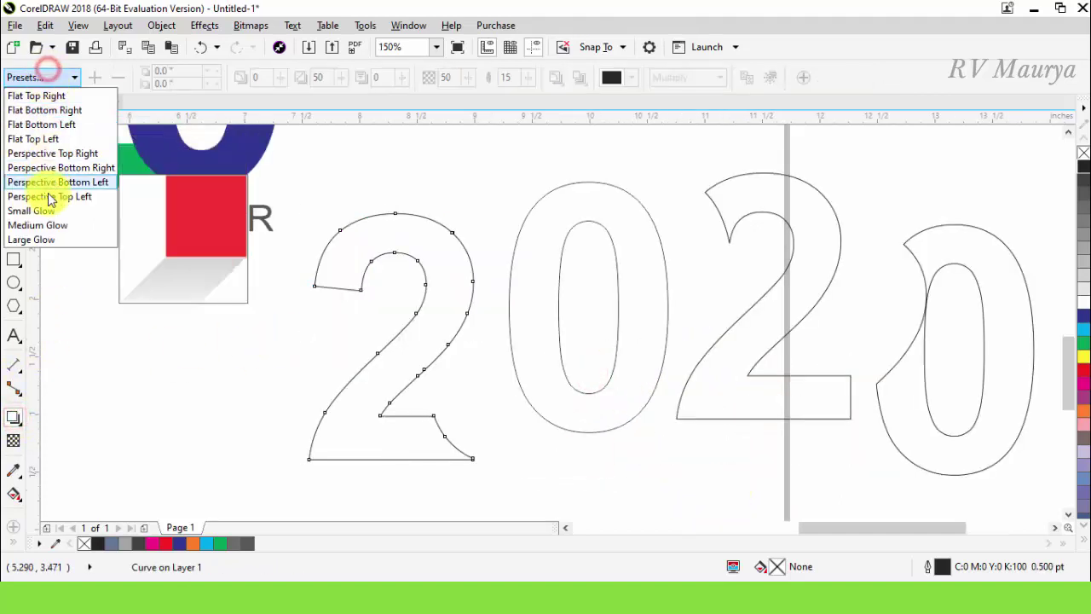
{"action": "left_click", "coordinate": [34, 240]}
{"action": "left_click", "coordinate": [553, 79]}
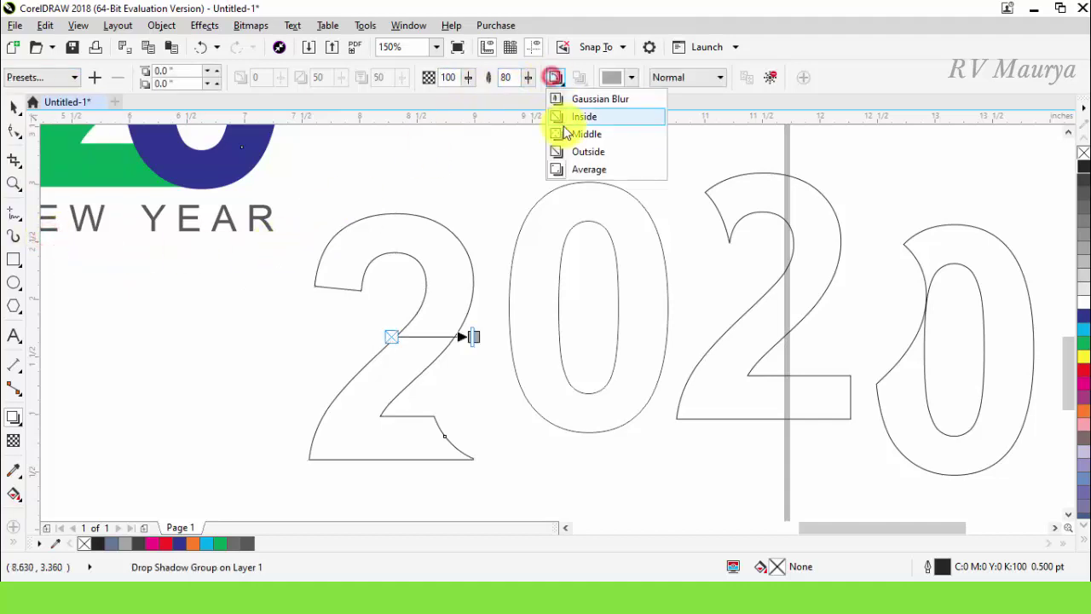
{"action": "left_click", "coordinate": [567, 150]}
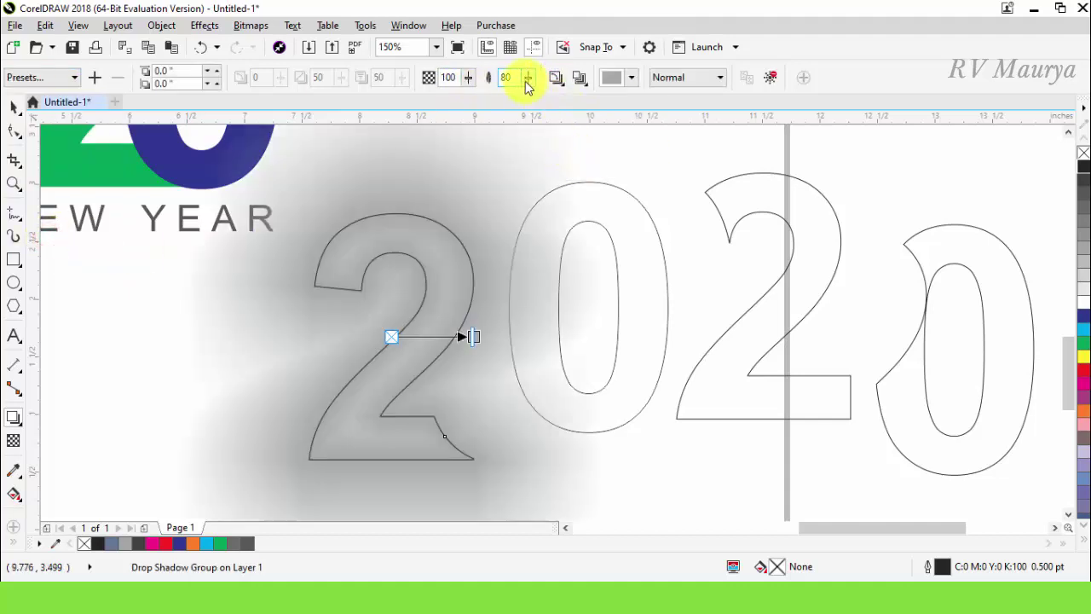
Step: Reduce the feathering of the first 2's glow to 8
{"action": "left_click_drag", "start_coordinate": [528, 85], "coordinate": [483, 110]}
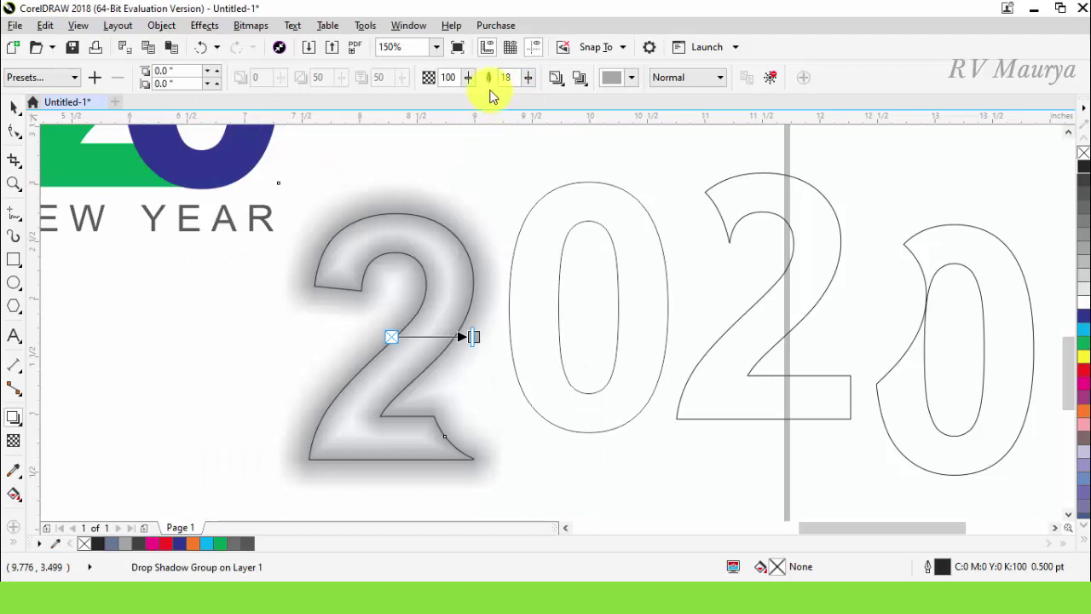
{"action": "left_click_drag", "start_coordinate": [530, 82], "coordinate": [521, 105]}
{"action": "left_click", "coordinate": [529, 78]}
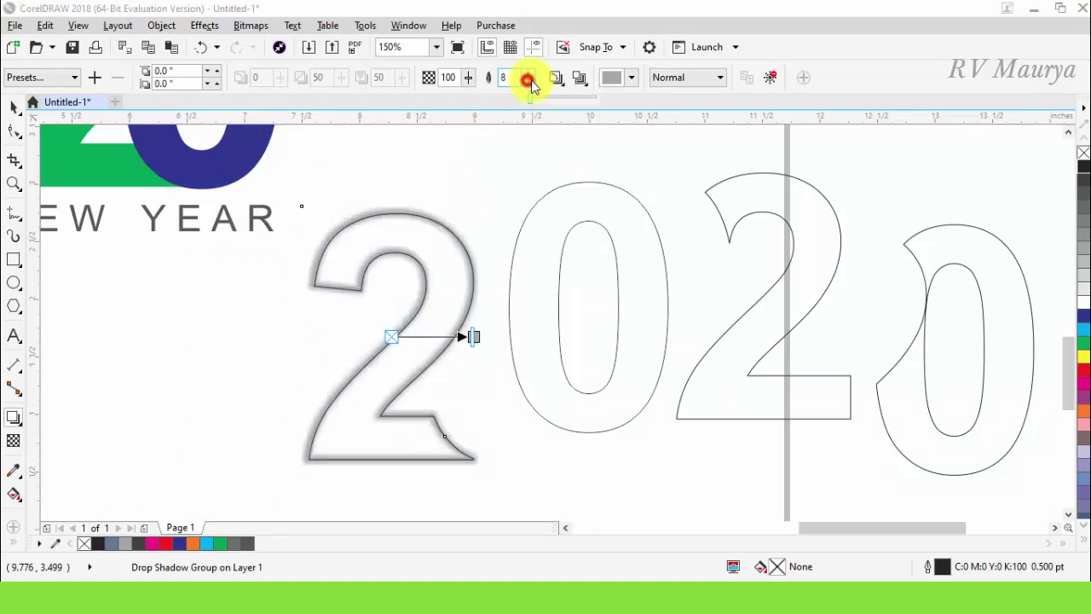
Step: Set the Attributes Eyedropper to copy only the Drop Shadow effect, leaving out the outline, fill and text properties
{"action": "left_click", "coordinate": [523, 312]}
{"action": "left_click", "coordinate": [514, 309]}
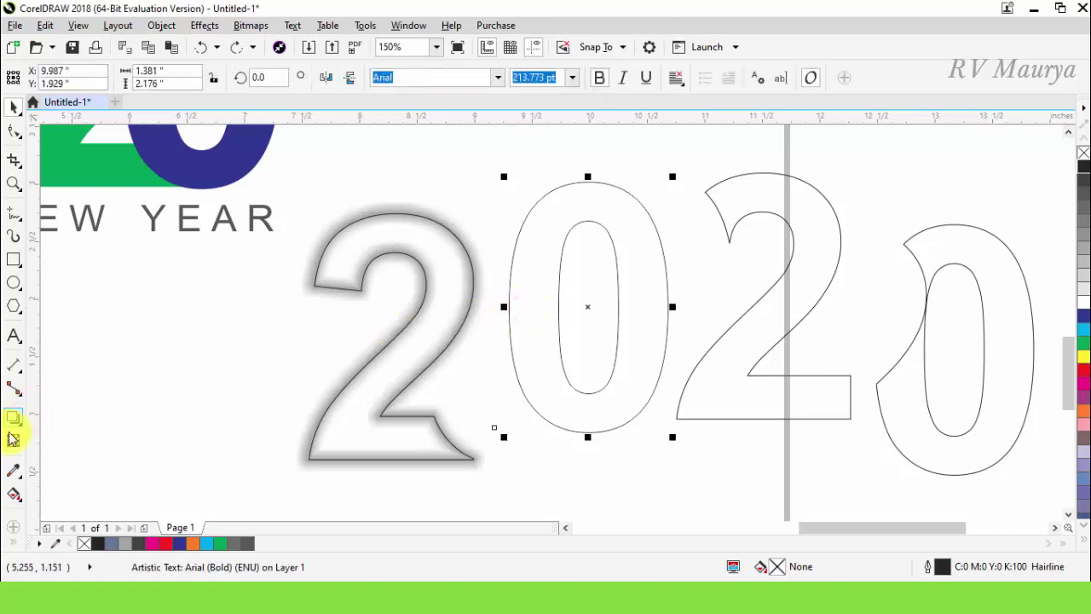
{"action": "left_click", "coordinate": [22, 479]}
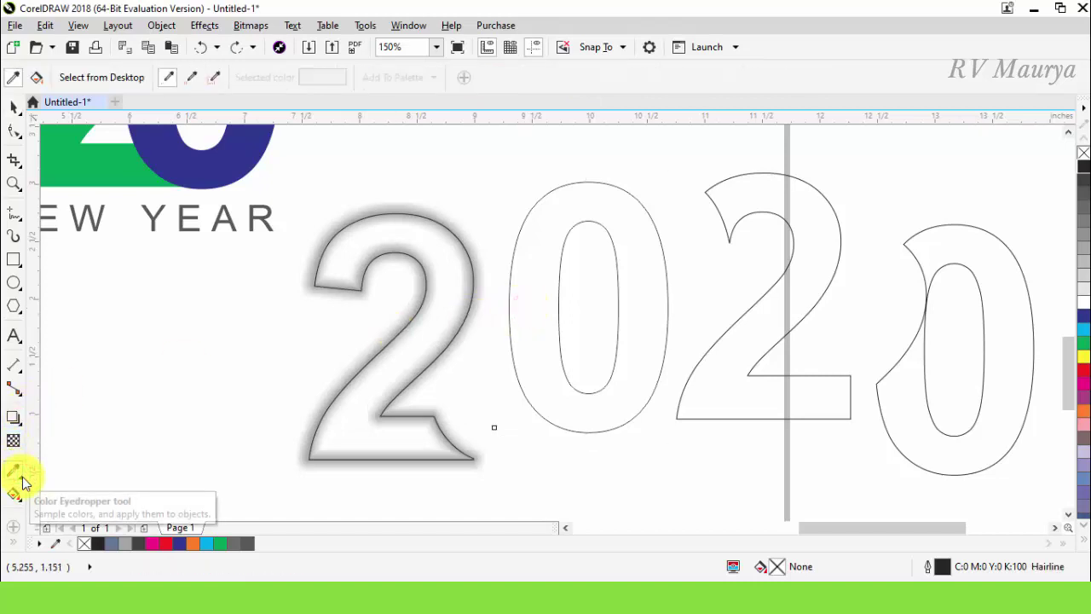
{"action": "left_click", "coordinate": [20, 479]}
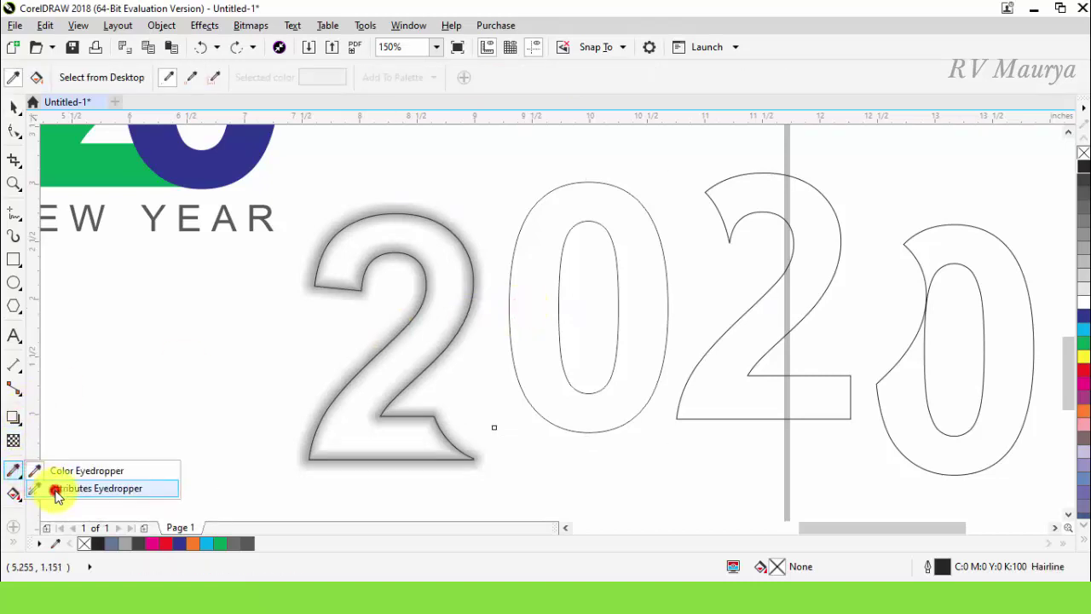
{"action": "left_click", "coordinate": [56, 497]}
{"action": "left_click", "coordinate": [267, 78]}
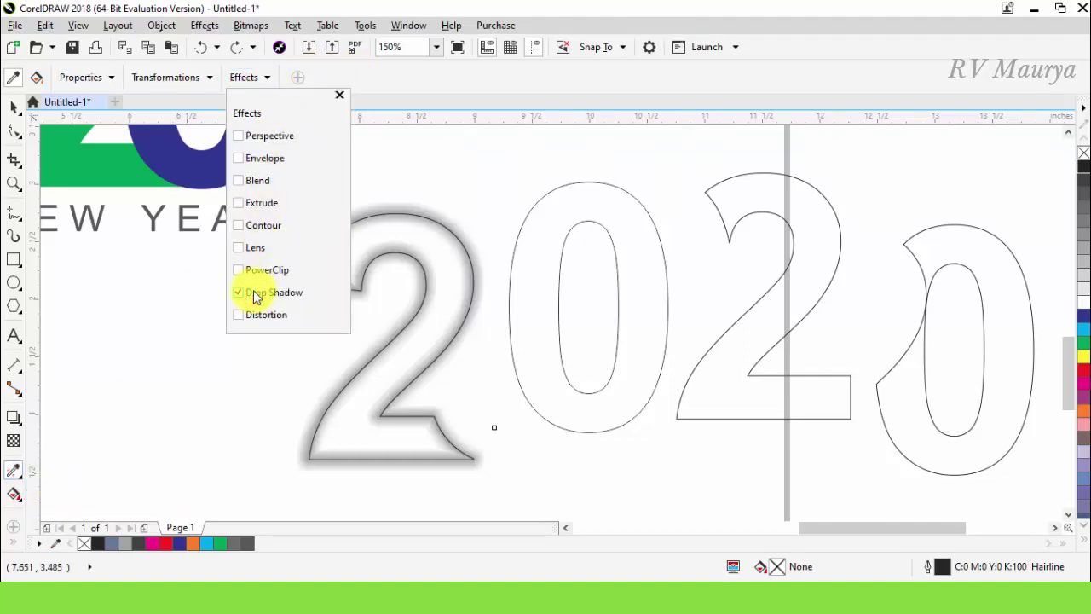
{"action": "left_click", "coordinate": [209, 77]}
{"action": "left_click", "coordinate": [210, 77]}
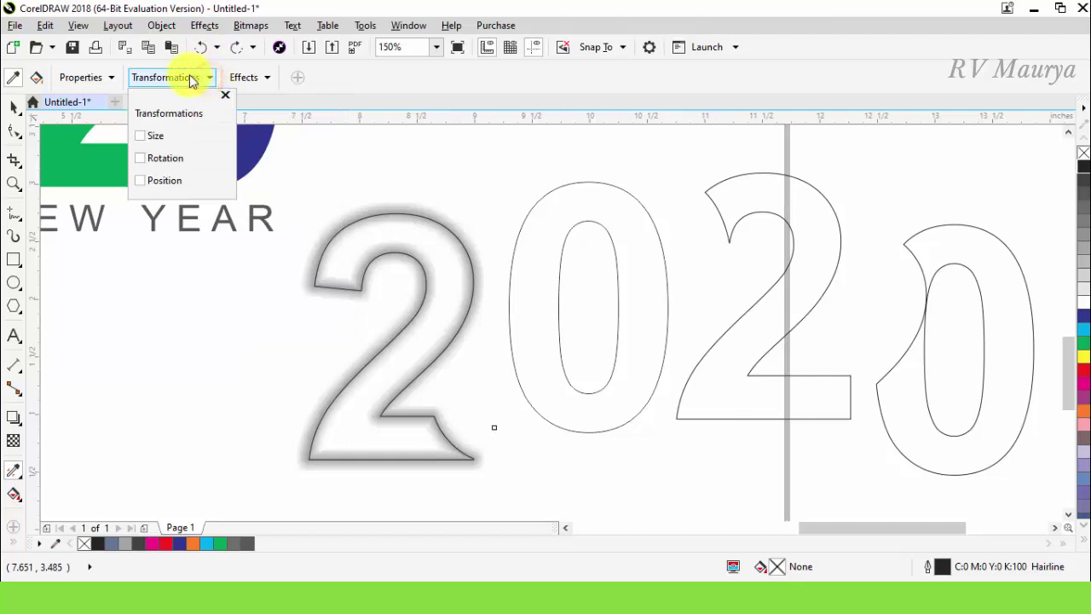
{"action": "left_click", "coordinate": [111, 77]}
{"action": "left_click", "coordinate": [111, 78]}
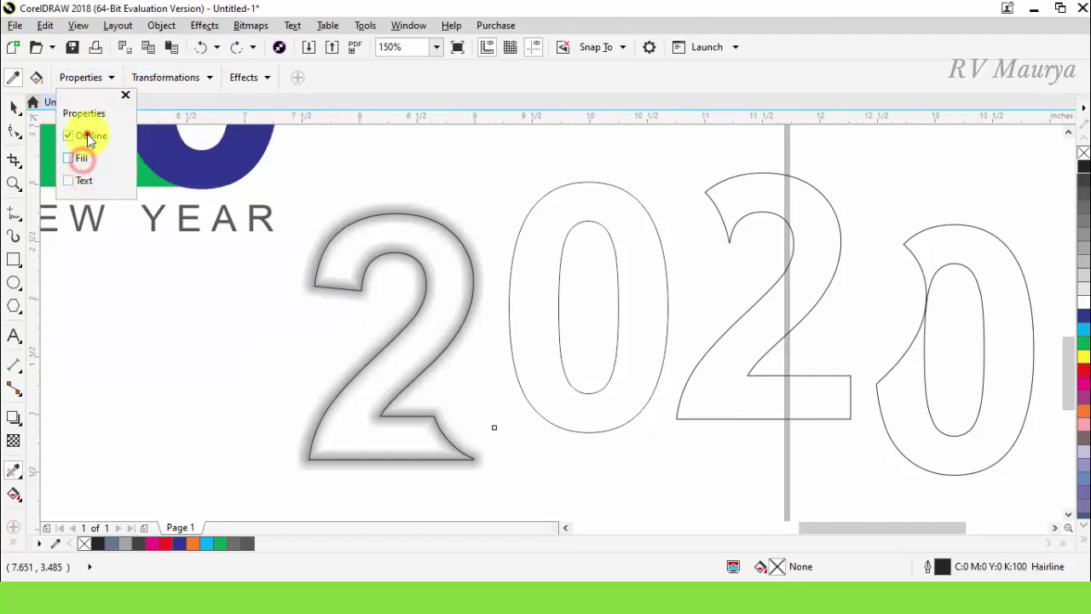
Step: Sample the first outlined 2's drop shadow and apply it to the outlined 0, second 2 and last 0
{"action": "left_click", "coordinate": [342, 294]}
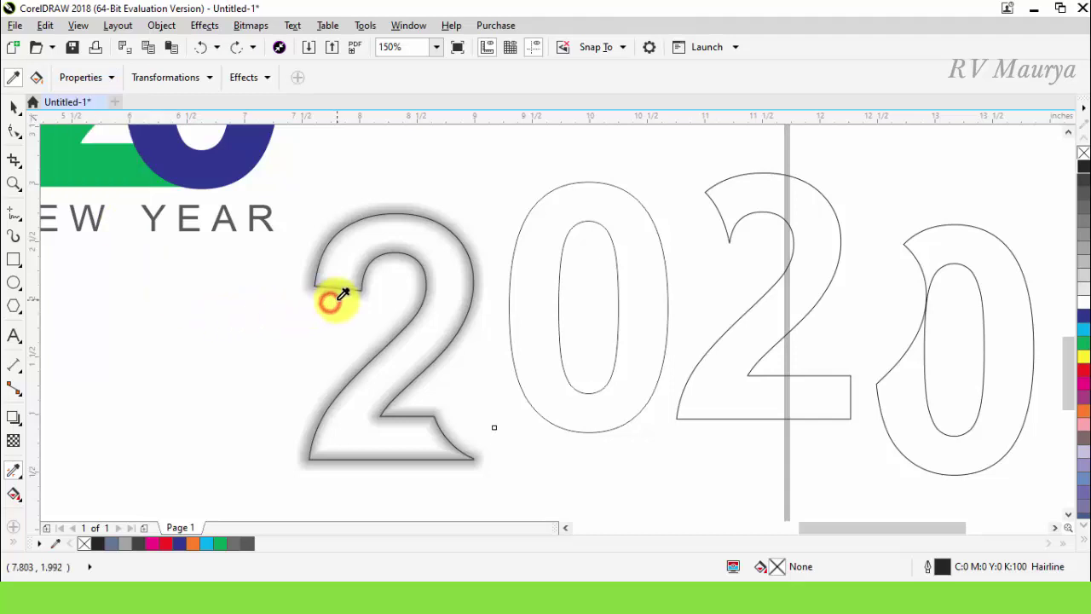
{"action": "left_click", "coordinate": [524, 224]}
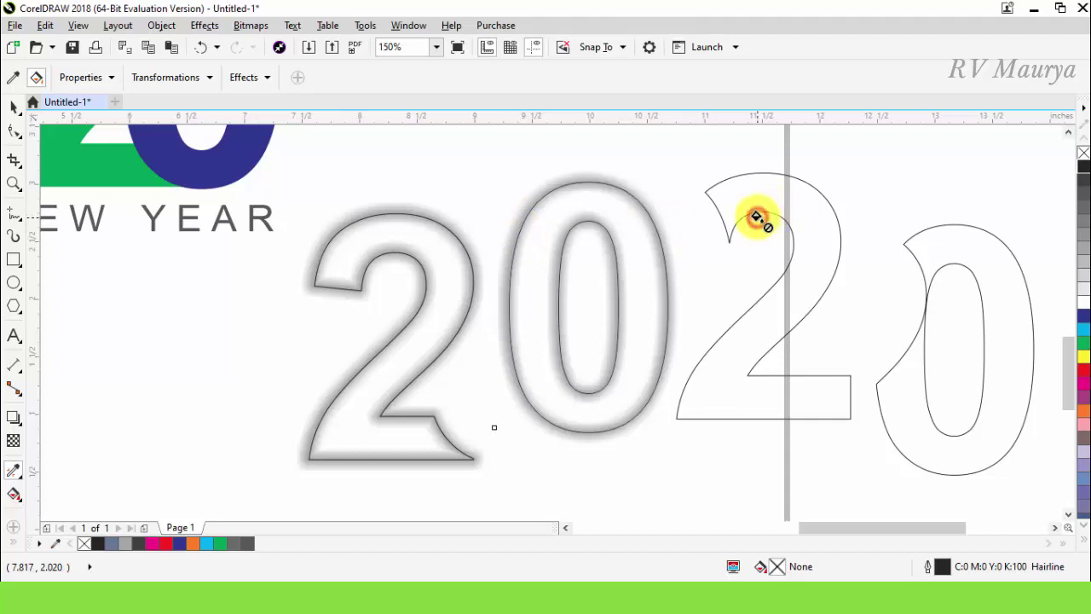
{"action": "left_click", "coordinate": [755, 215]}
{"action": "left_click", "coordinate": [222, 305]}
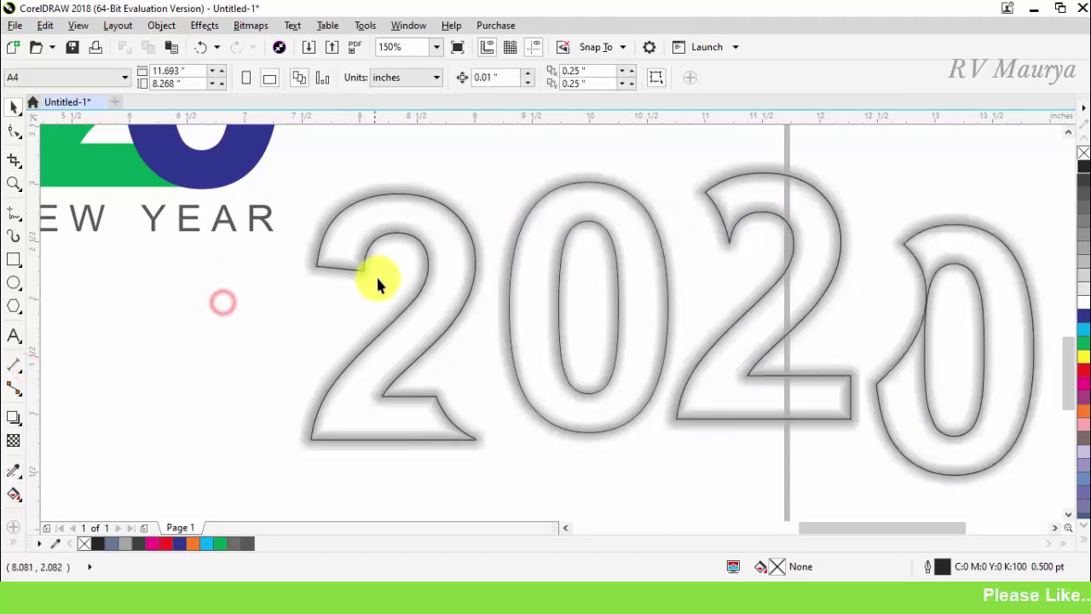
Step: Break the drop shadow groups of the outlined digits apart, starting with the first 2 and 0
{"action": "left_click", "coordinate": [398, 241]}
{"action": "left_click", "coordinate": [14, 417]}
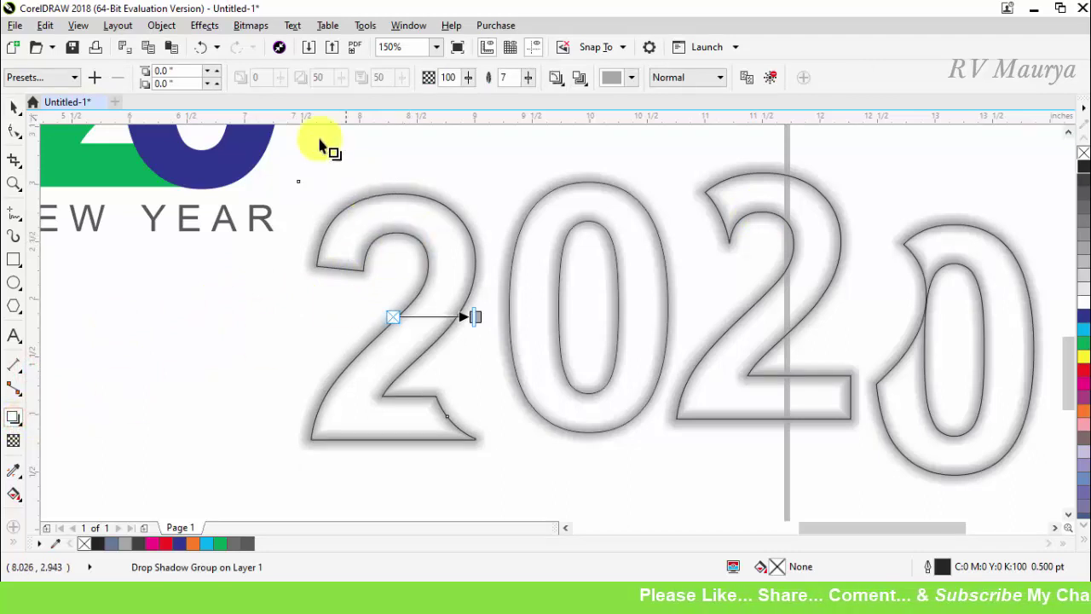
{"action": "left_click", "coordinate": [171, 26]}
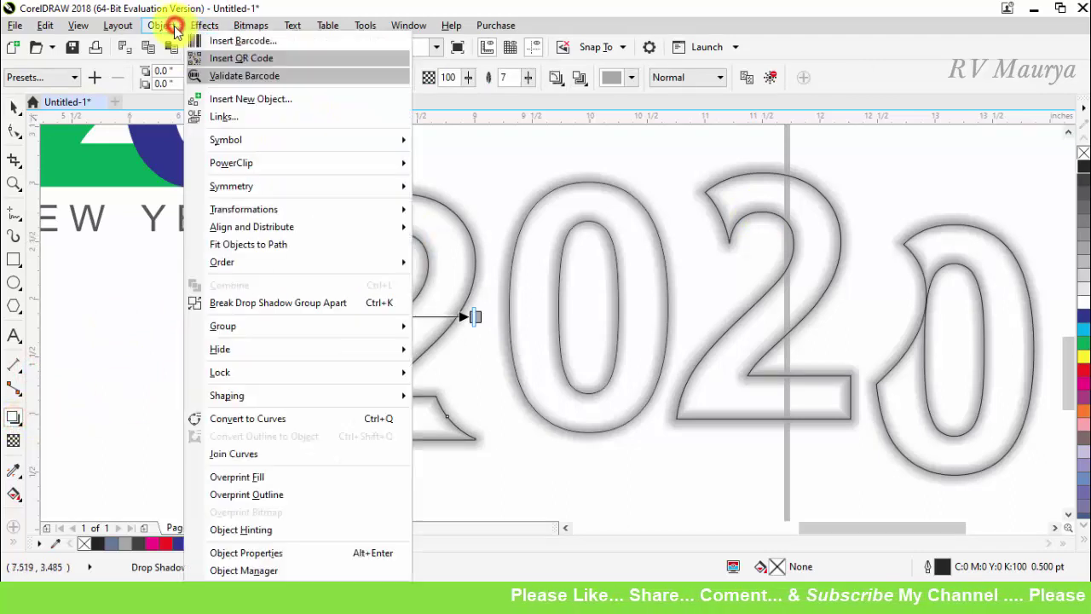
{"action": "left_click", "coordinate": [239, 306]}
{"action": "left_click", "coordinate": [589, 185]}
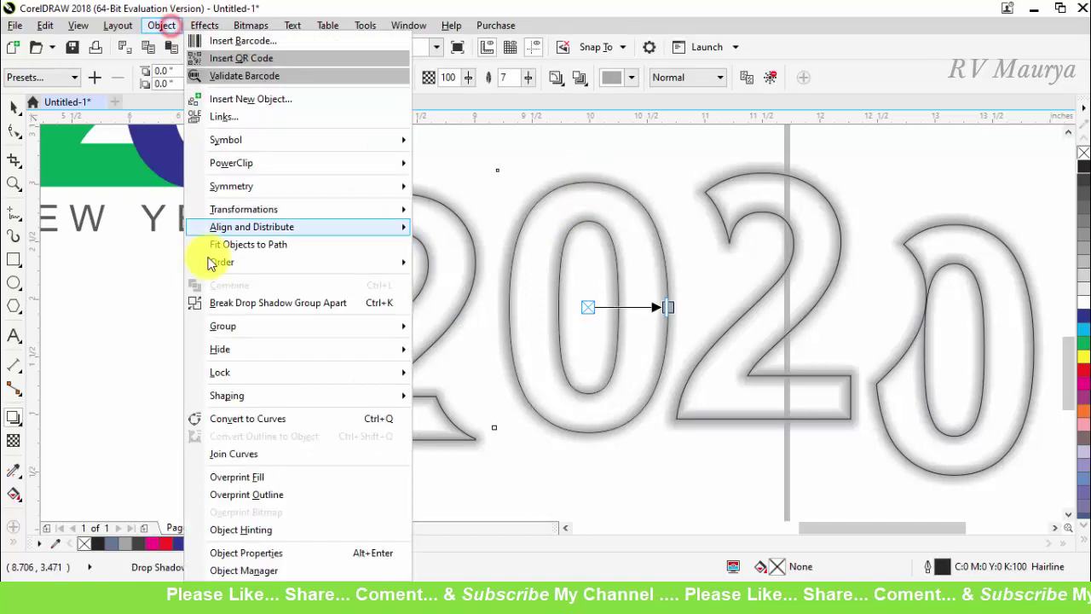
{"action": "left_click", "coordinate": [244, 303]}
Step: Move the first 2's separated shadow away from its outline and PowerClip it inside the cyan 2
{"action": "scroll", "coordinate": [724, 219], "scroll_direction": "down", "scroll_amount": 2}
{"action": "left_click", "coordinate": [561, 333]}
{"action": "left_click_drag", "start_coordinate": [471, 358], "coordinate": [492, 339]}
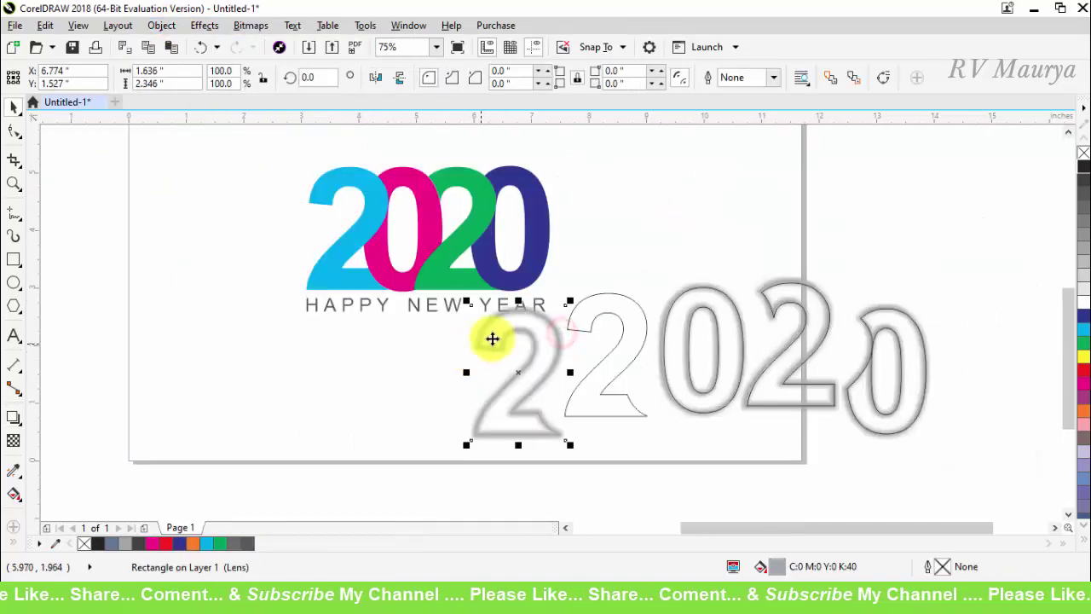
{"action": "right_click", "coordinate": [496, 336]}
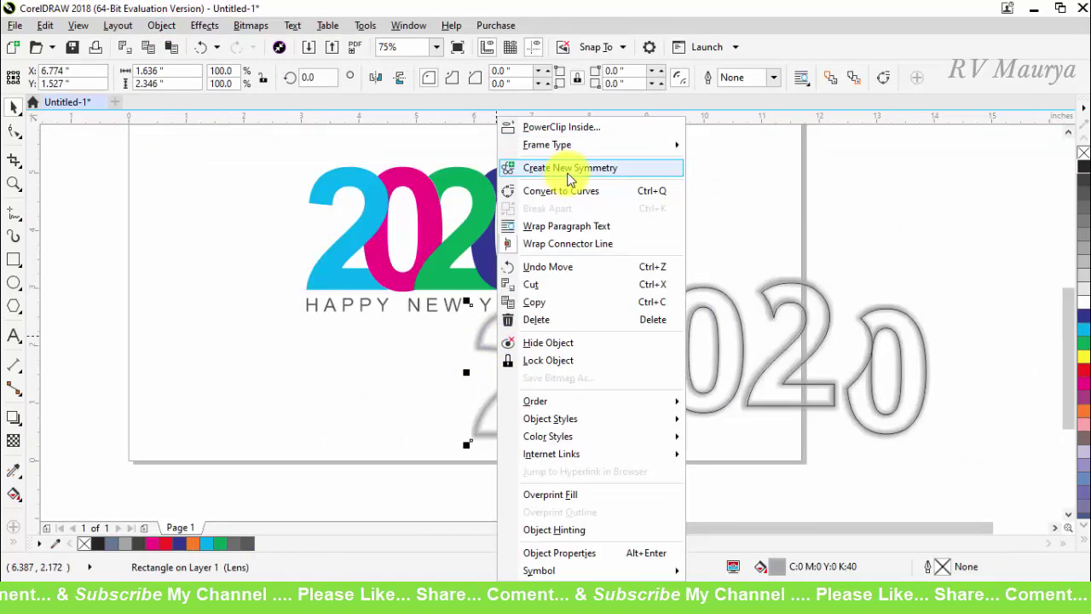
{"action": "left_click", "coordinate": [584, 128]}
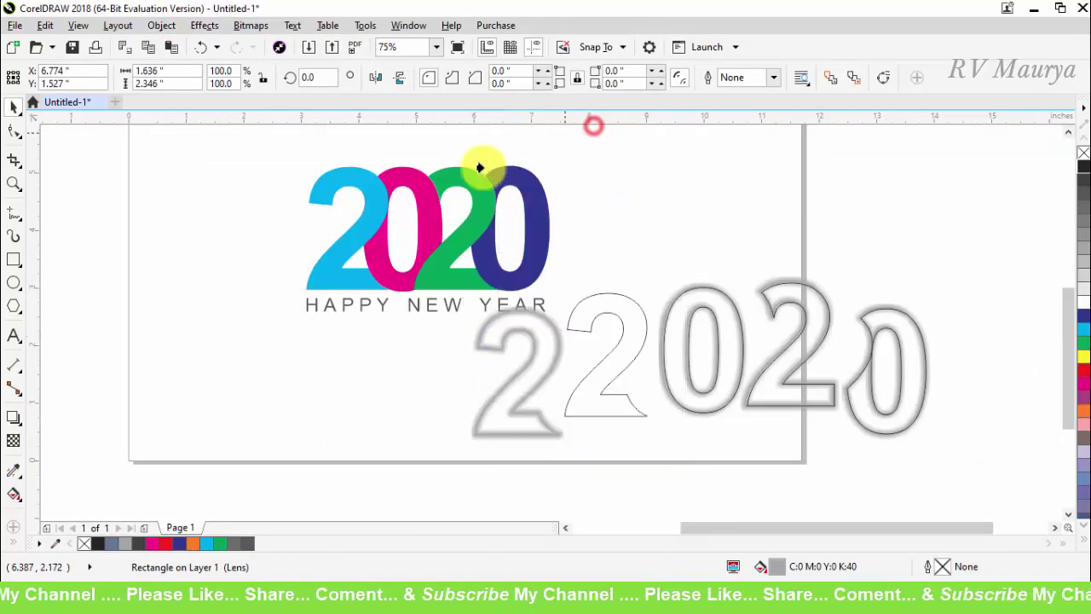
{"action": "left_click", "coordinate": [347, 170]}
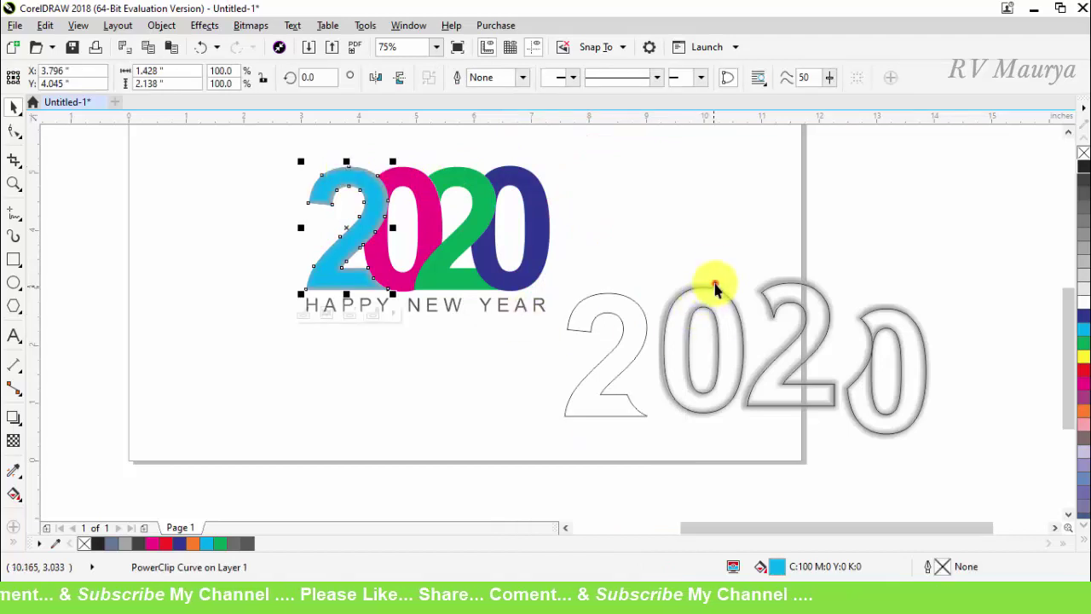
Step: Pull the remaining shadows off their outlines and PowerClip them inside the magenta 0, green 2 and blue 0
{"action": "left_click_drag", "start_coordinate": [714, 289], "coordinate": [894, 236]}
{"action": "right_click", "coordinate": [891, 234]}
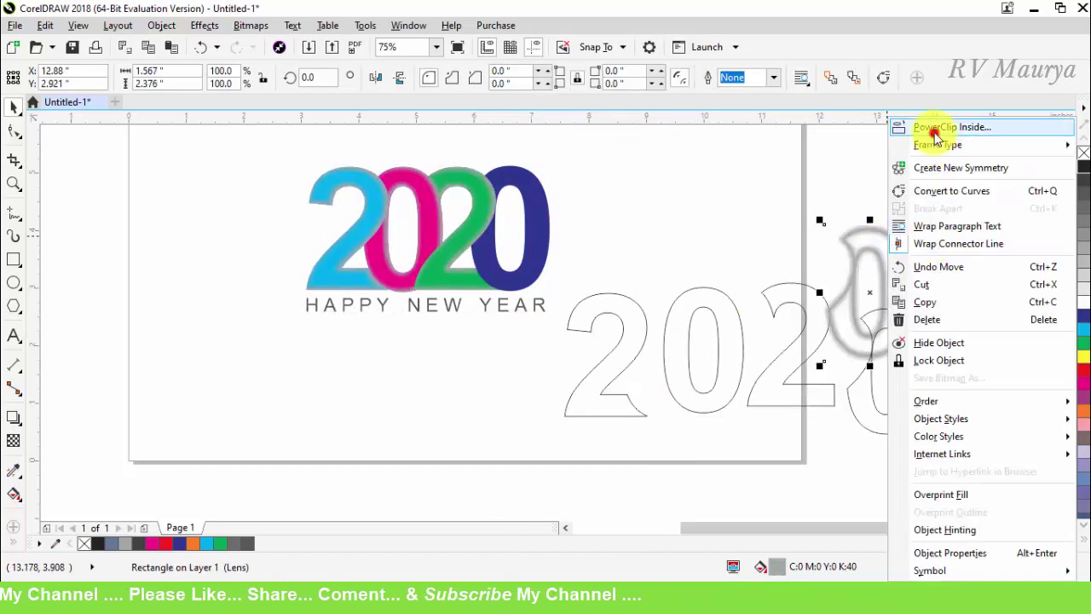
{"action": "left_click", "coordinate": [935, 128]}
{"action": "left_click", "coordinate": [537, 183]}
Step: Delete the four leftover outlined digits beside the design
{"action": "left_click", "coordinate": [711, 237]}
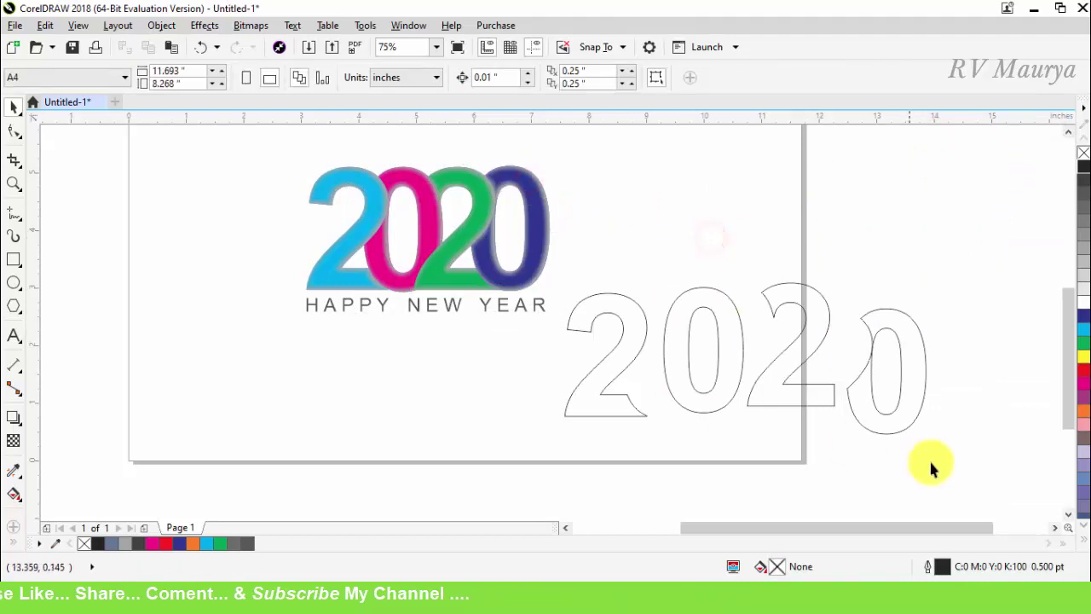
{"action": "left_click_drag", "start_coordinate": [962, 458], "coordinate": [551, 251]}
{"action": "key", "text": "Delete"}
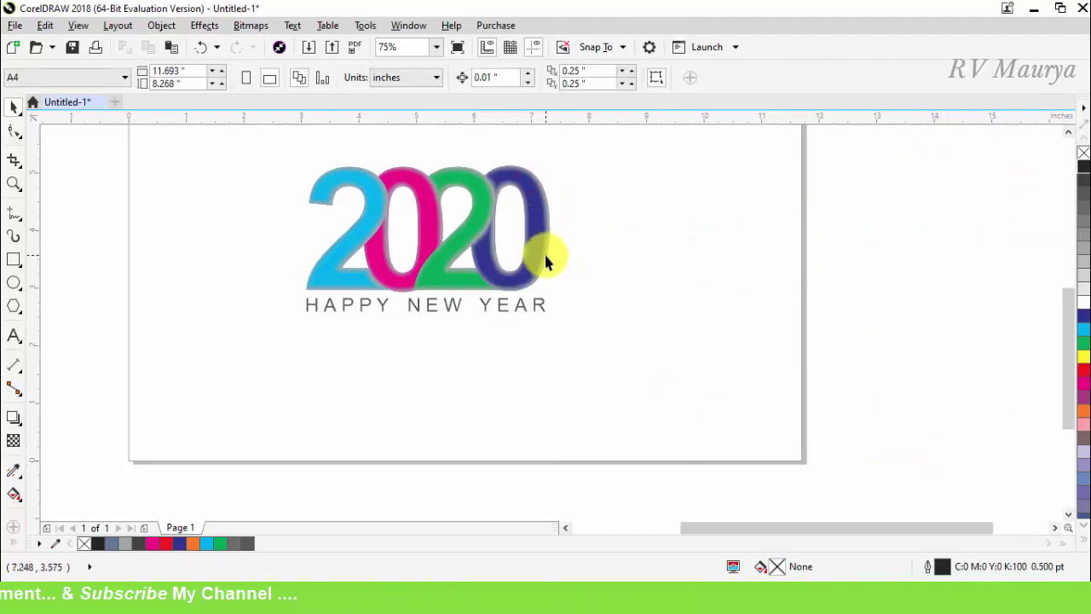
Step: Recolour the shadow clipped inside the cyan 2 to a dark teal, C100 M71 Y45 K50, and finish editing the PowerClip
{"action": "scroll", "coordinate": [324, 158], "scroll_direction": "up", "scroll_amount": 2}
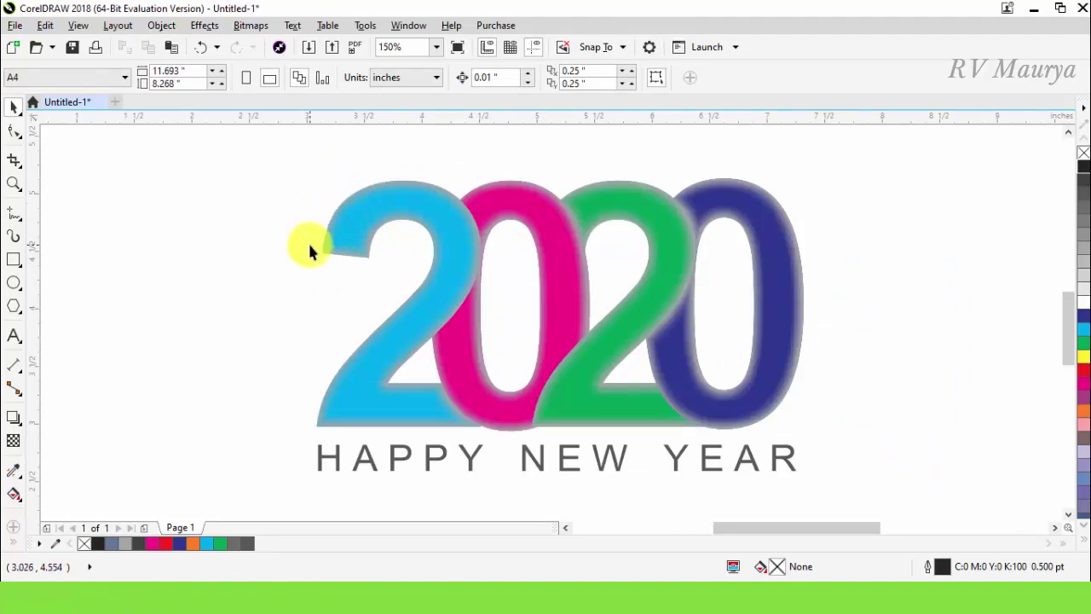
{"action": "double_click", "coordinate": [368, 243]}
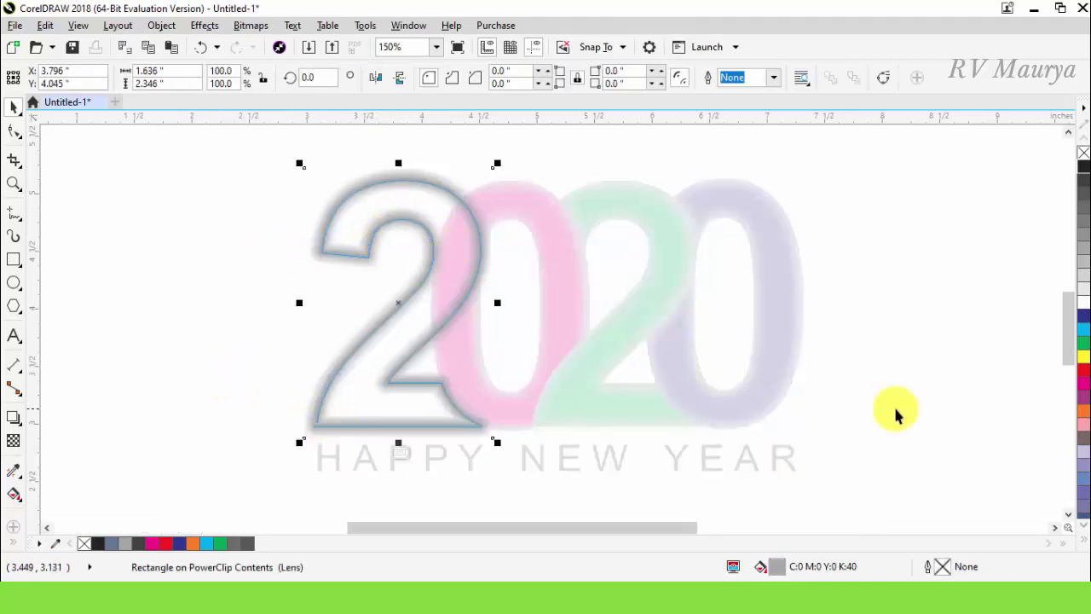
{"action": "left_click", "coordinate": [1086, 332]}
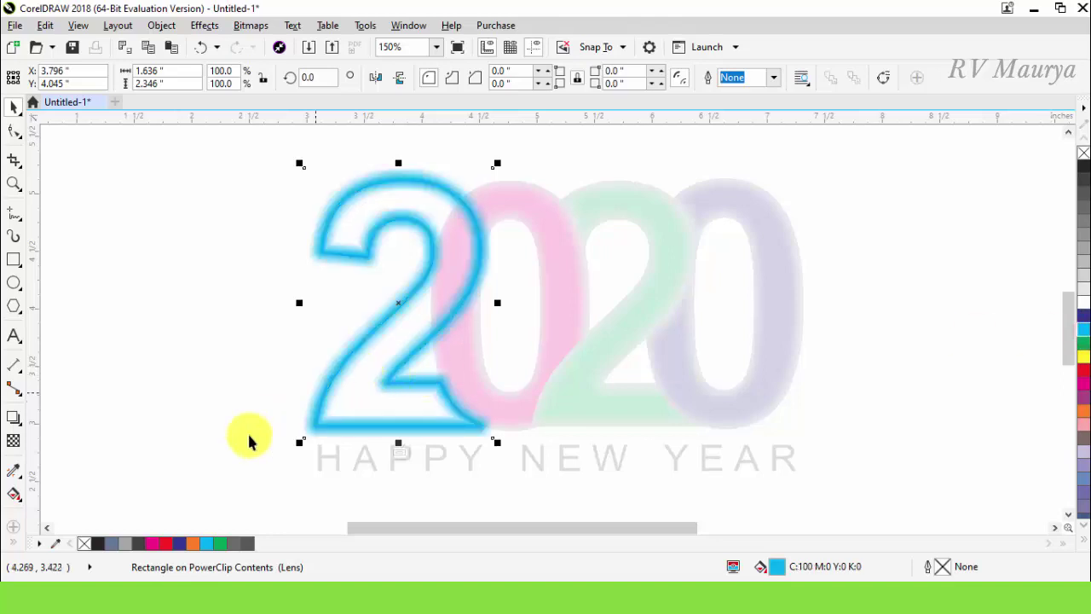
{"action": "left_click", "coordinate": [15, 494]}
{"action": "left_click", "coordinate": [164, 78]}
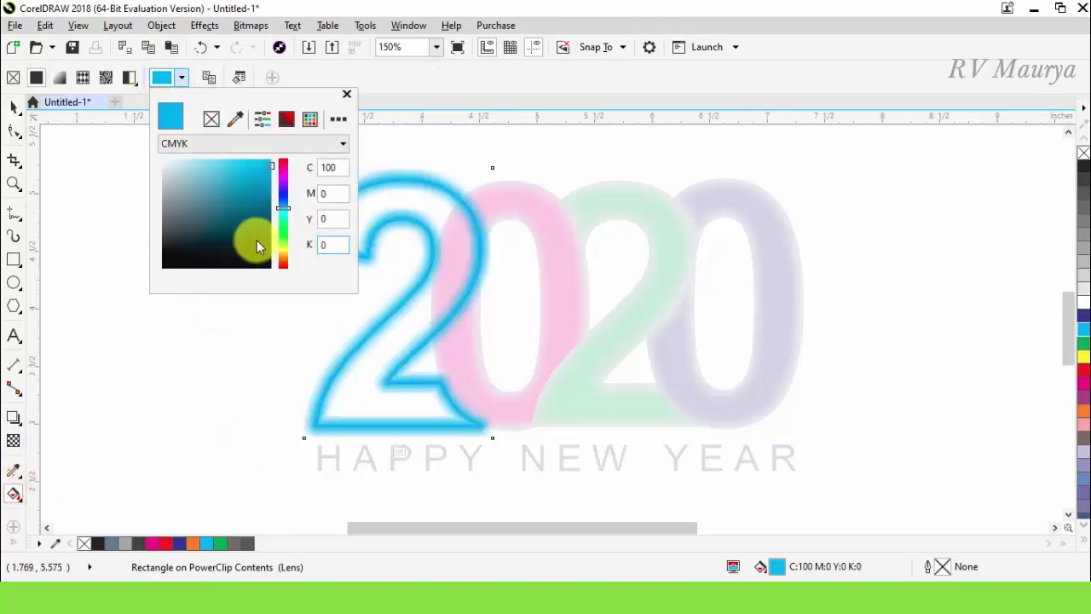
{"action": "left_click", "coordinate": [267, 232]}
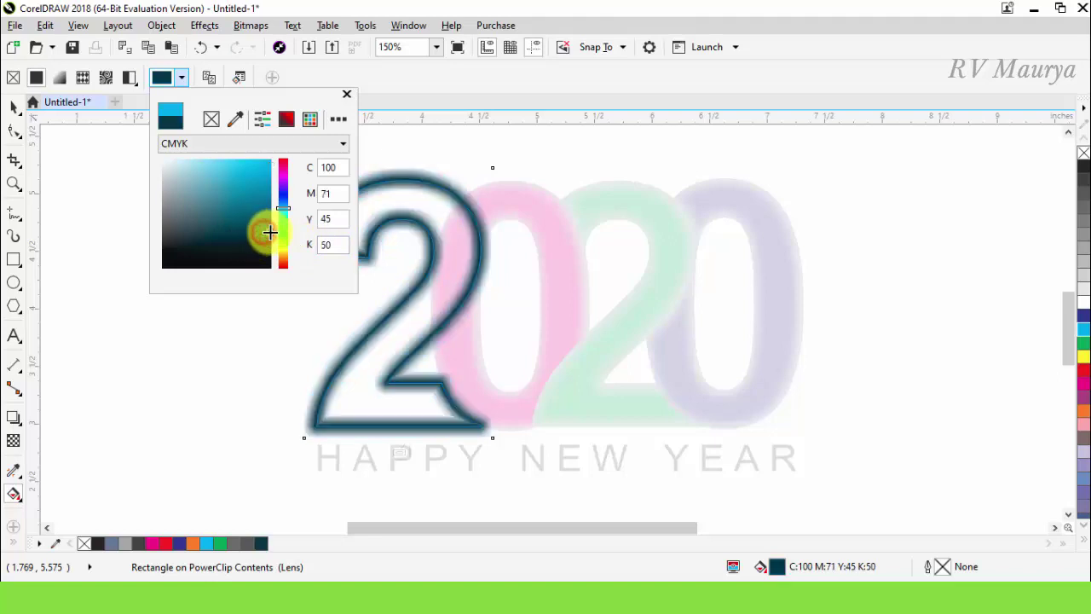
{"action": "left_click", "coordinate": [14, 109]}
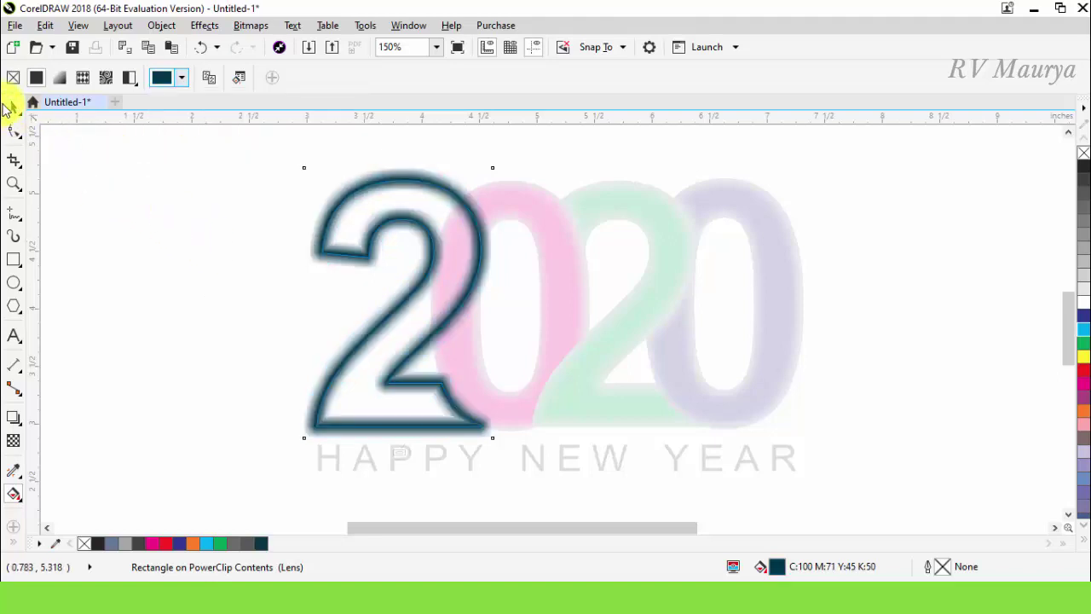
{"action": "left_click", "coordinate": [230, 247]}
{"action": "left_click", "coordinate": [230, 247]}
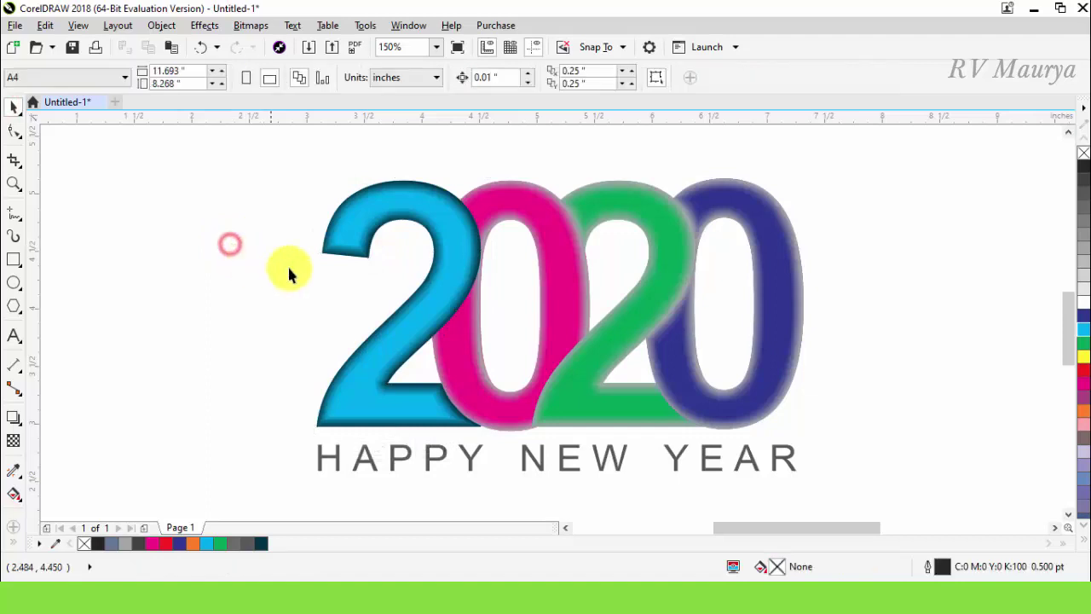
Step: Recolour the magenta 0's clipped shadow to C47 M97 Y55 K58 and darken the green 2's and blue 0's shadows likewise
{"action": "left_click", "coordinate": [530, 229]}
{"action": "left_click", "coordinate": [530, 228], "text": "ctrl"}
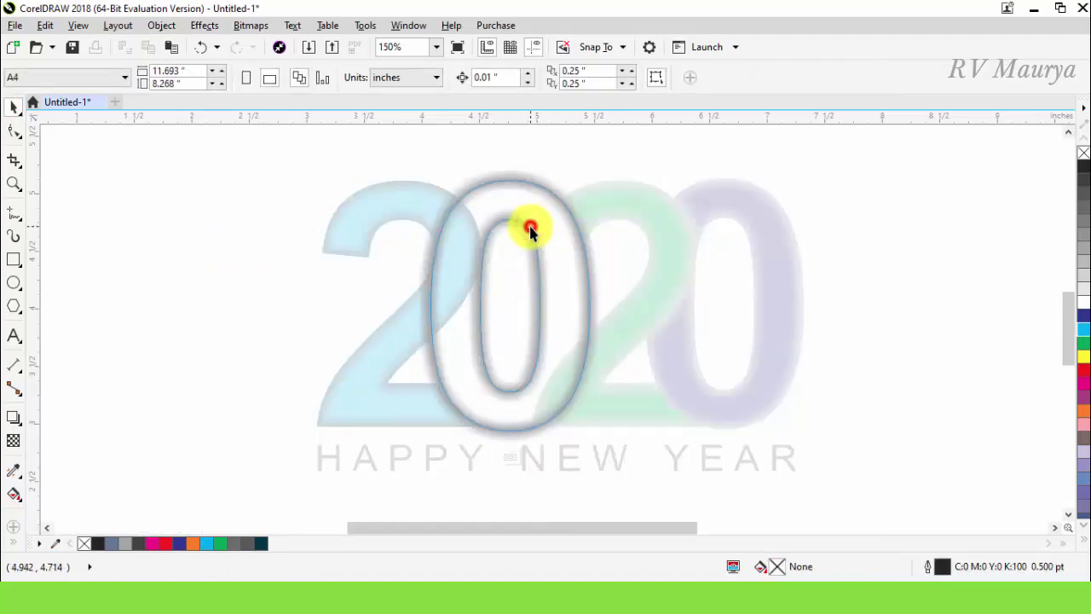
{"action": "left_click", "coordinate": [530, 228]}
{"action": "left_click", "coordinate": [153, 543]}
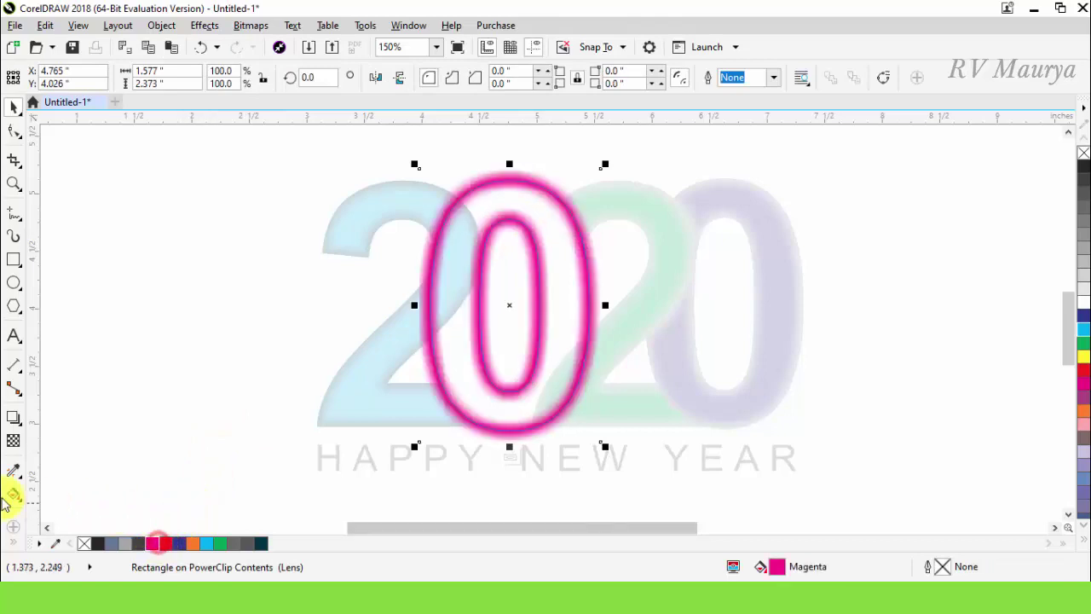
{"action": "left_click", "coordinate": [15, 495]}
{"action": "left_click", "coordinate": [174, 77]}
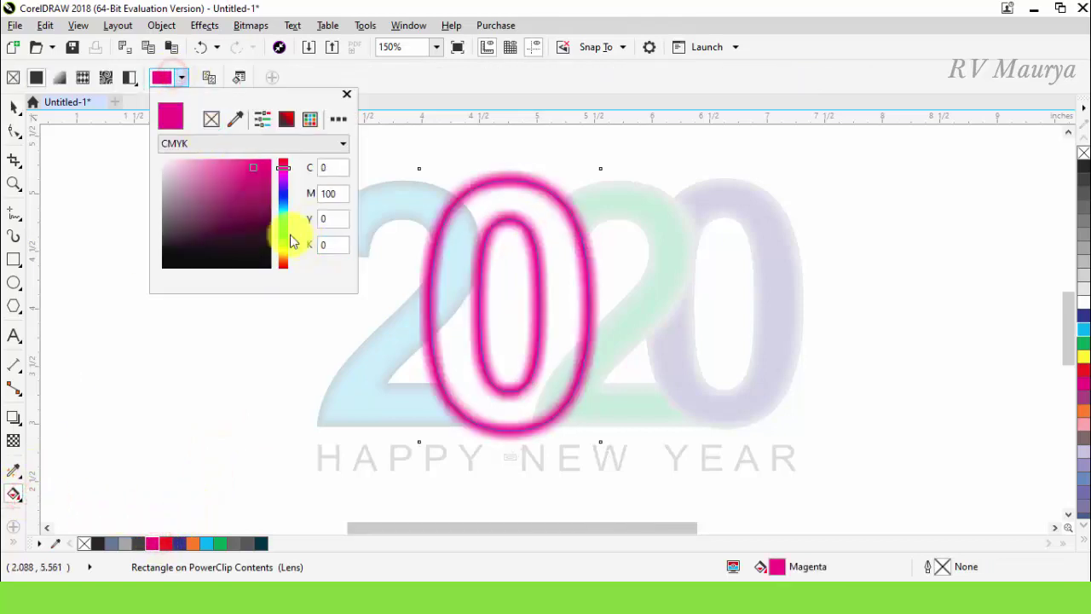
{"action": "left_click", "coordinate": [269, 224]}
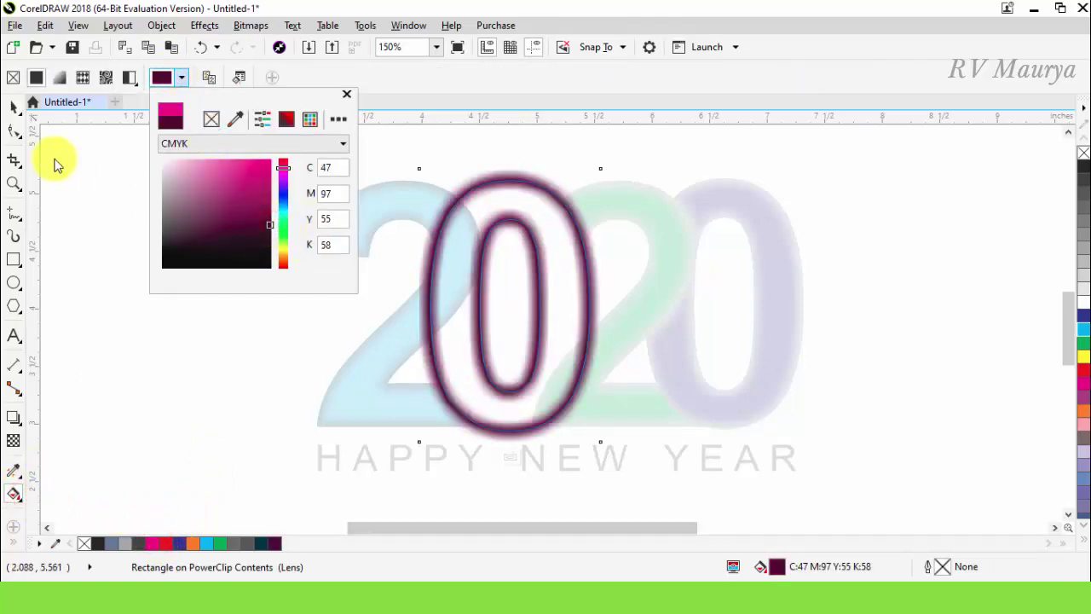
{"action": "left_click", "coordinate": [16, 111]}
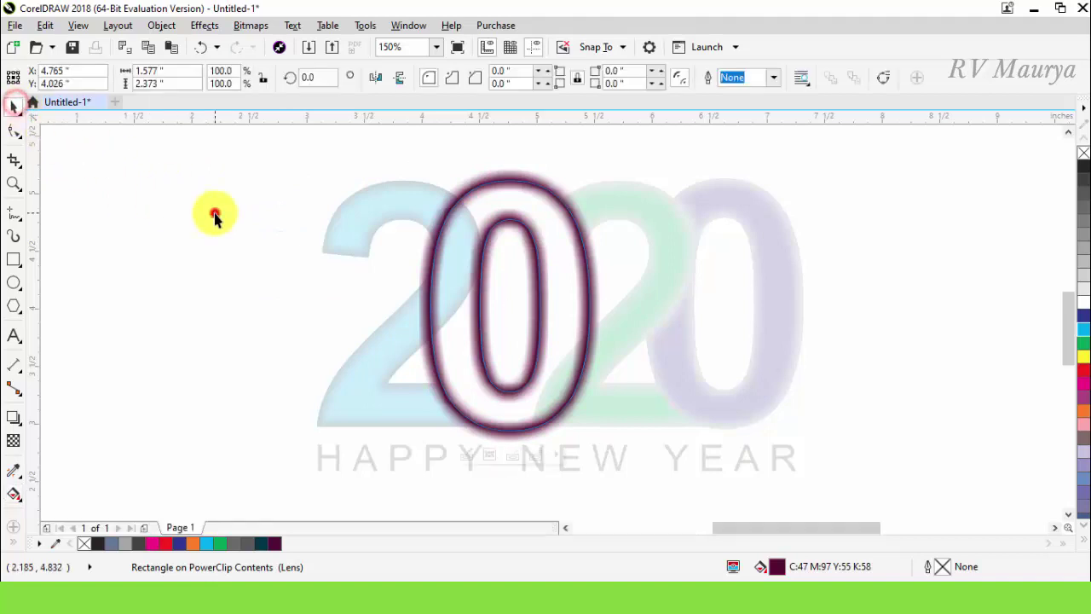
{"action": "left_click", "coordinate": [214, 210]}
{"action": "left_click", "coordinate": [821, 349]}
Step: Apply a linear fountain fill to the last 0, running downward from dark blue to cyan
{"action": "left_click", "coordinate": [781, 304]}
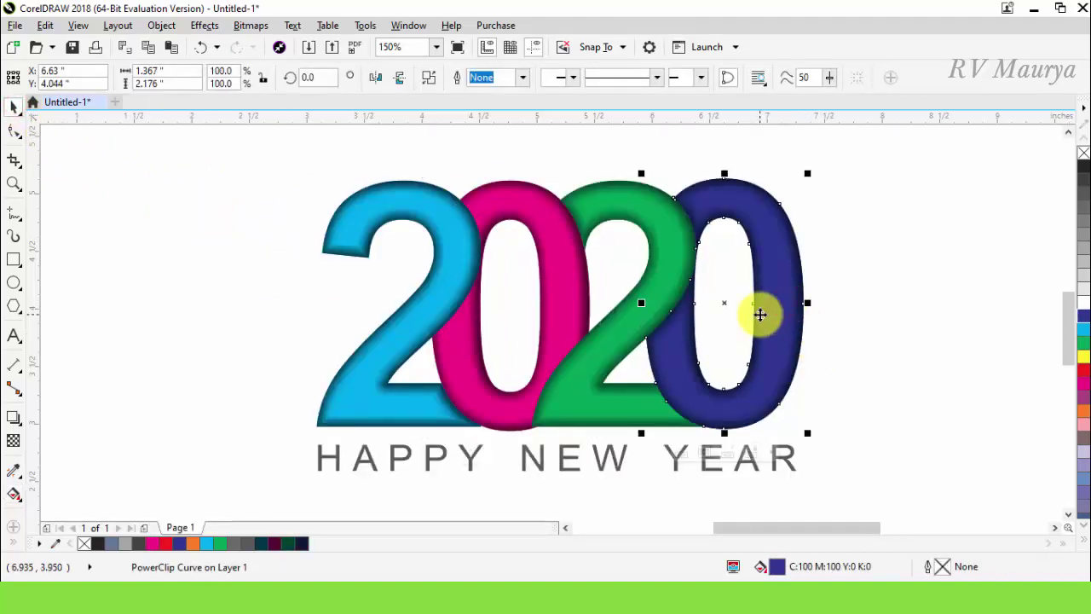
{"action": "key", "text": "g"}
{"action": "left_click_drag", "start_coordinate": [779, 203], "coordinate": [779, 519]}
{"action": "left_click", "coordinate": [1079, 334]}
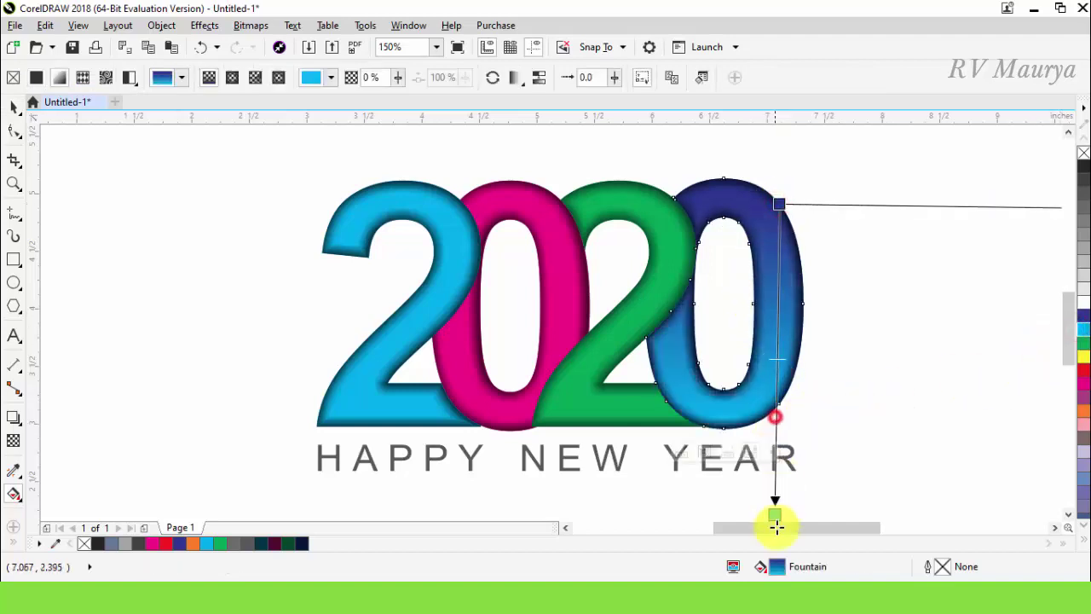
{"action": "left_click", "coordinate": [13, 109]}
{"action": "left_click", "coordinate": [197, 239]}
Step: Apply a linear fountain fill to the first 2, running upward from cyan near its base to dark teal at its top
{"action": "left_click", "coordinate": [456, 272]}
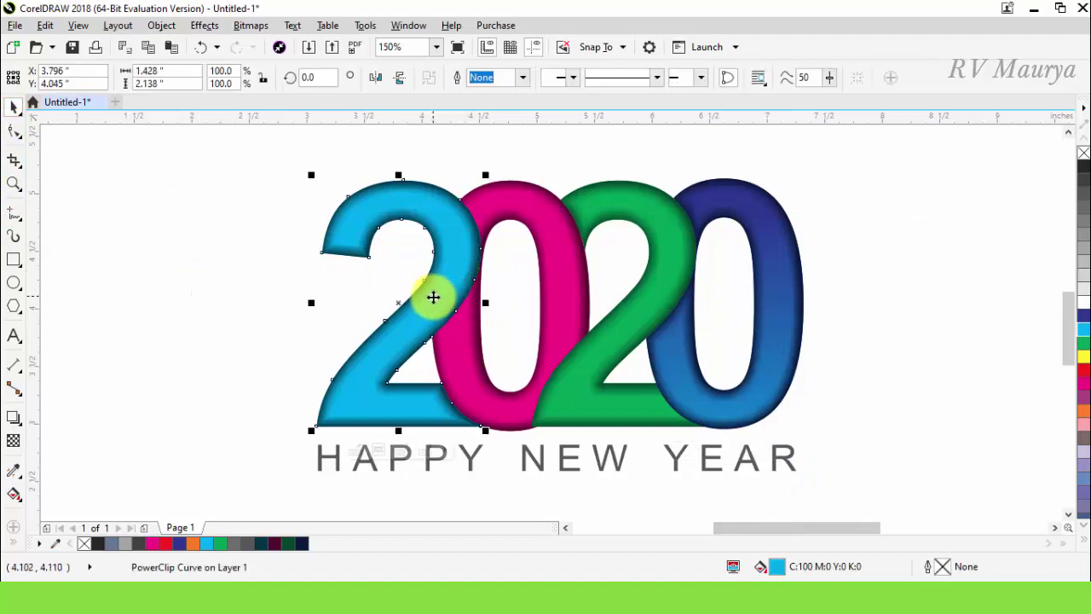
{"action": "key", "text": "g"}
{"action": "left_click_drag", "start_coordinate": [420, 383], "coordinate": [433, 184]}
{"action": "left_click", "coordinate": [259, 543]}
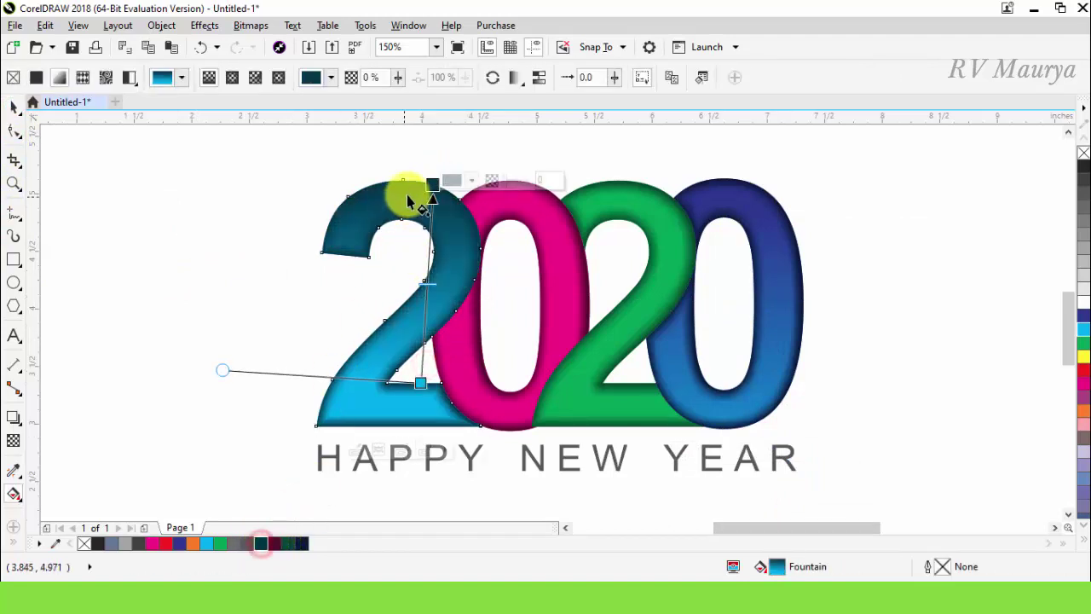
Step: Recolour the first 2's fountain fill between cyan and C100 M40 blue, and arrange it with cyan at the top and blue at the base
{"action": "left_click", "coordinate": [203, 548]}
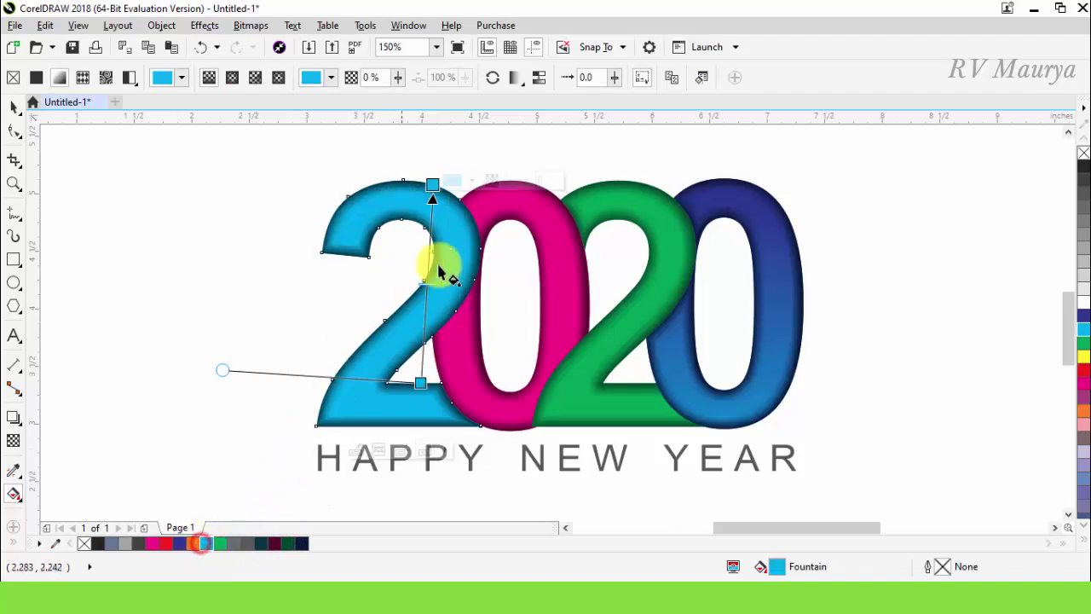
{"action": "left_click", "coordinate": [450, 178]}
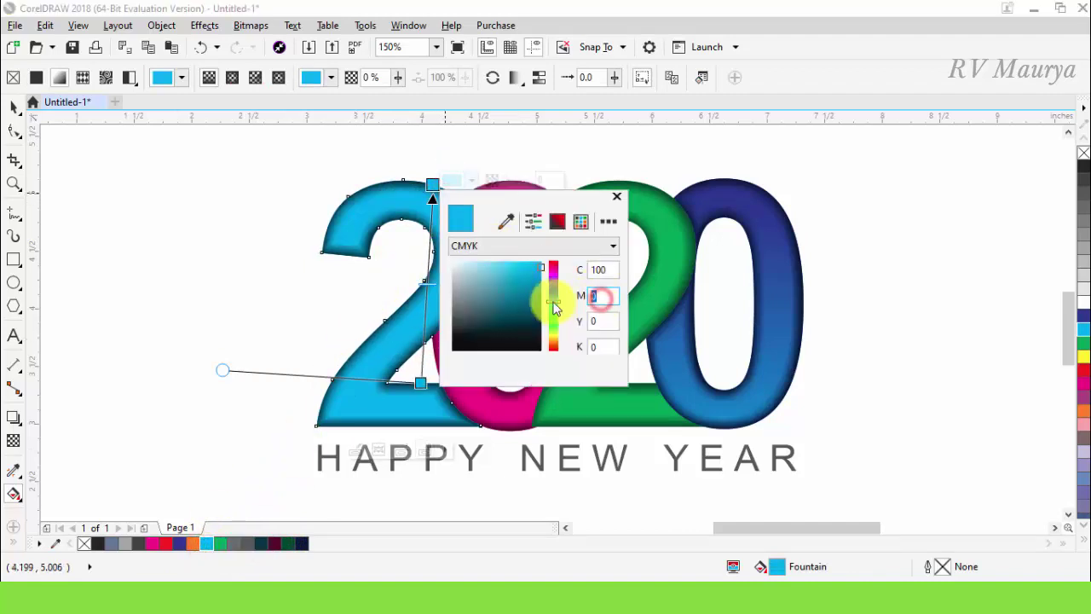
{"action": "type", "text": "40"}
{"action": "key", "text": "Return"}
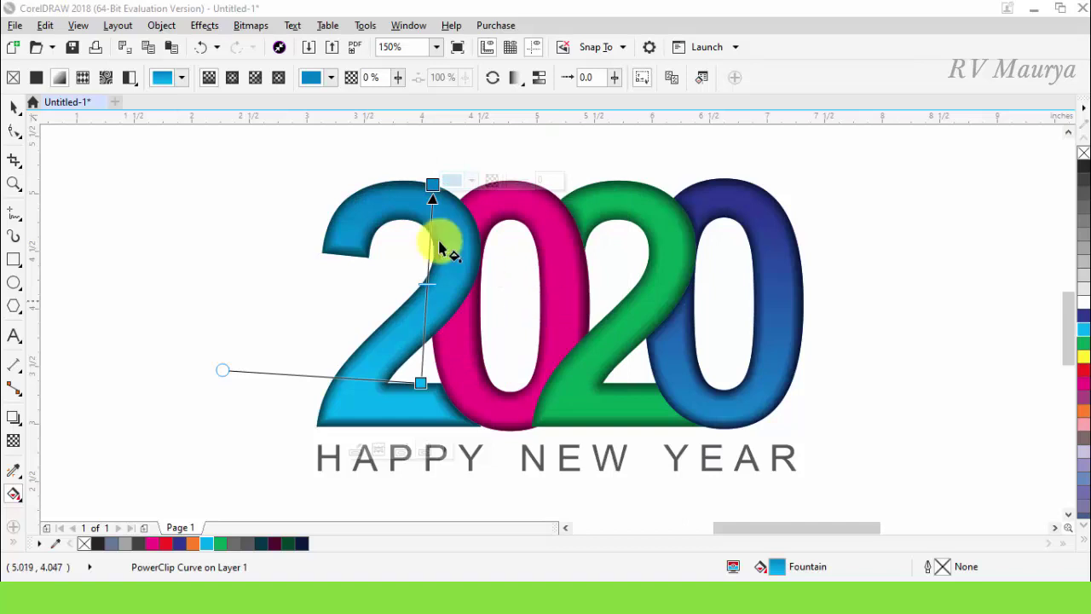
{"action": "left_click", "coordinate": [434, 185]}
{"action": "left_click_drag", "start_coordinate": [434, 185], "coordinate": [434, 236]}
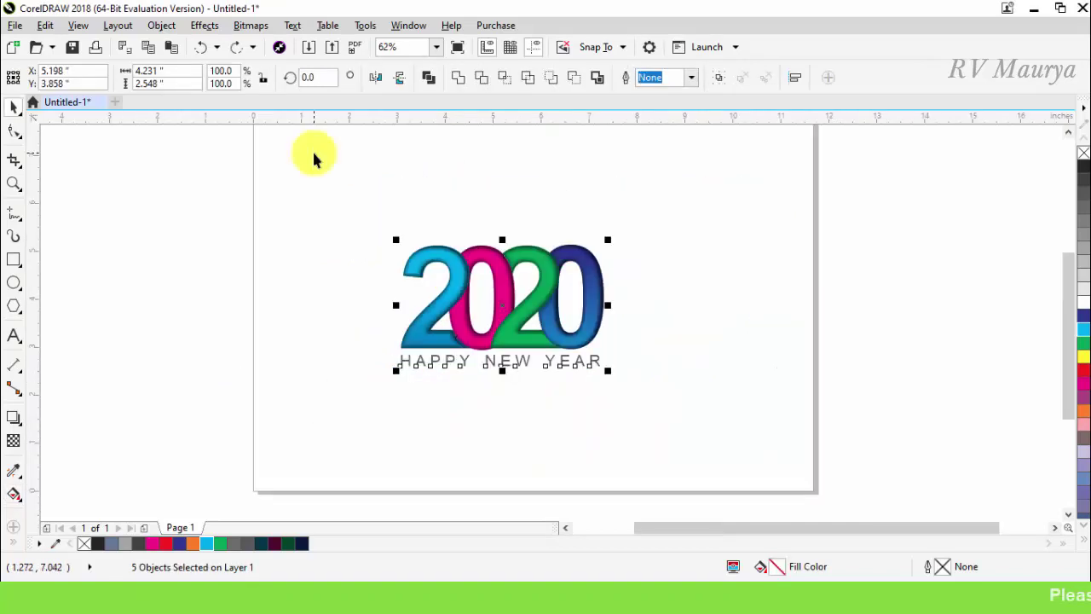
Step: Group the four digits with the HAPPY NEW YEAR text and place a duplicate of the group below the original
{"action": "key", "text": "ctrl+g"}
{"action": "left_click_drag", "start_coordinate": [489, 302], "coordinate": [525, 357]}
{"action": "left_click", "coordinate": [711, 406]}
Step: Ungroup the lower copy of the 2020 design so its digits can be edited individually
{"action": "key", "text": "z"}
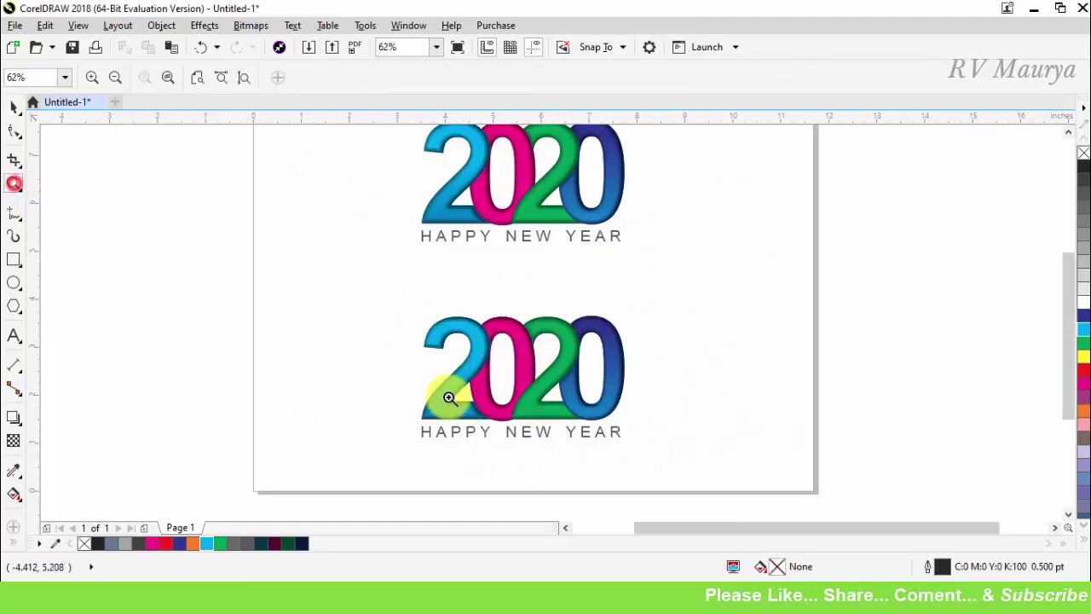
{"action": "left_click", "coordinate": [429, 324]}
{"action": "key", "text": "space"}
{"action": "left_click", "coordinate": [518, 316]}
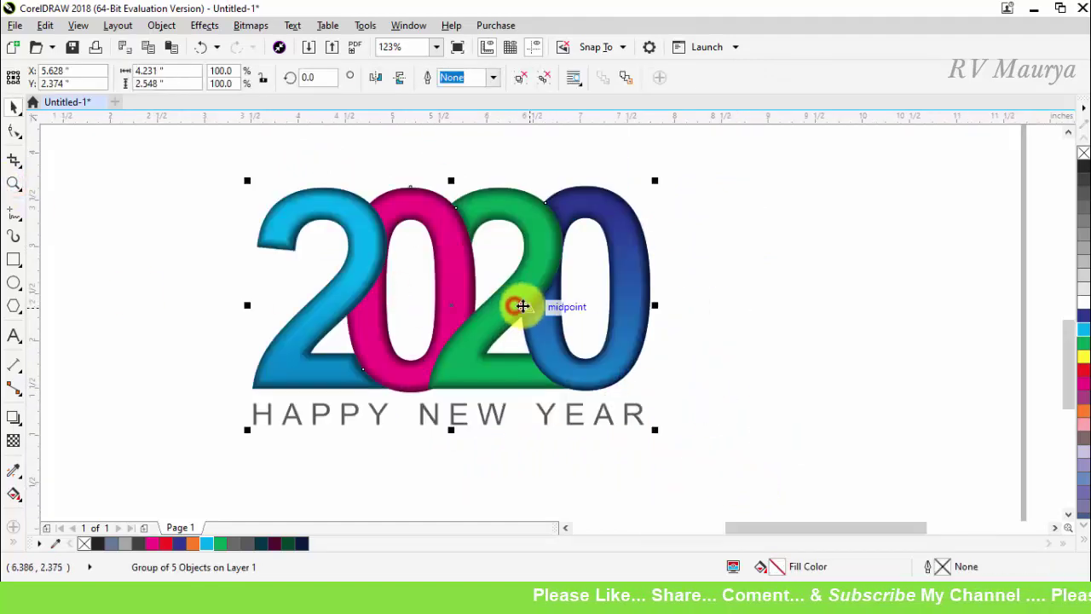
{"action": "left_click", "coordinate": [516, 75]}
{"action": "left_click", "coordinate": [785, 288]}
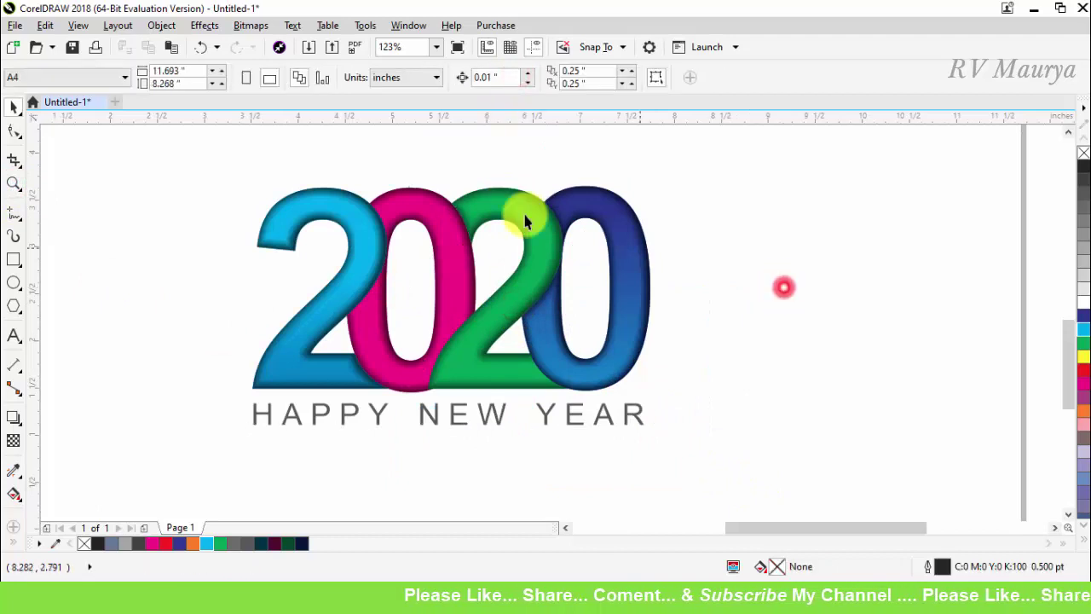
Step: Fill the lower copy's last 0 with orange and set its cyan value to 30, giving a C30 M60 Y100 brown
{"action": "left_click", "coordinate": [586, 207]}
{"action": "left_click", "coordinate": [194, 543]}
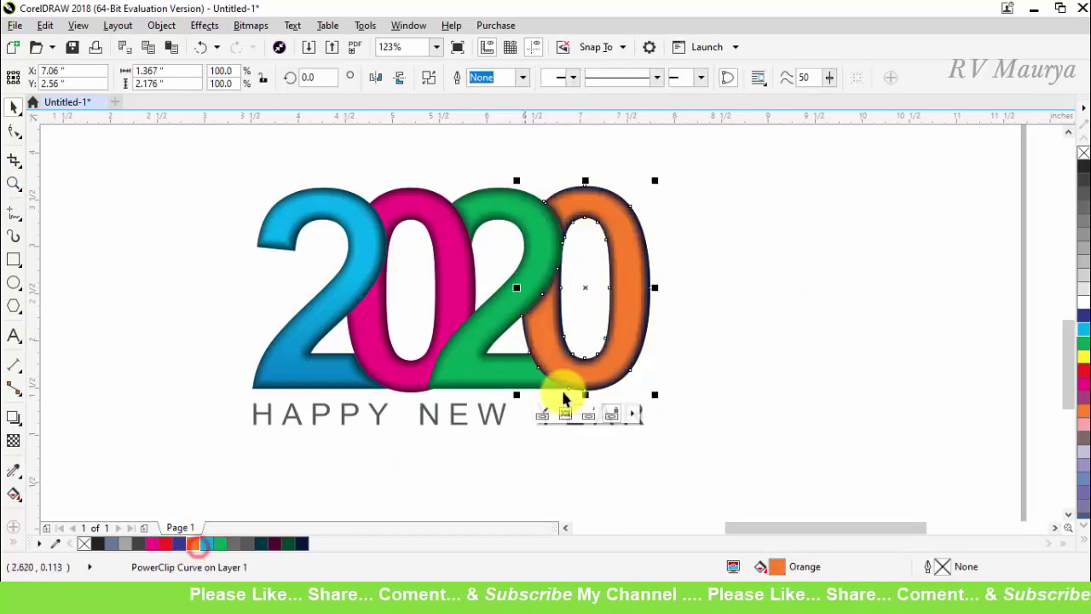
{"action": "key", "text": "g"}
{"action": "left_click", "coordinate": [162, 78]}
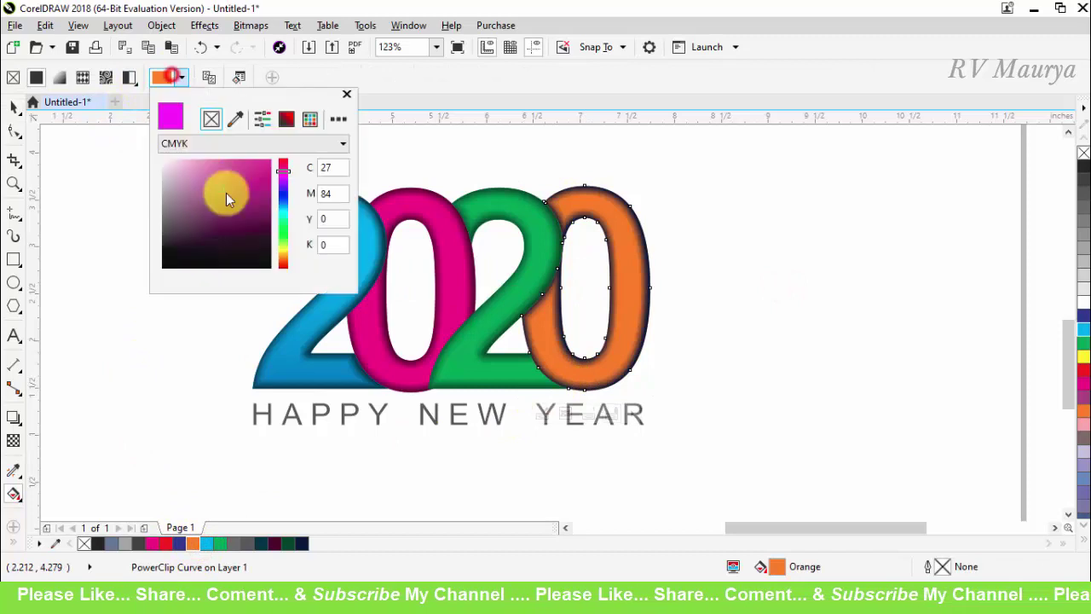
{"action": "type", "text": "30"}
{"action": "key", "text": "Tab"}
{"action": "left_click", "coordinate": [372, 184]}
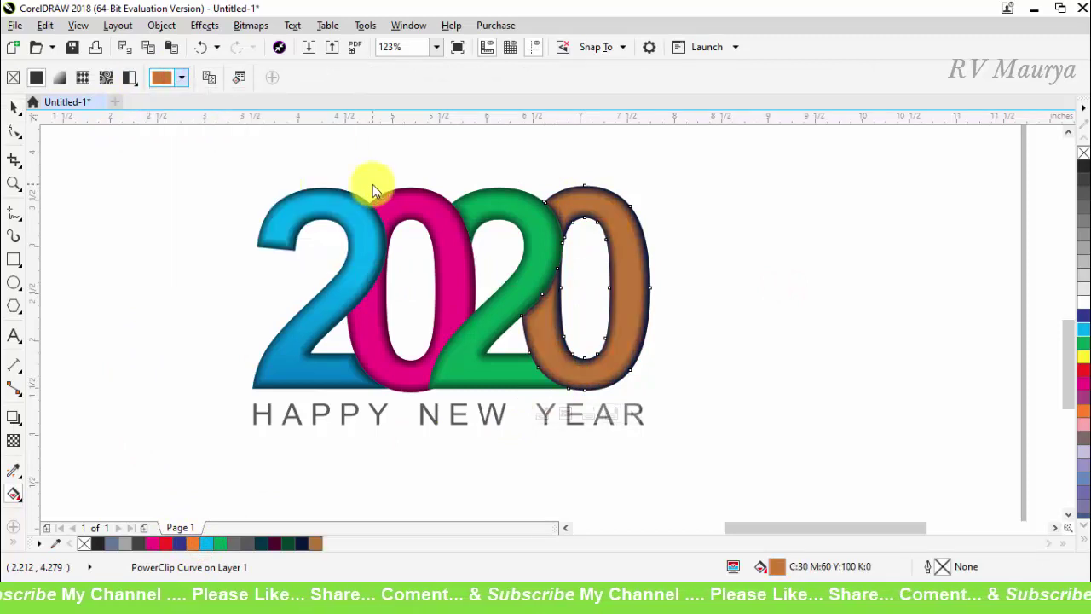
{"action": "left_click", "coordinate": [15, 110]}
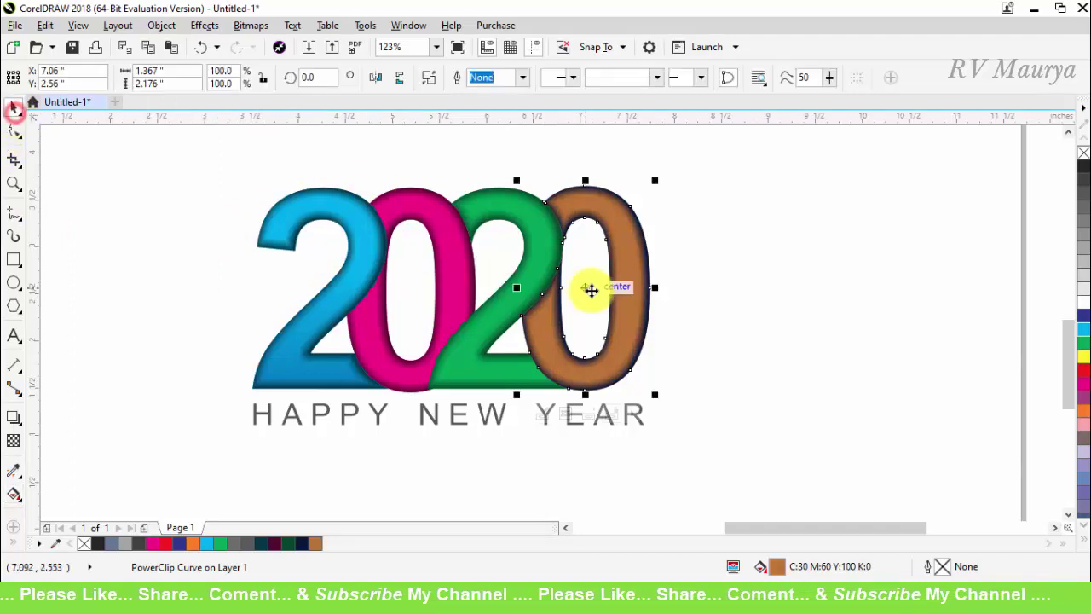
Step: Apply a linear fountain fill to the last 0, running downward from brown to light yellow with M10 and Y60
{"action": "left_click", "coordinate": [14, 495]}
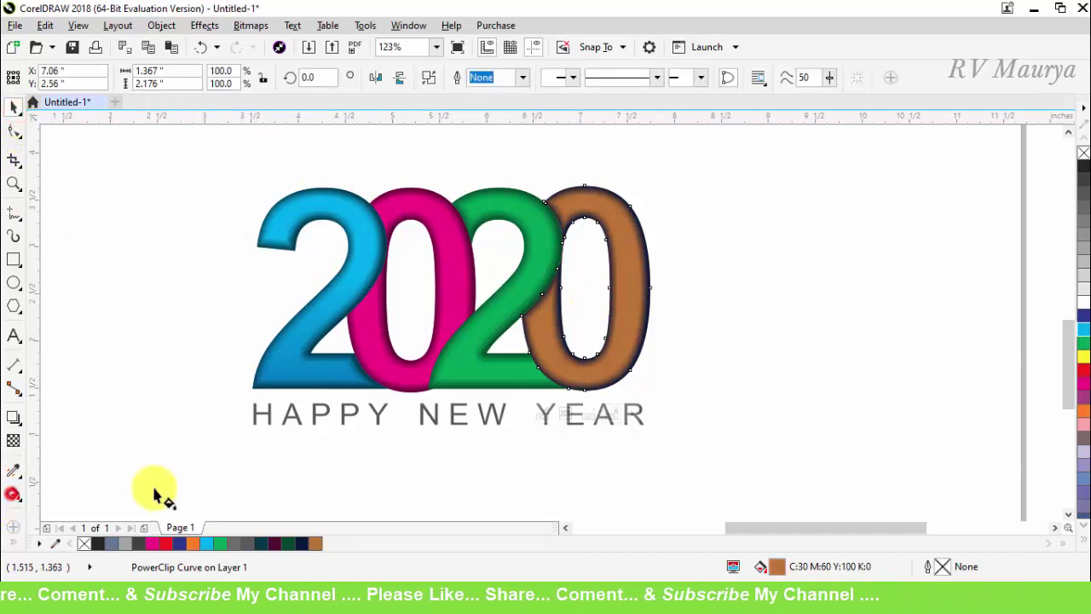
{"action": "left_click_drag", "start_coordinate": [631, 231], "coordinate": [631, 369]}
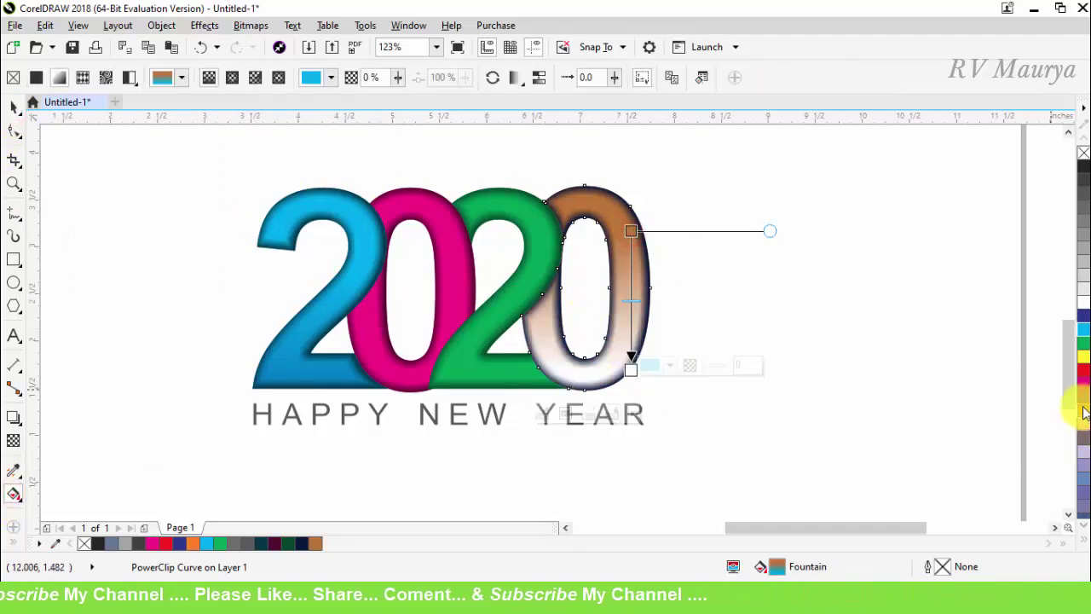
{"action": "left_click", "coordinate": [1083, 537]}
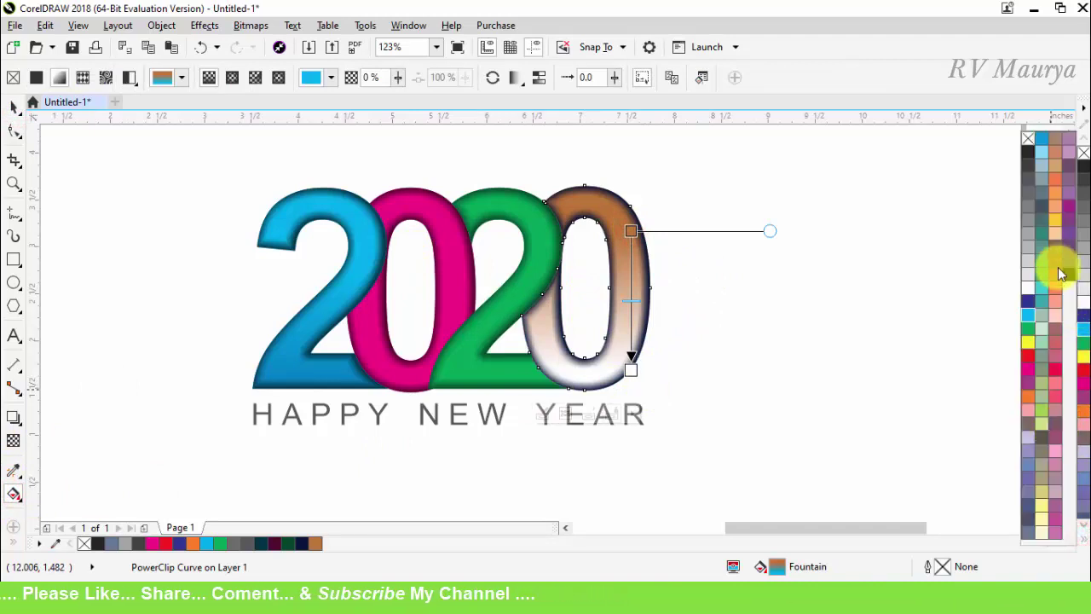
{"action": "left_click", "coordinate": [1047, 517]}
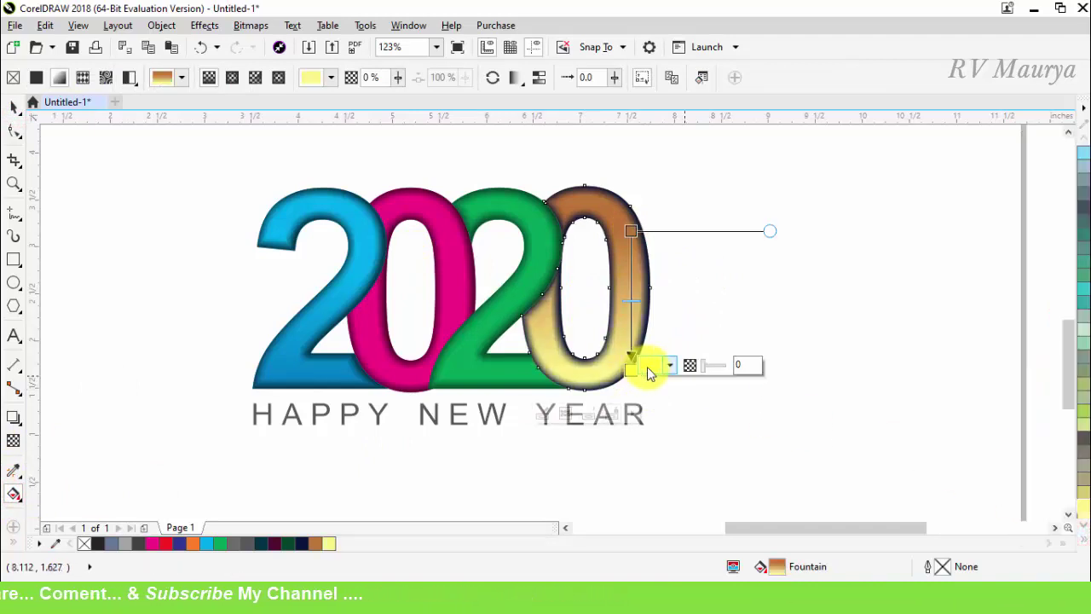
{"action": "left_click", "coordinate": [648, 366]}
{"action": "left_click", "coordinate": [801, 484]}
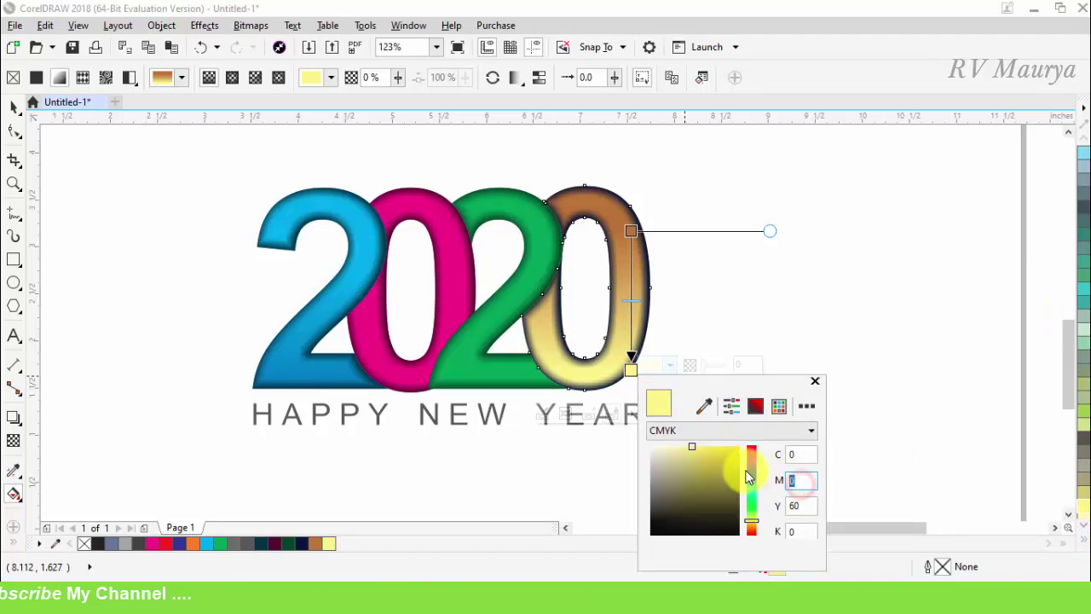
{"action": "type", "text": "10"}
{"action": "key", "text": "Return"}
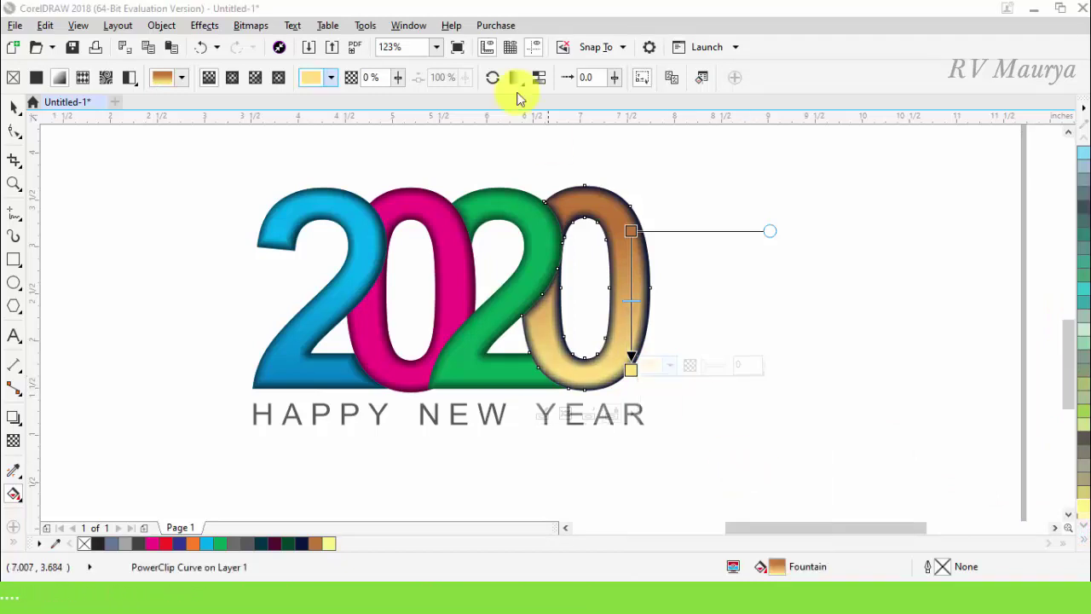
Step: Set the last 0's fountain fill to repeat and mirror, and shorten its span to create alternating brown and gold bands
{"action": "left_click", "coordinate": [515, 78]}
{"action": "left_click", "coordinate": [535, 120]}
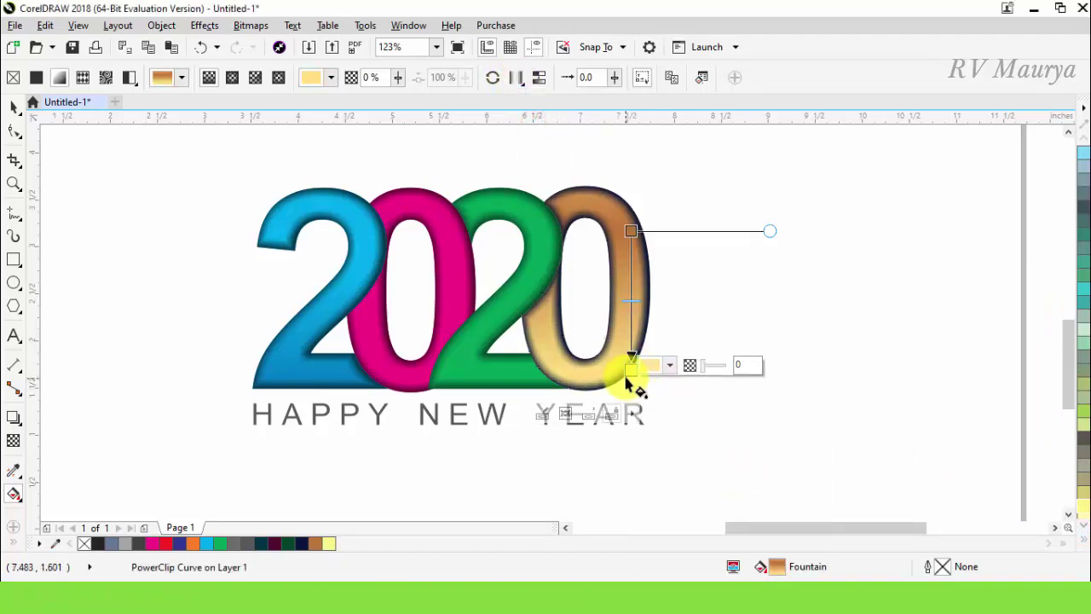
{"action": "left_click_drag", "start_coordinate": [629, 372], "coordinate": [631, 238]}
{"action": "key", "text": "space"}
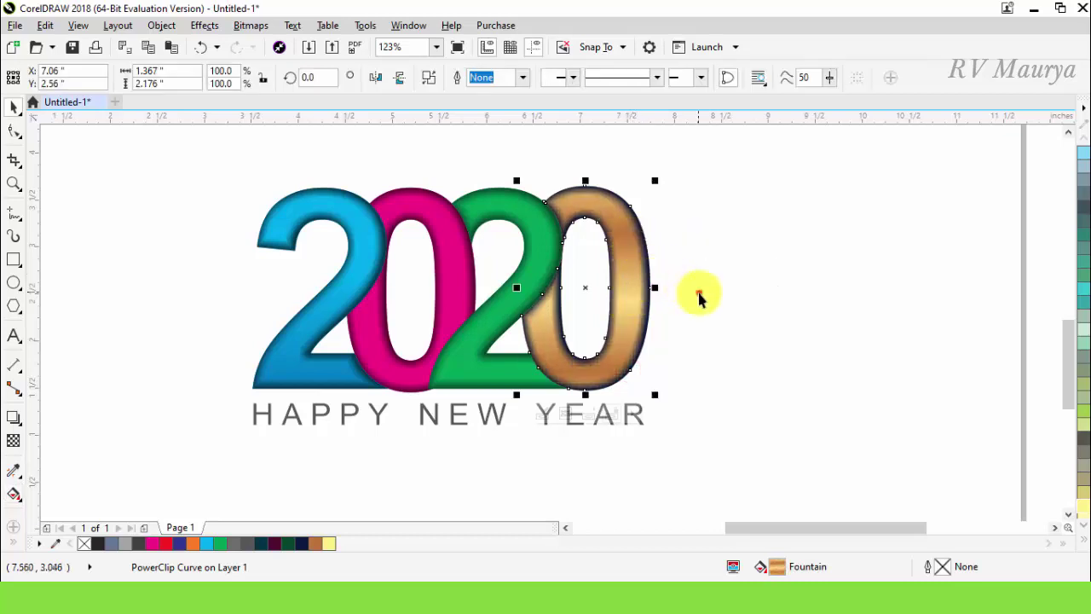
{"action": "left_click", "coordinate": [699, 295]}
Step: Recolour the shadow clipped inside the last 0 to a dark brown, C42 M74 Y98 K57
{"action": "left_click", "coordinate": [639, 234]}
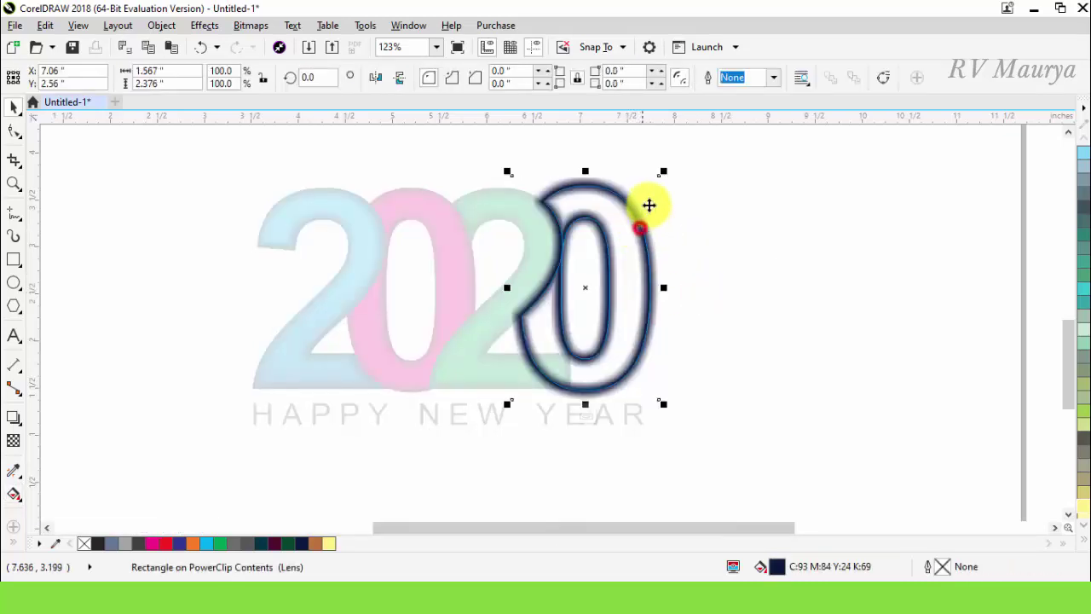
{"action": "left_click", "coordinate": [763, 353]}
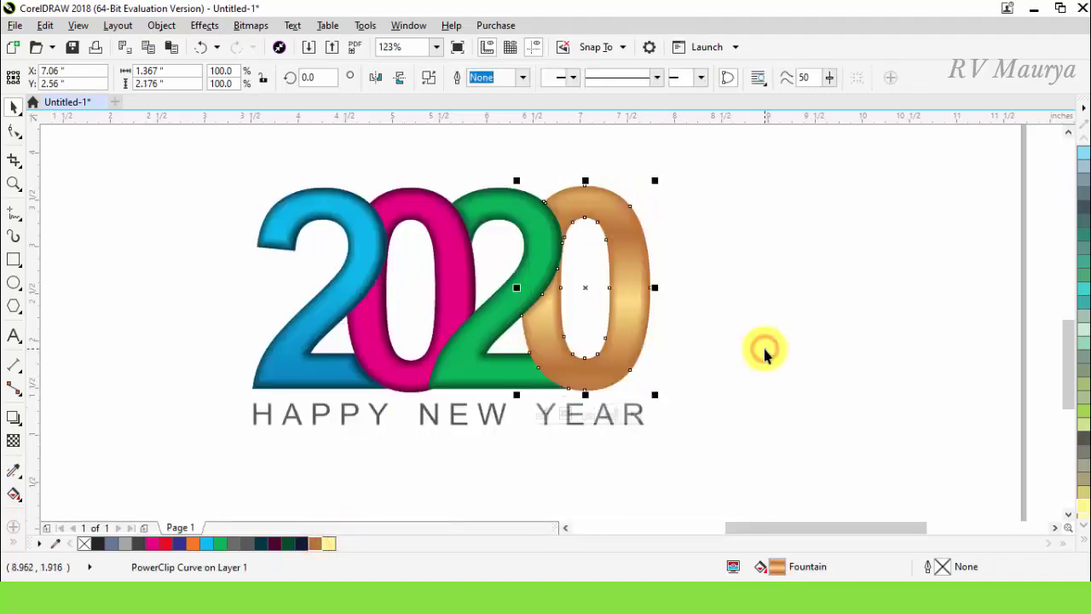
{"action": "left_click", "coordinate": [646, 299], "text": "ctrl"}
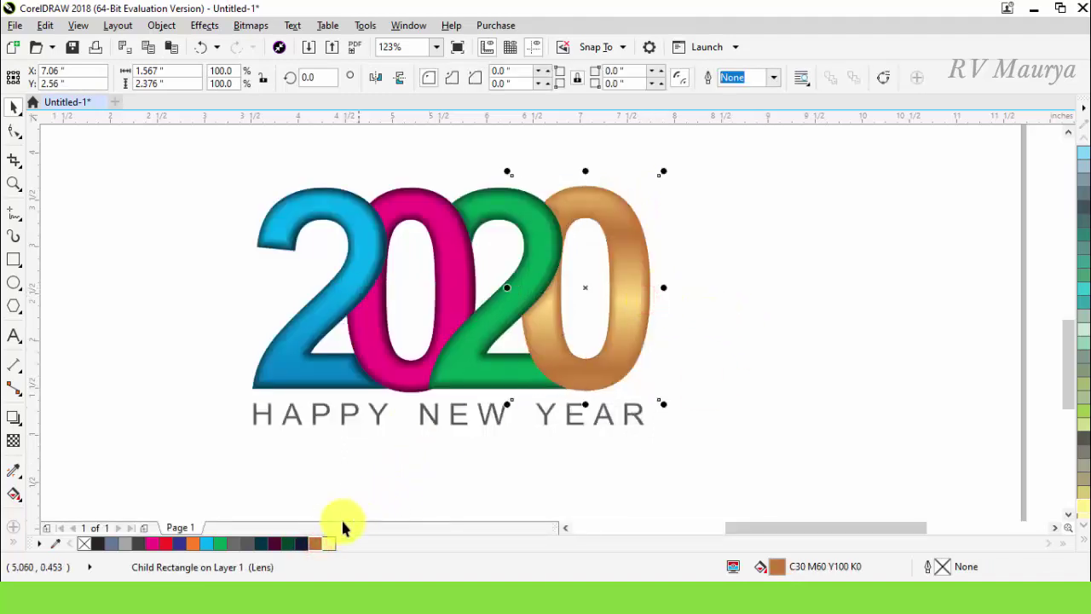
{"action": "left_click", "coordinate": [317, 550]}
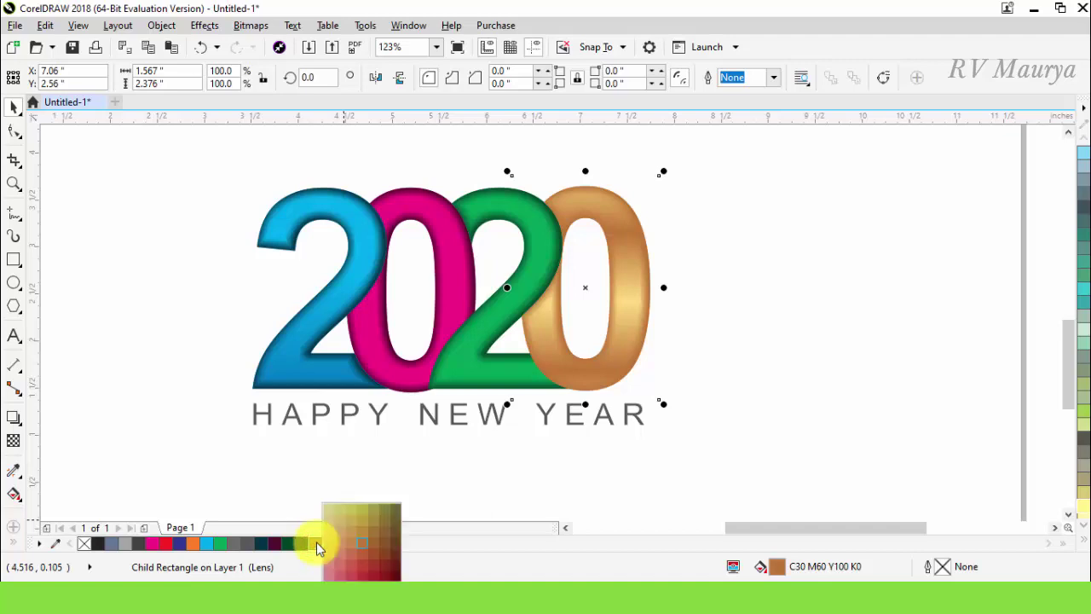
{"action": "left_click", "coordinate": [12, 496]}
{"action": "left_click", "coordinate": [160, 76]}
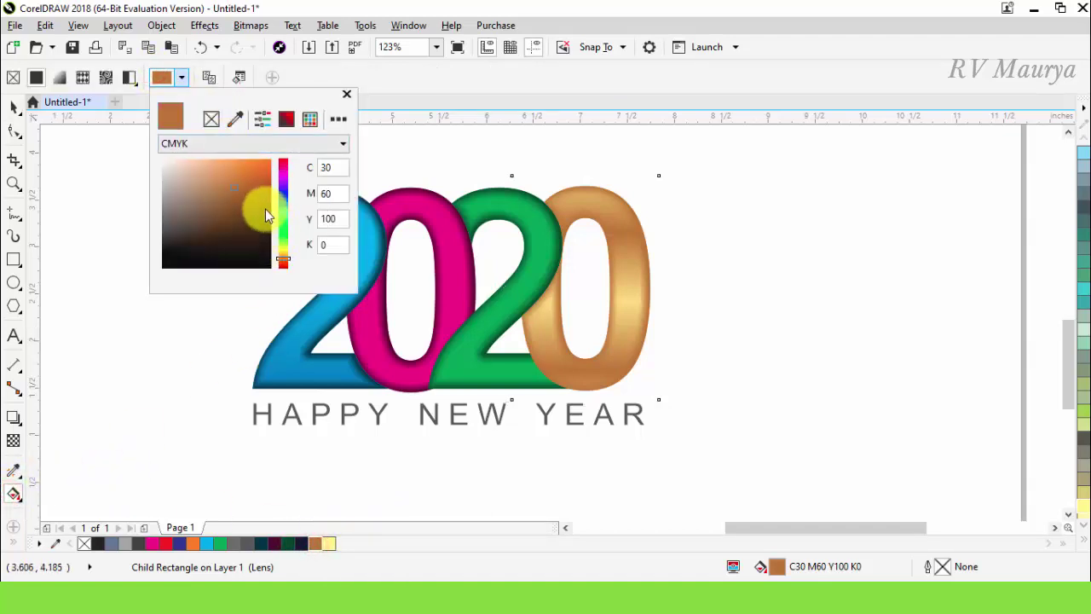
{"action": "left_click", "coordinate": [266, 205]}
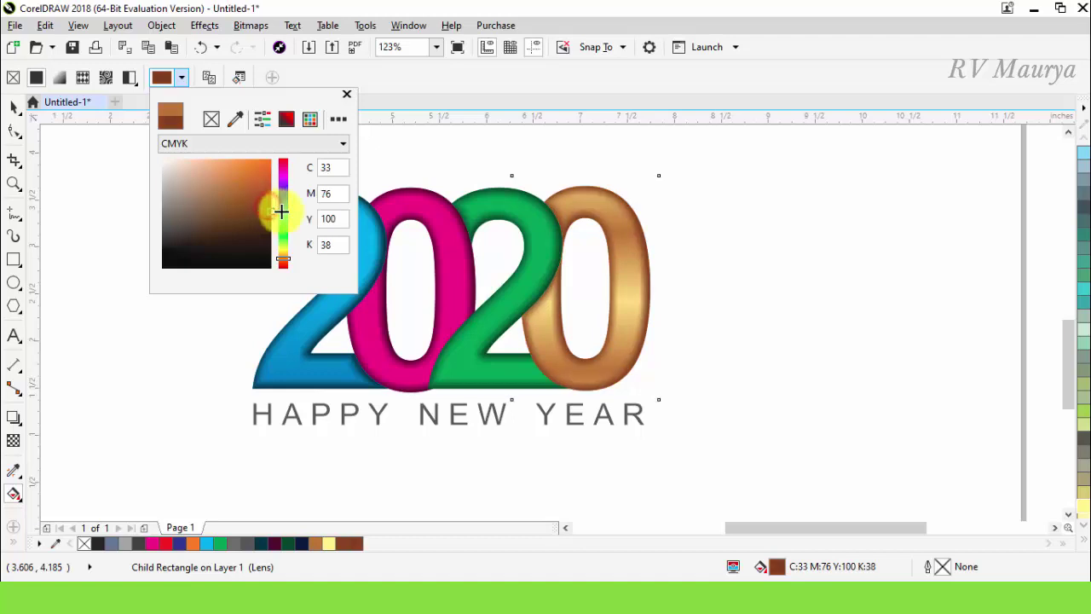
{"action": "left_click_drag", "start_coordinate": [262, 206], "coordinate": [275, 224]}
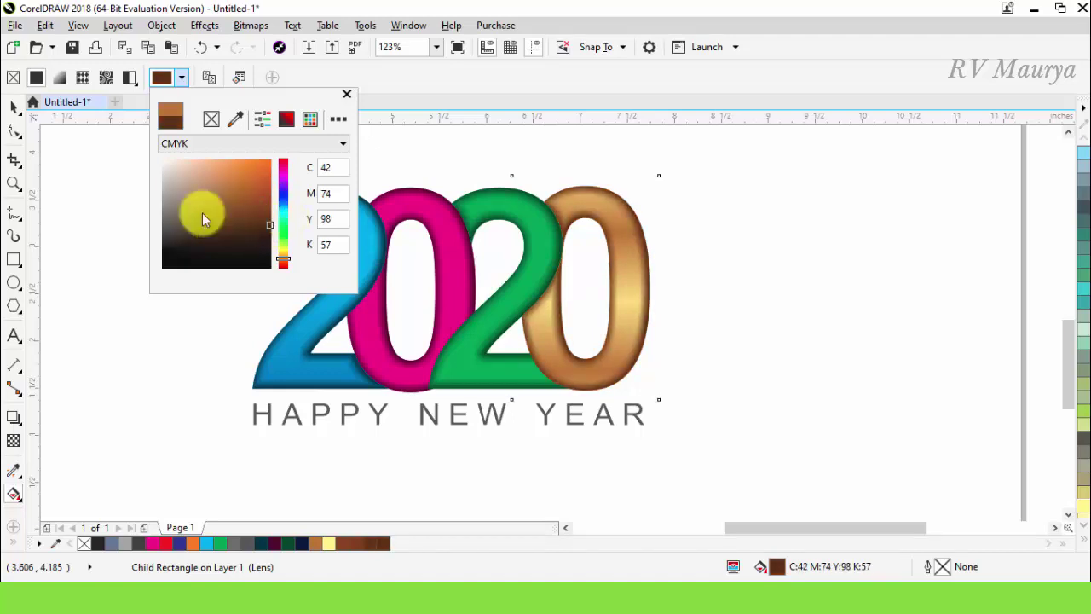
{"action": "left_click", "coordinate": [12, 104]}
{"action": "left_click", "coordinate": [828, 365]}
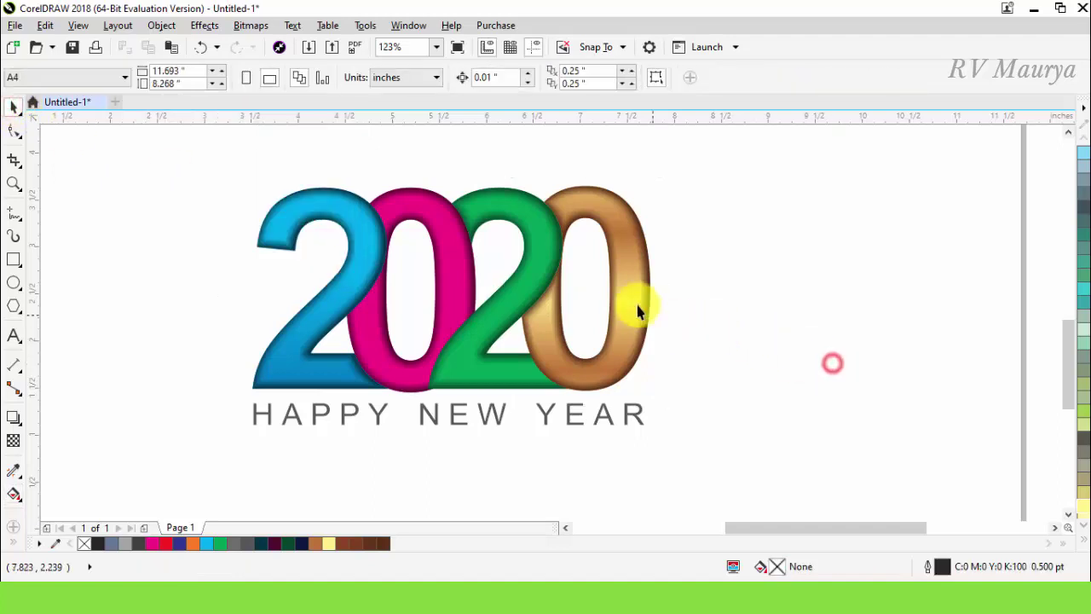
Step: Move the start of the last 0's mirrored fountain fill above the digit and readjust its end to run the gold bands diagonally
{"action": "left_click", "coordinate": [625, 300]}
{"action": "key", "text": "g"}
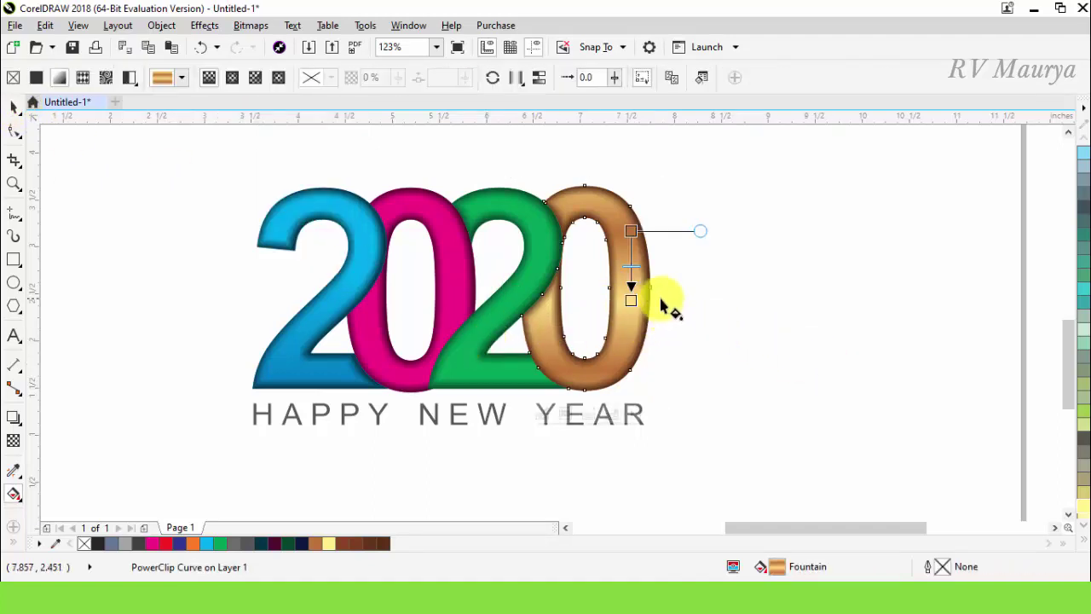
{"action": "left_click_drag", "start_coordinate": [628, 231], "coordinate": [630, 168]}
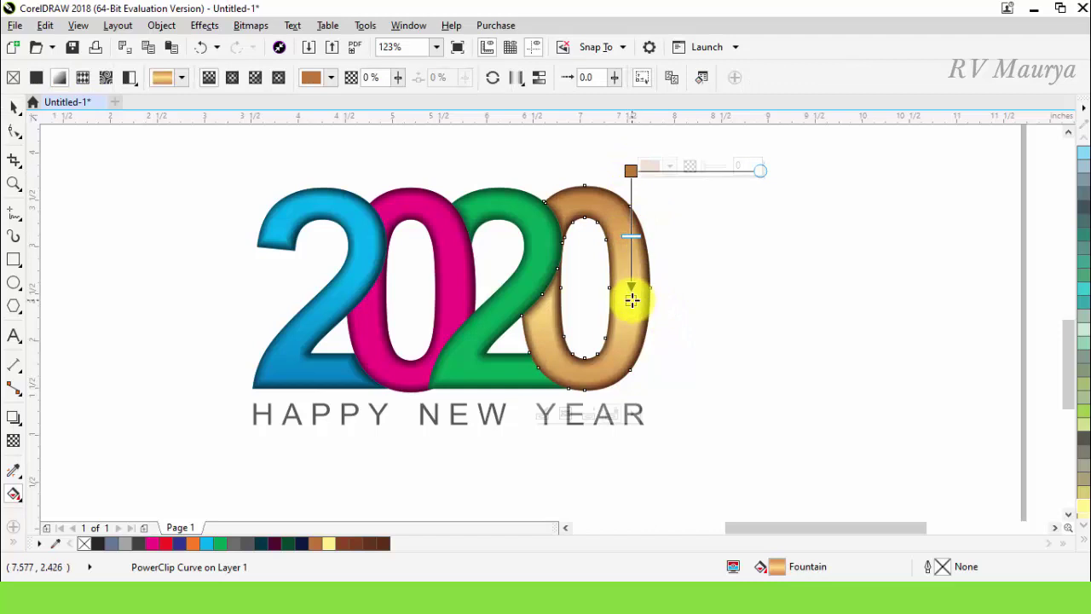
{"action": "left_click_drag", "start_coordinate": [631, 298], "coordinate": [631, 219]}
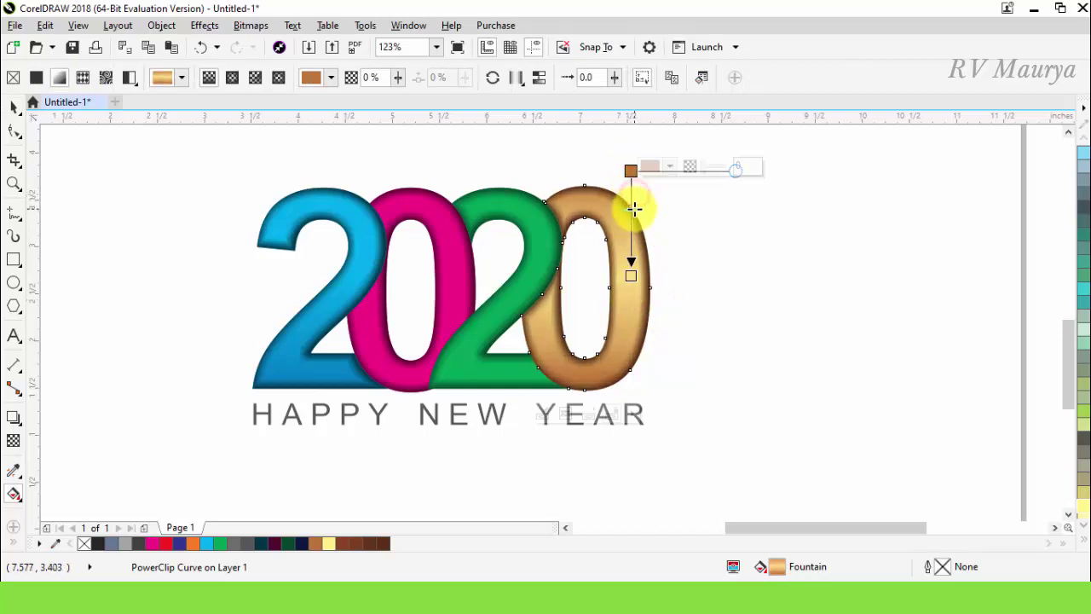
{"action": "left_click", "coordinate": [13, 105]}
Step: Copy the last 0's gold fountain fill onto the green 2, the magenta 0 and the blue first 2
{"action": "left_click", "coordinate": [528, 231]}
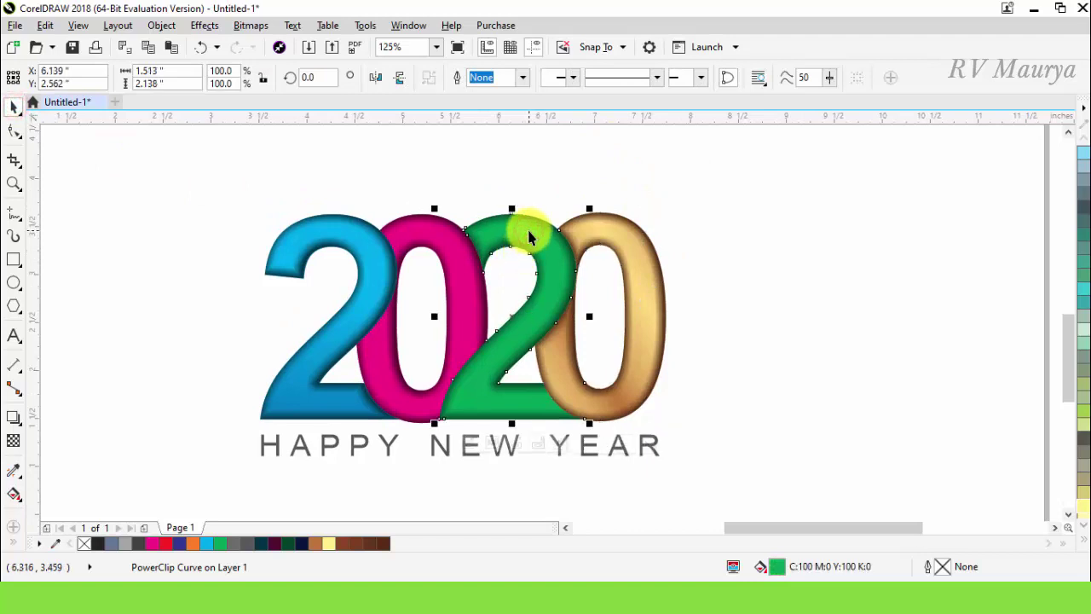
{"action": "left_click", "coordinate": [529, 238]}
{"action": "left_click", "coordinate": [443, 247]}
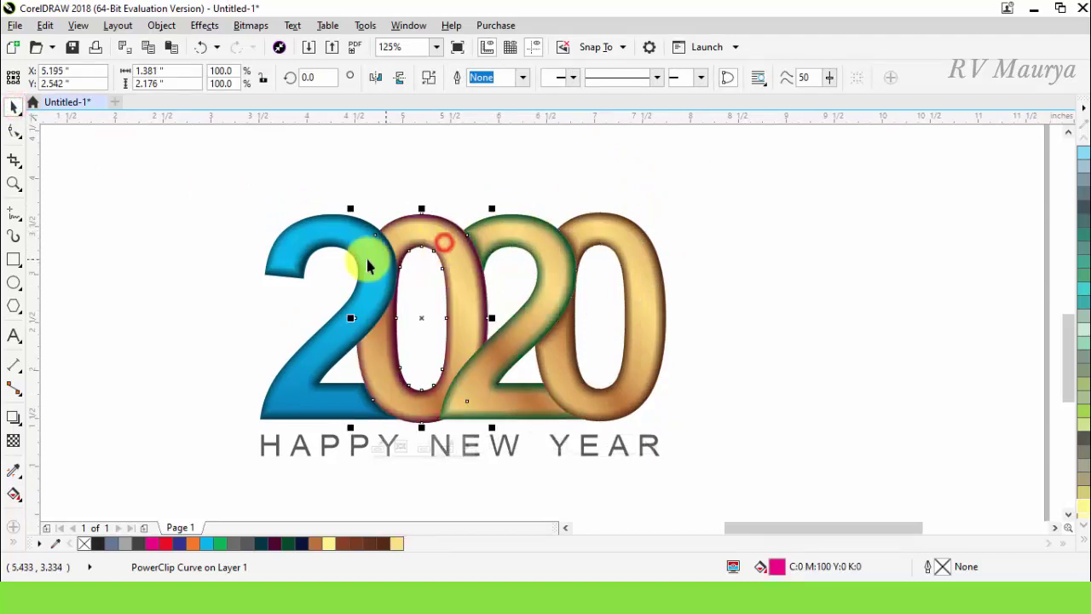
{"action": "left_click", "coordinate": [361, 255]}
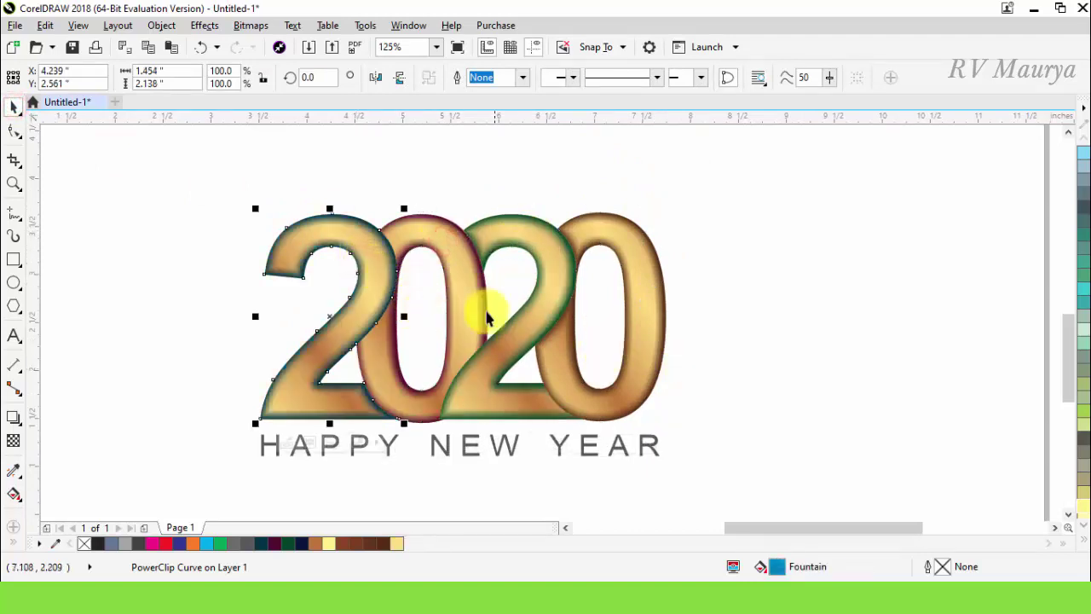
Step: Recolour the clipped shadows of the first 2, the first 0 and the second 2 to the dark brown C42 M74 Y98 K57
{"action": "left_click", "coordinate": [397, 265], "text": "ctrl"}
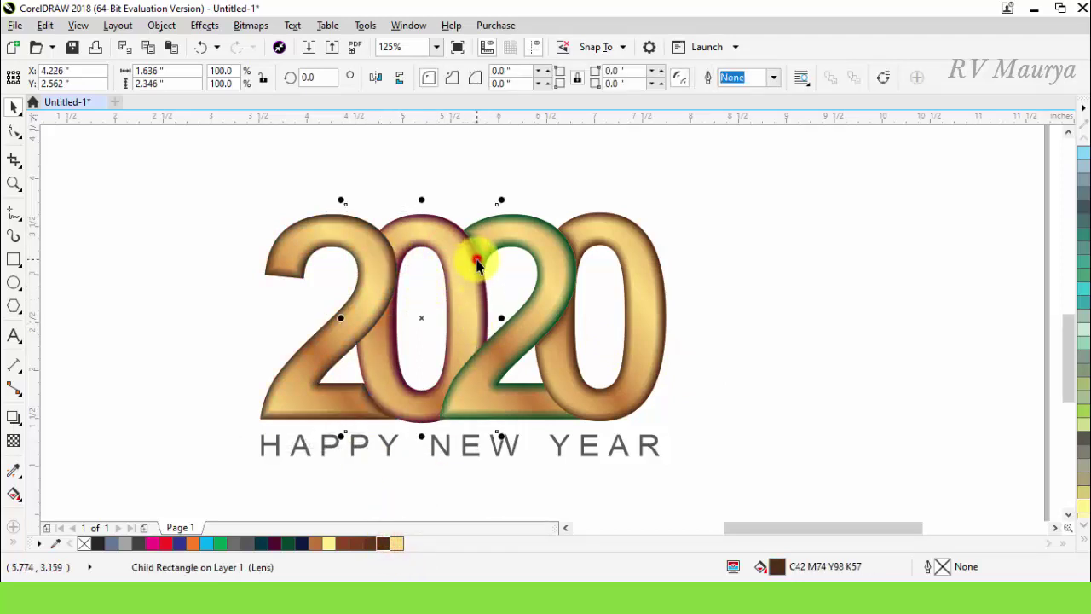
{"action": "left_click", "coordinate": [479, 259]}
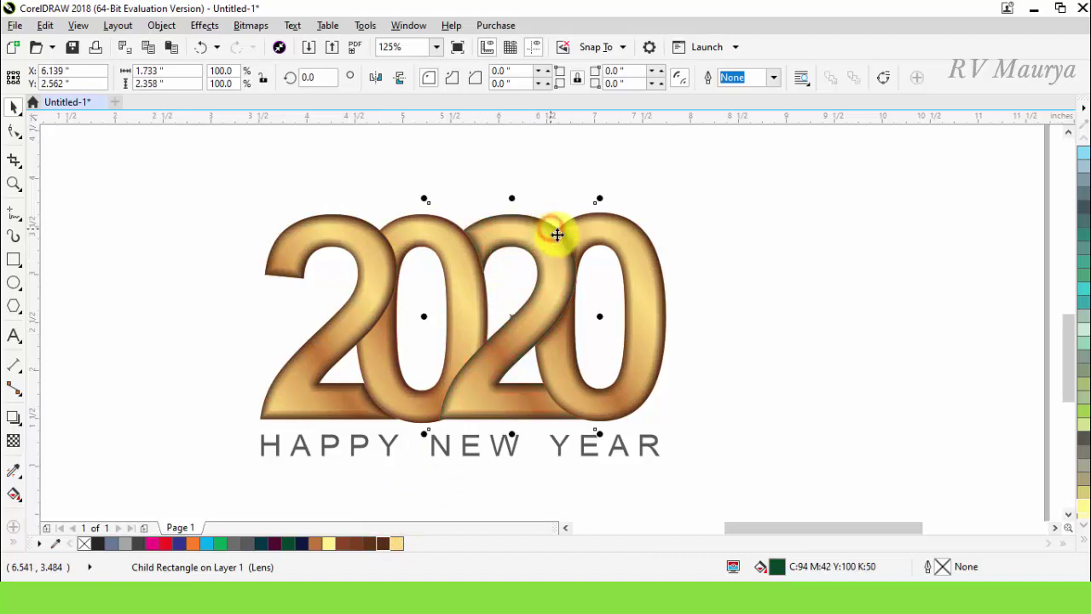
Step: Extract the clipped shadows from the digits of the lower gold 2020 and remove them, leaving plain gold digits
{"action": "scroll", "coordinate": [665, 410], "scroll_direction": "down", "scroll_amount": 3}
{"action": "left_click", "coordinate": [536, 313]}
{"action": "right_click", "coordinate": [540, 305]}
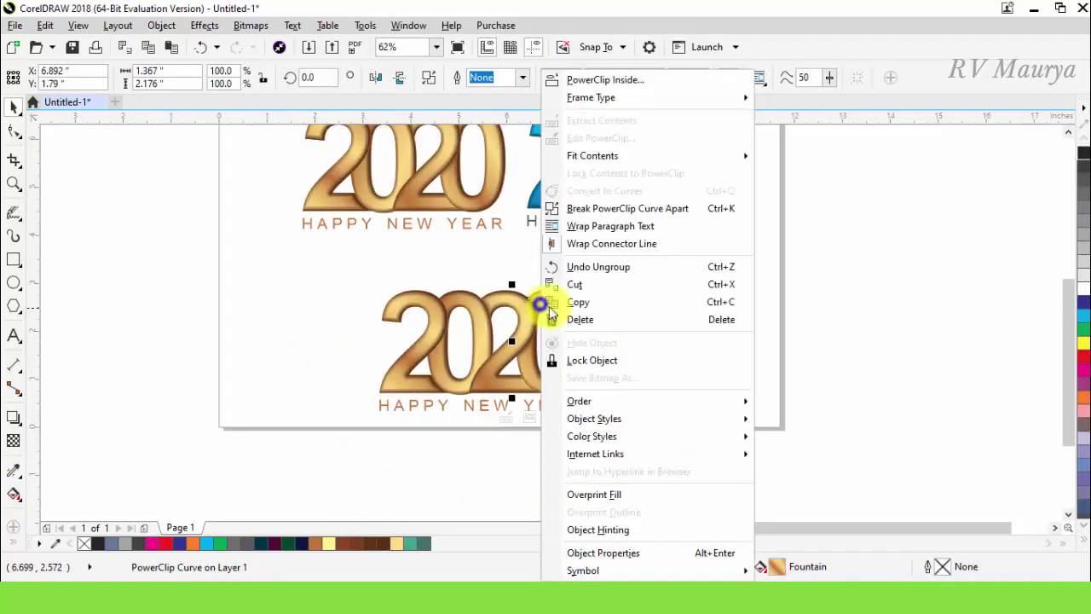
{"action": "left_click", "coordinate": [585, 120]}
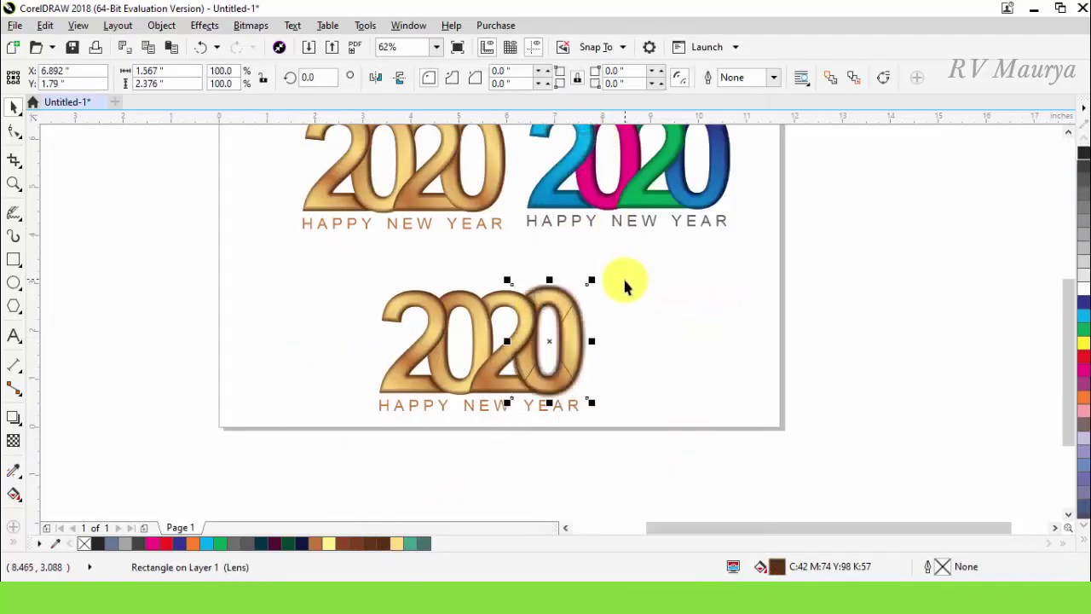
{"action": "left_click", "coordinate": [622, 319]}
{"action": "scroll", "coordinate": [526, 307], "scroll_direction": "up", "scroll_amount": 1}
Step: Group the four plain gold digits and place a duplicate of the group about 4.65 in to the right
{"action": "left_click_drag", "start_coordinate": [283, 184], "coordinate": [465, 305]}
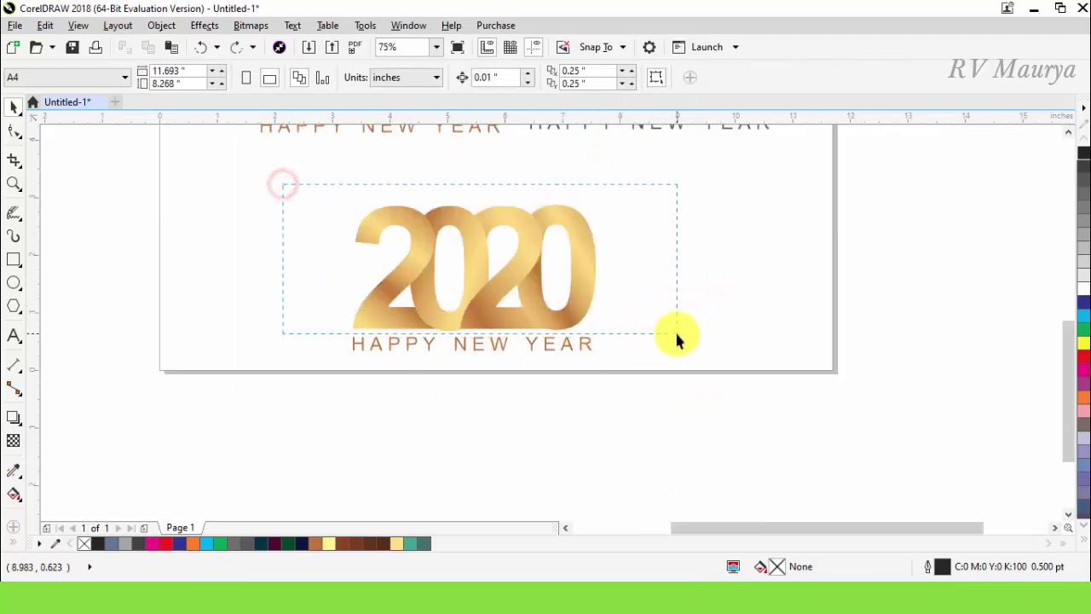
{"action": "left_click_drag", "start_coordinate": [682, 344], "coordinate": [683, 348]}
{"action": "key", "text": "ctrl+g"}
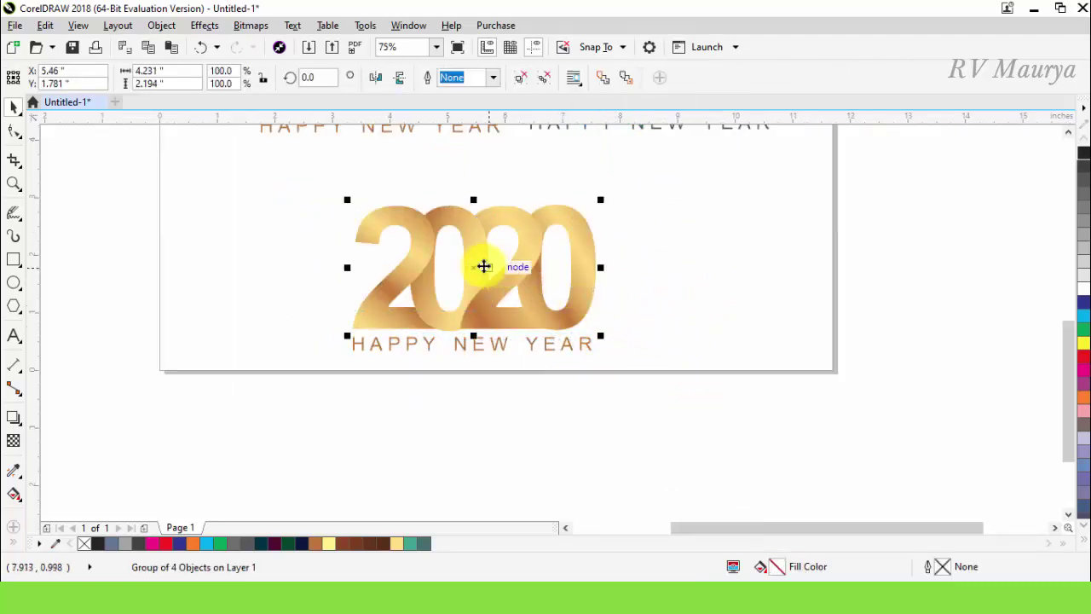
{"action": "left_click_drag", "start_coordinate": [477, 262], "coordinate": [744, 264]}
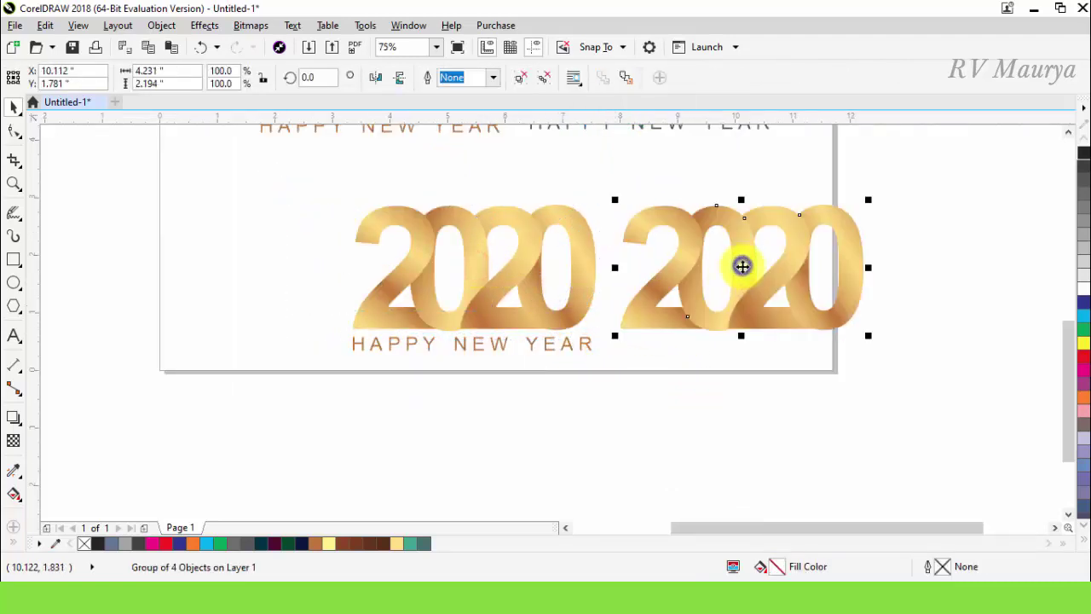
Step: Extrude the duplicated gold 2020 group toward the lower right and set its extrusion type to back parallel
{"action": "left_click", "coordinate": [13, 418]}
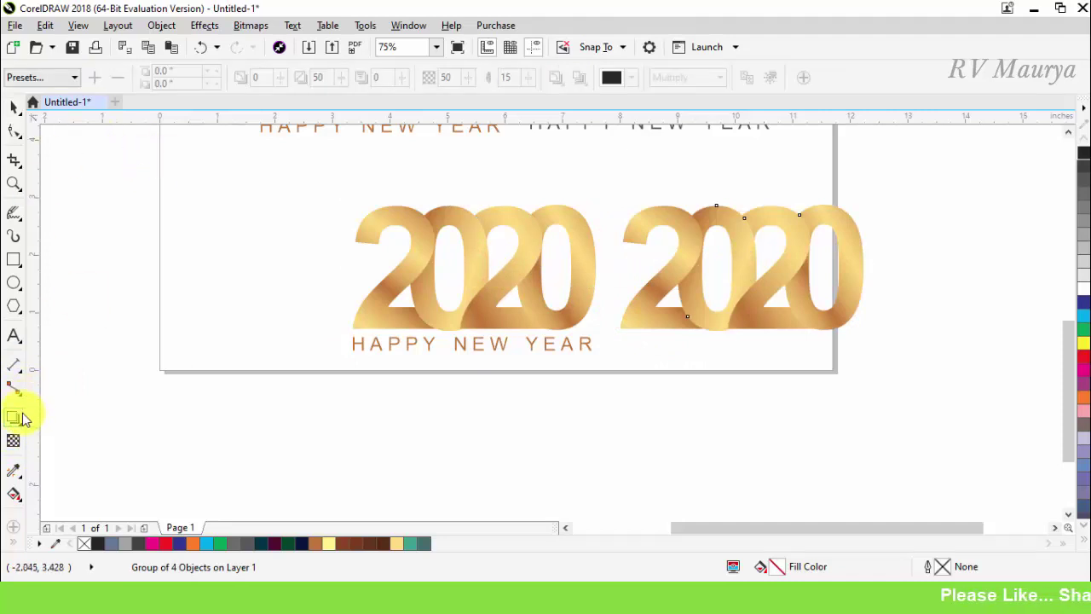
{"action": "left_click", "coordinate": [18, 426]}
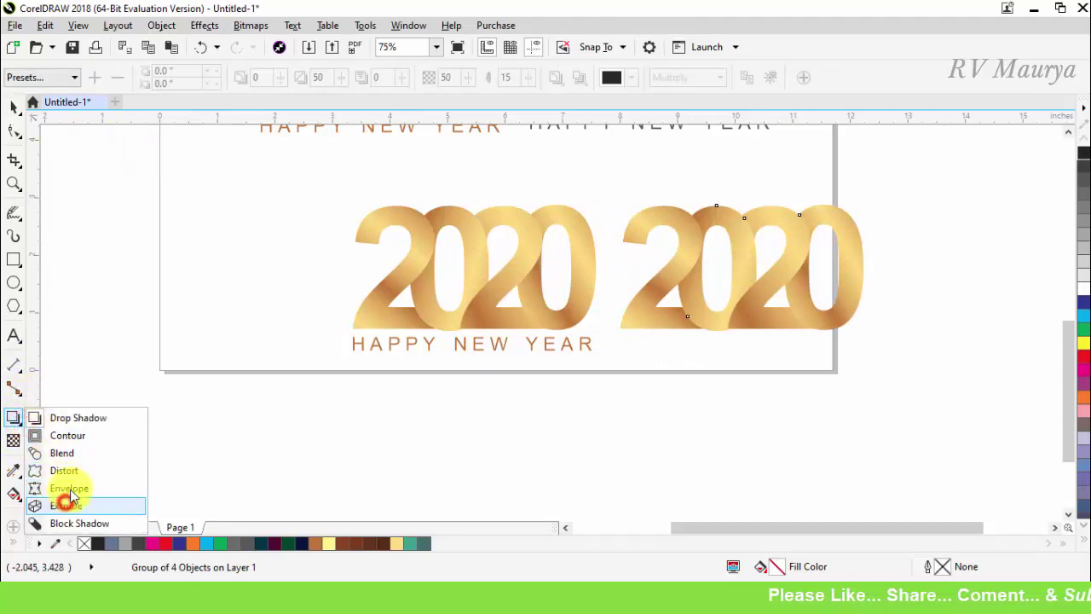
{"action": "left_click", "coordinate": [65, 504]}
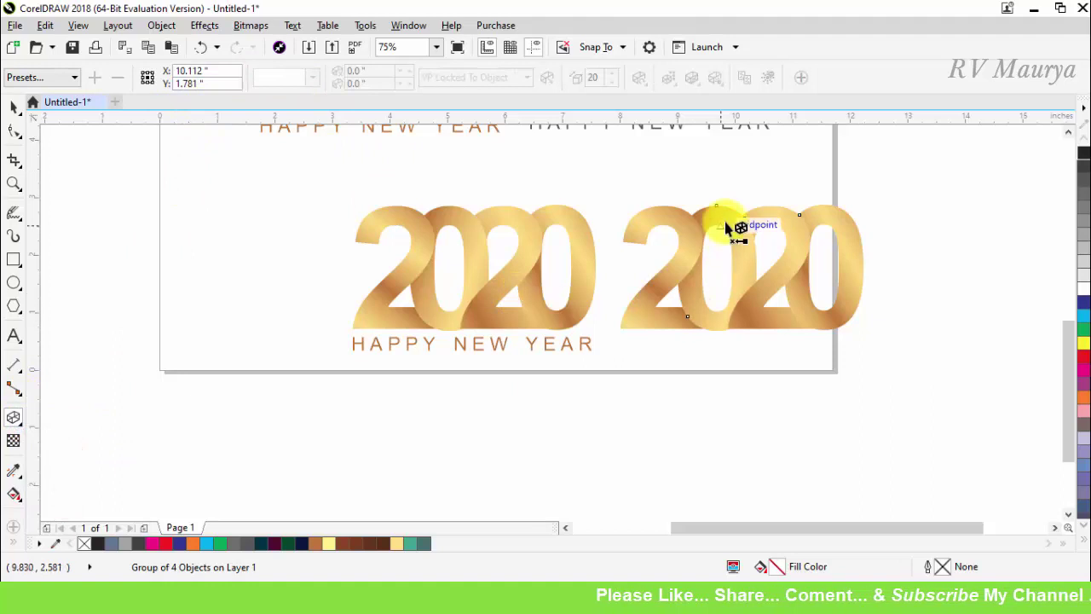
{"action": "mouse_move", "coordinate": [741, 268]}
{"action": "left_mouse_down"}
{"action": "mouse_move", "coordinate": [779, 341]}
{"action": "mouse_move", "coordinate": [840, 394]}
{"action": "mouse_move", "coordinate": [916, 375]}
{"action": "mouse_move", "coordinate": [878, 359]}
{"action": "left_mouse_up"}
{"action": "left_click", "coordinate": [309, 78]}
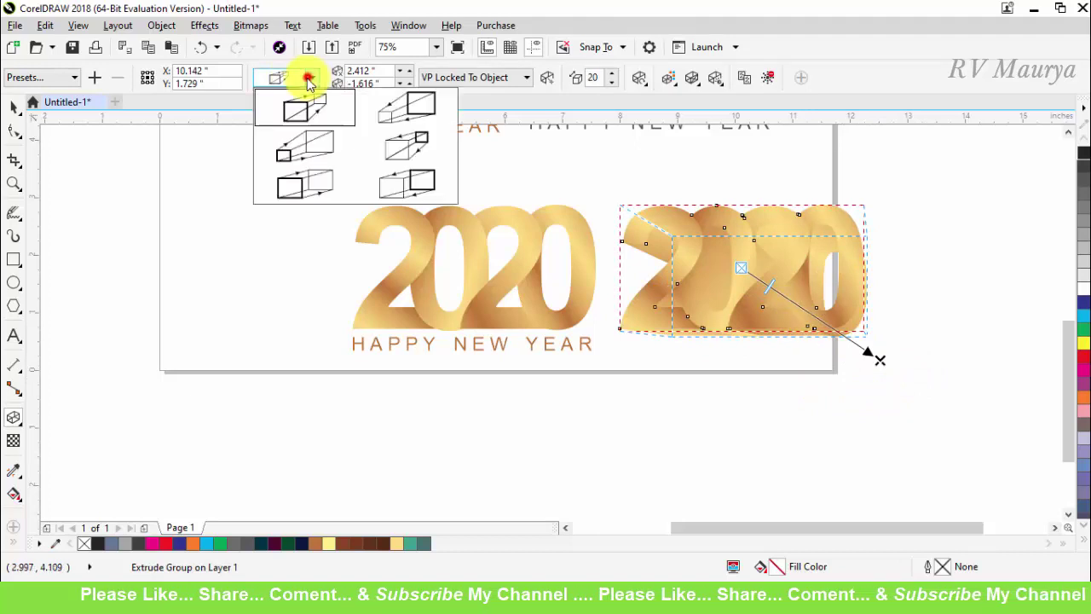
{"action": "left_click", "coordinate": [300, 181]}
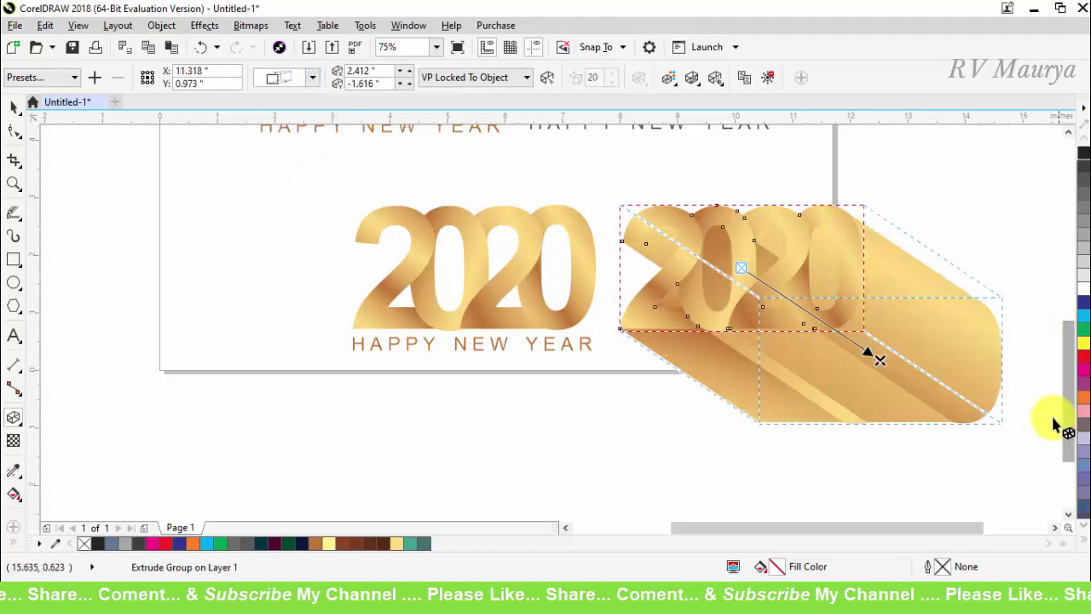
Step: Shorten the parallel extrusion to a shallow depth, with its vanishing point at 0.155 in horizontally and -0.137 in vertically
{"action": "left_click_drag", "start_coordinate": [880, 360], "coordinate": [746, 274]}
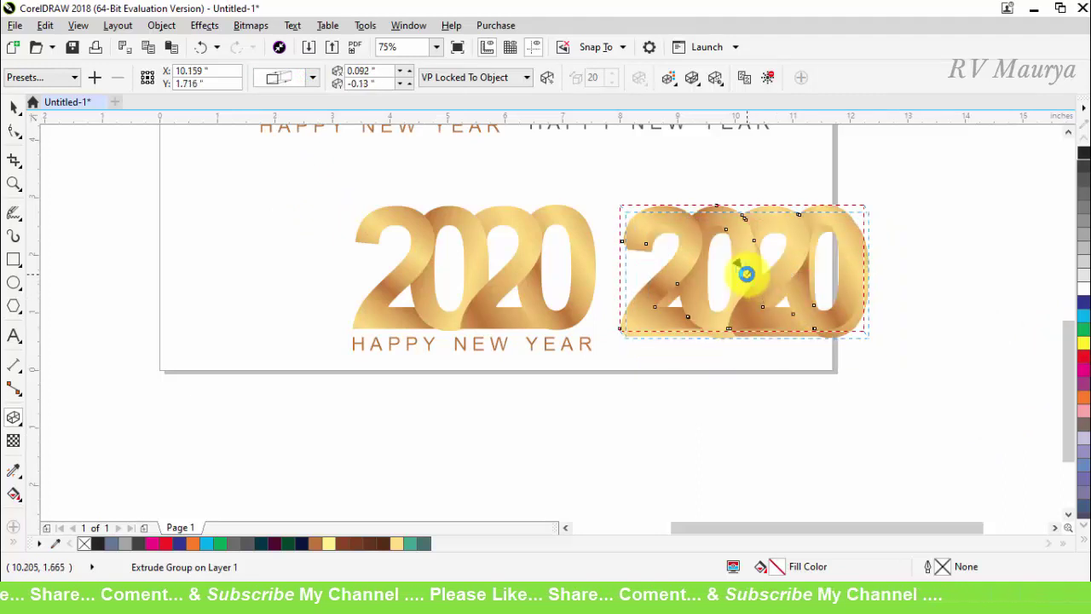
{"action": "scroll", "coordinate": [753, 271], "scroll_direction": "up", "scroll_amount": 1}
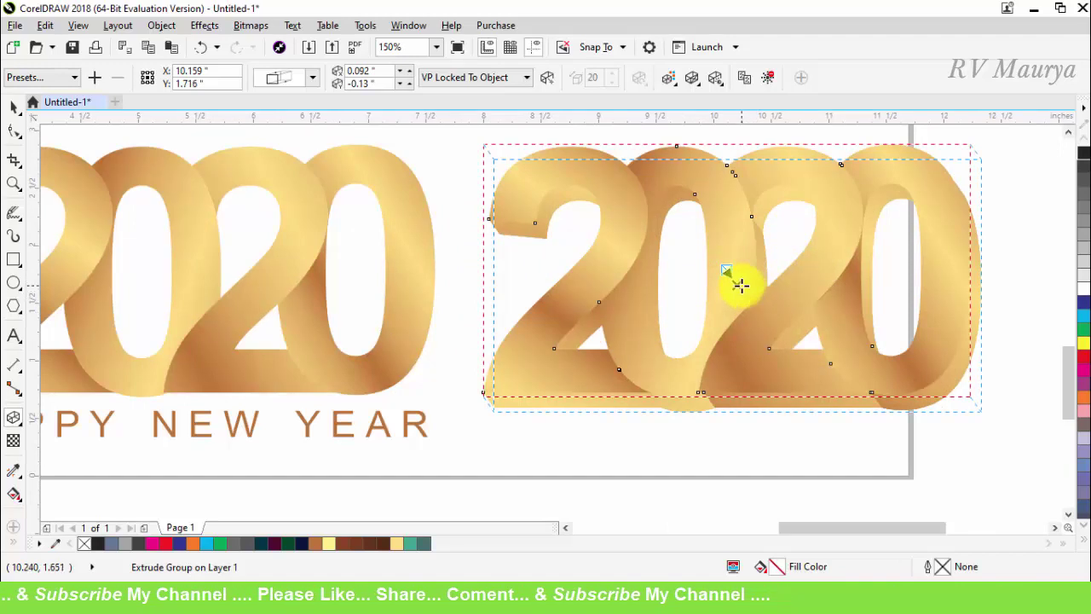
{"action": "left_click_drag", "start_coordinate": [741, 284], "coordinate": [745, 286]}
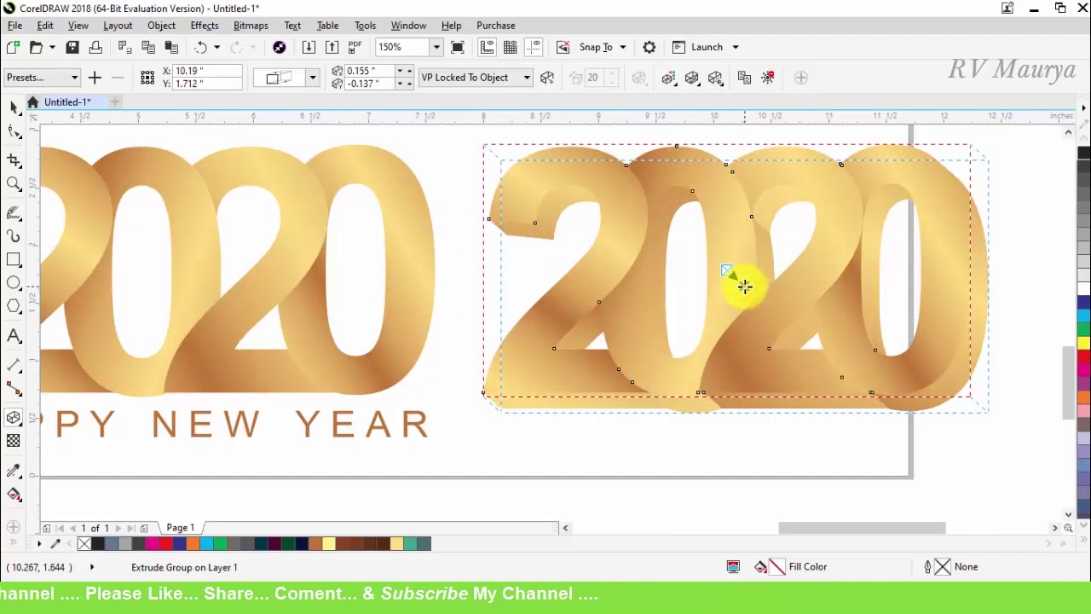
{"action": "left_click", "coordinate": [745, 287]}
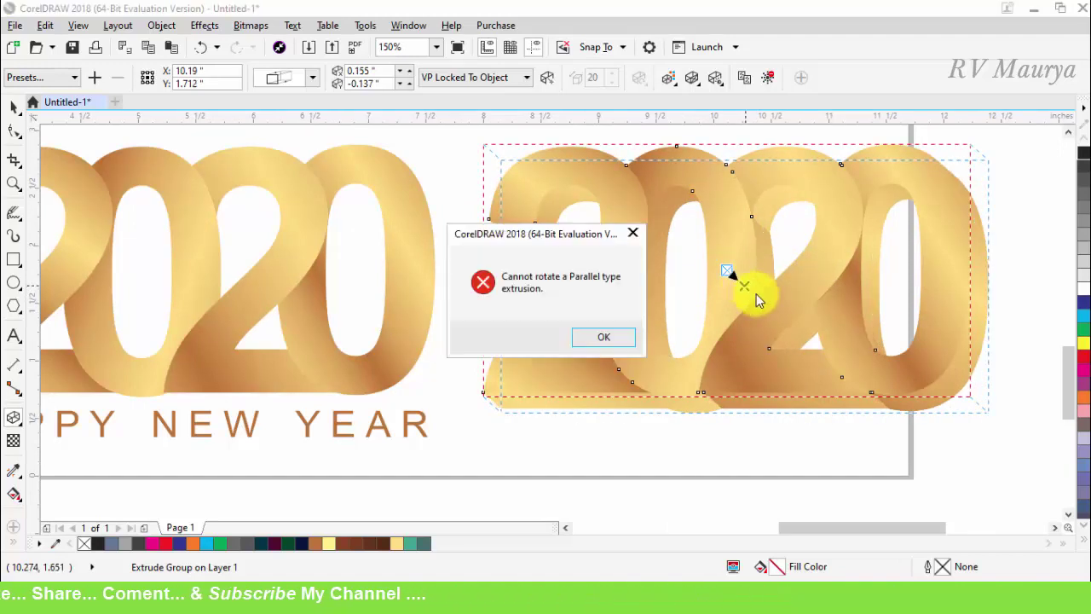
{"action": "left_click", "coordinate": [633, 234]}
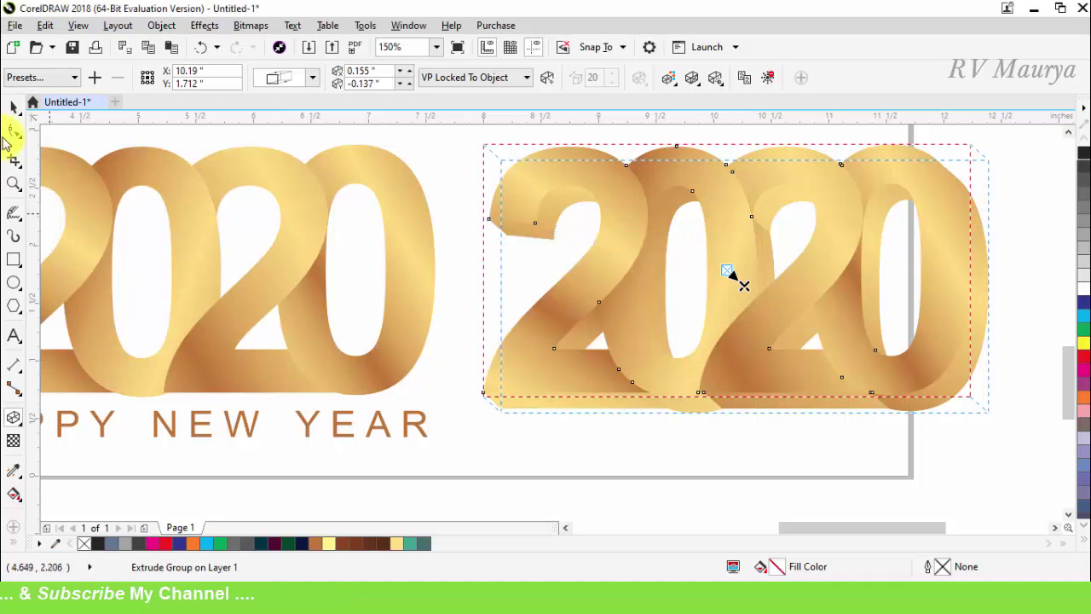
{"action": "left_click", "coordinate": [14, 104]}
{"action": "left_click", "coordinate": [749, 474]}
{"action": "left_click_drag", "start_coordinate": [719, 367], "coordinate": [711, 415]}
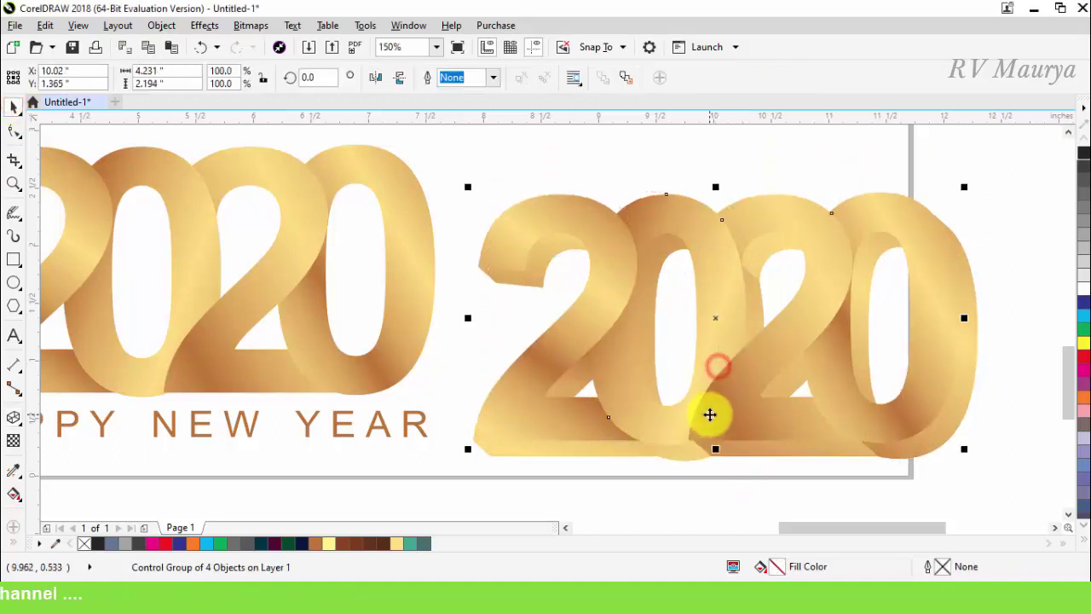
{"action": "key", "text": "ctrl+z"}
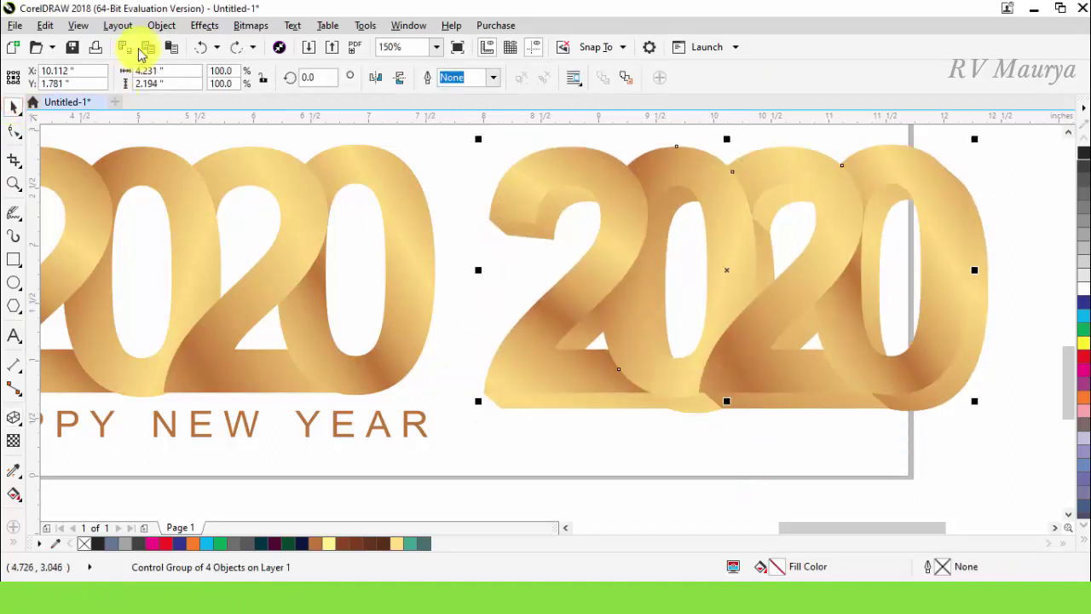
{"action": "left_click", "coordinate": [162, 26]}
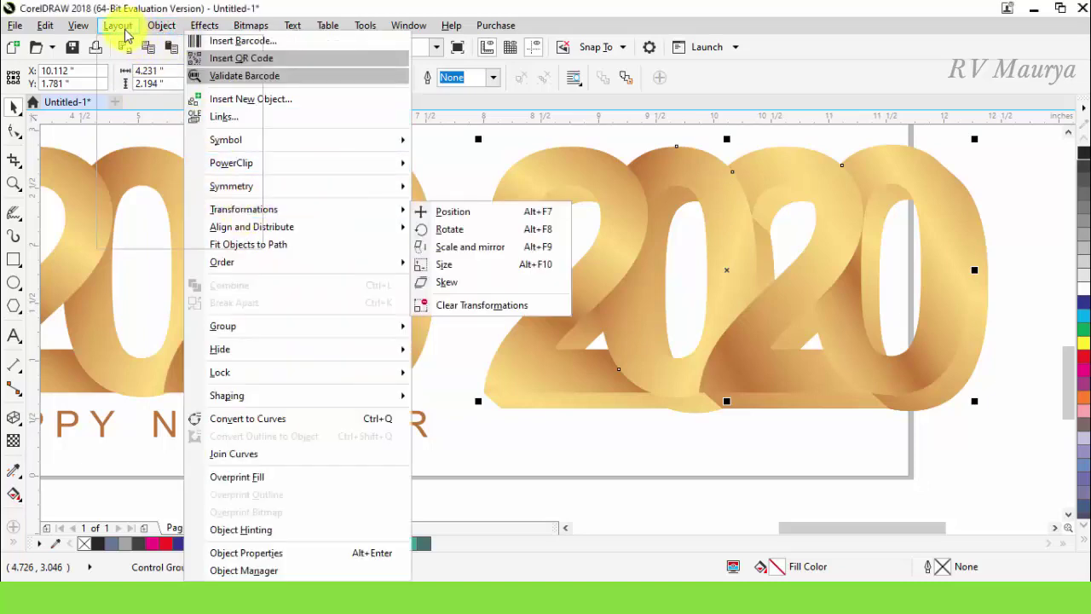
{"action": "left_click", "coordinate": [594, 295]}
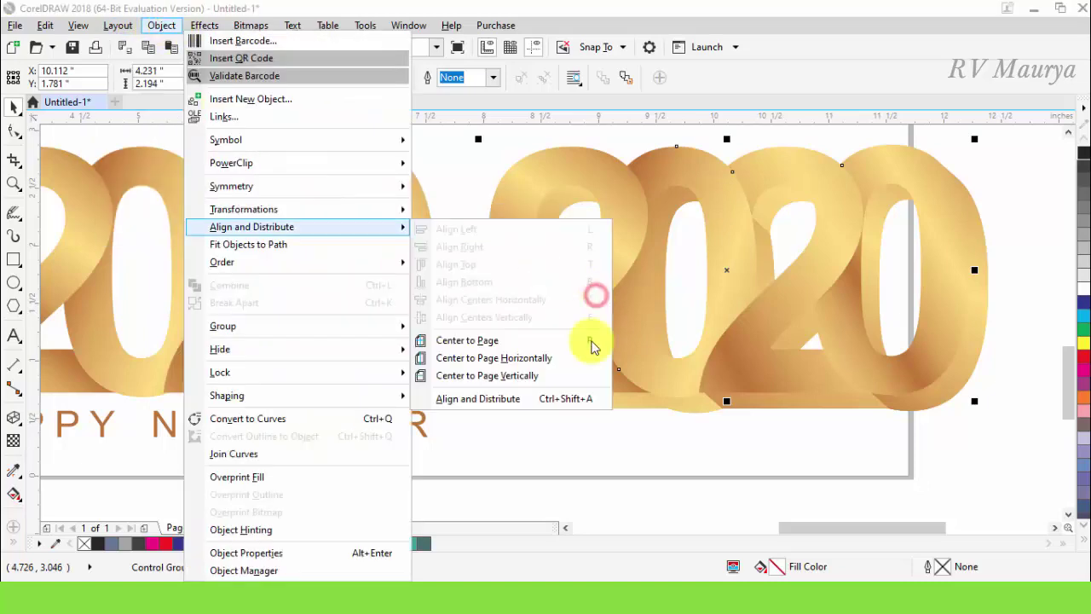
{"action": "left_click", "coordinate": [648, 445]}
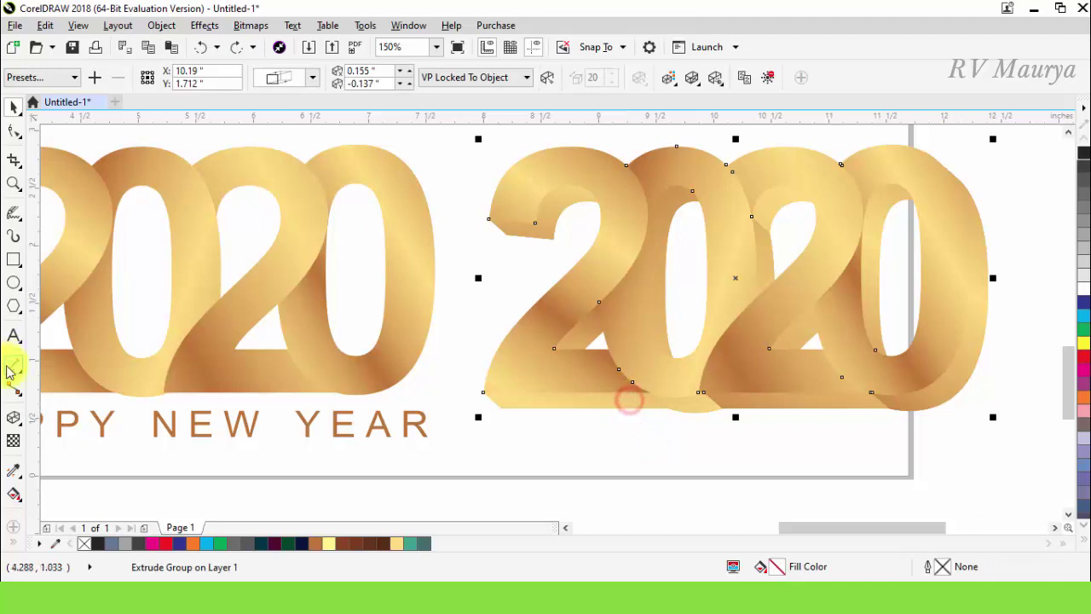
Step: Break the extrude group apart to separate the gold digits from their extruded side faces
{"action": "left_click", "coordinate": [13, 418]}
{"action": "left_click", "coordinate": [130, 25]}
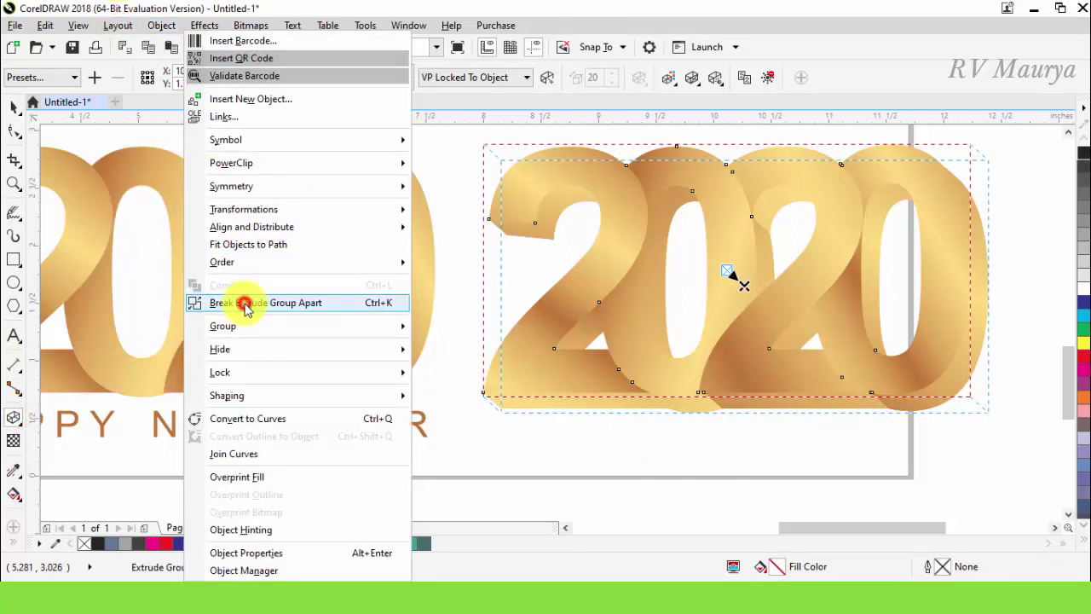
{"action": "left_click", "coordinate": [245, 306]}
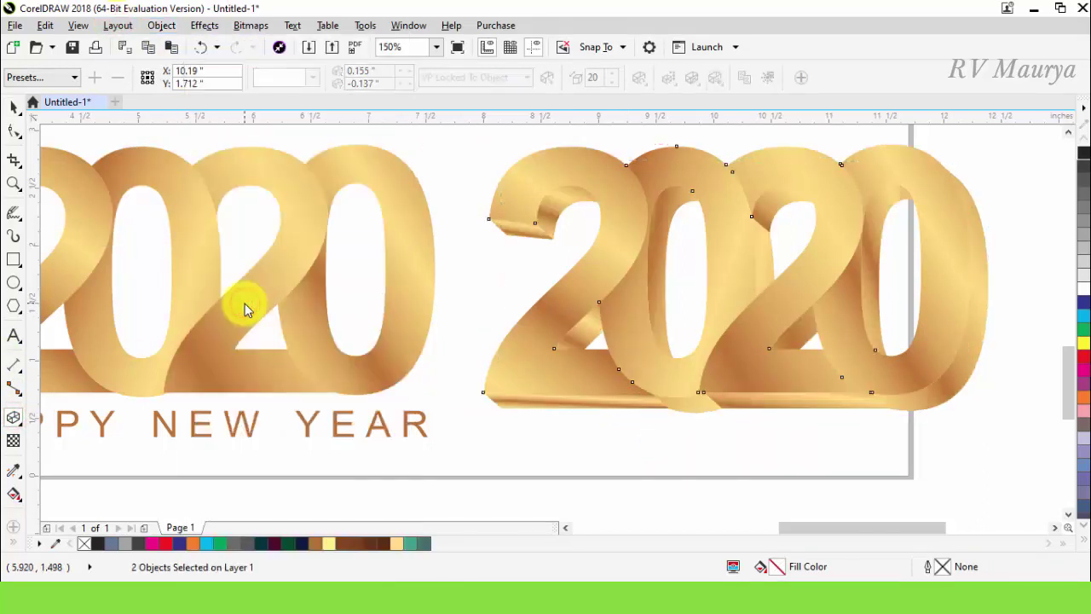
{"action": "left_click", "coordinate": [14, 110]}
{"action": "left_click", "coordinate": [674, 469]}
Step: Redirect the fountain fill on the first 2's bottom extrusion face to run lengthwise, starting with brown at the strip's left end
{"action": "key", "text": "F3"}
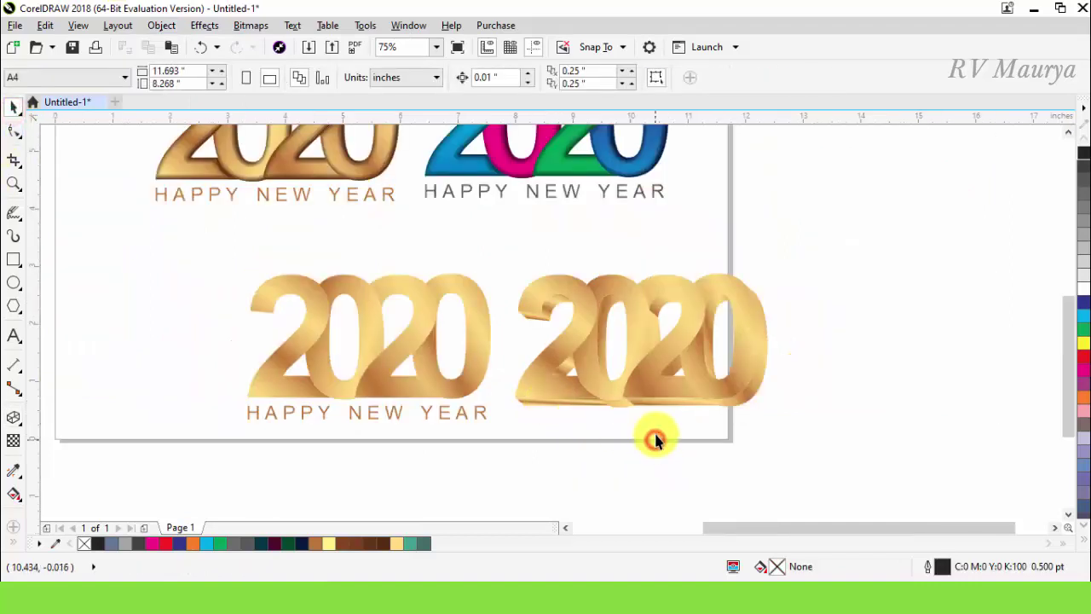
{"action": "scroll", "coordinate": [654, 395], "scroll_direction": "up", "scroll_amount": 2}
{"action": "left_click", "coordinate": [499, 407]}
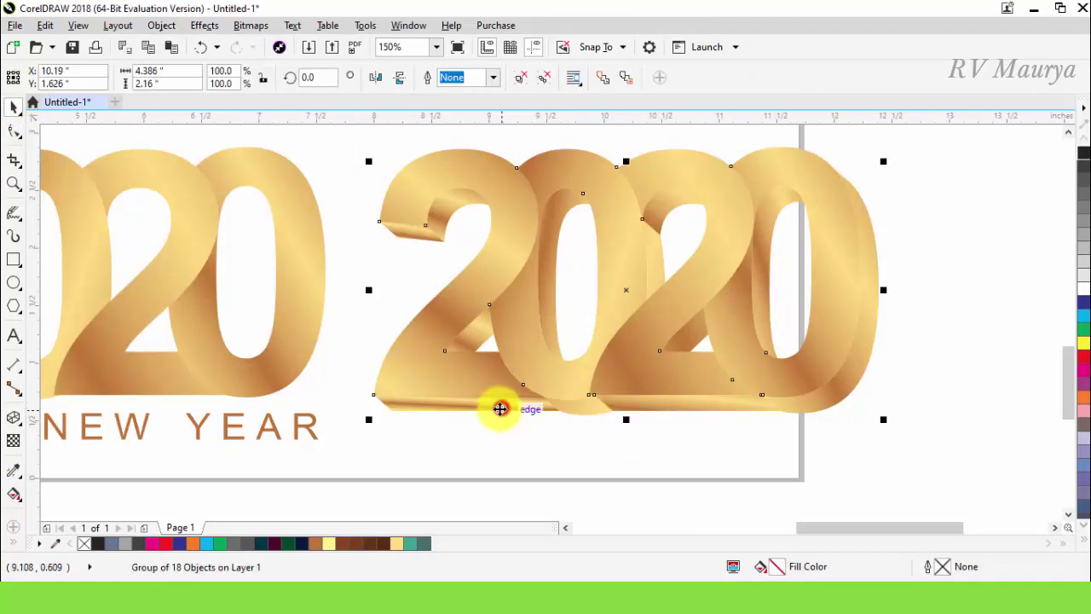
{"action": "left_click", "coordinate": [491, 408], "text": "ctrl"}
{"action": "scroll", "coordinate": [418, 412], "scroll_direction": "up", "scroll_amount": 2}
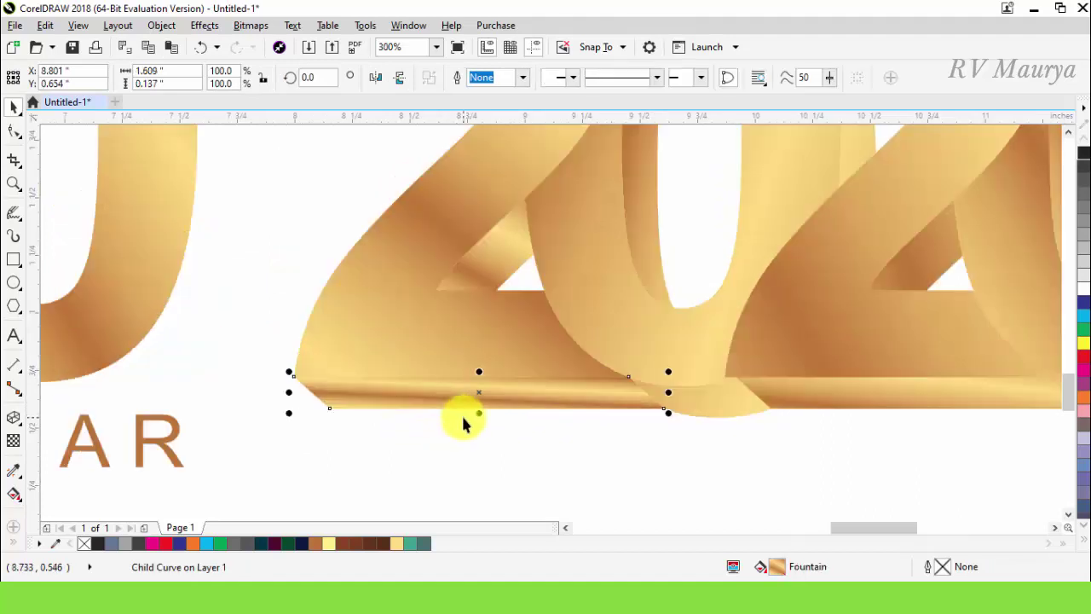
{"action": "key", "text": "g"}
{"action": "left_click_drag", "start_coordinate": [611, 389], "coordinate": [552, 351]}
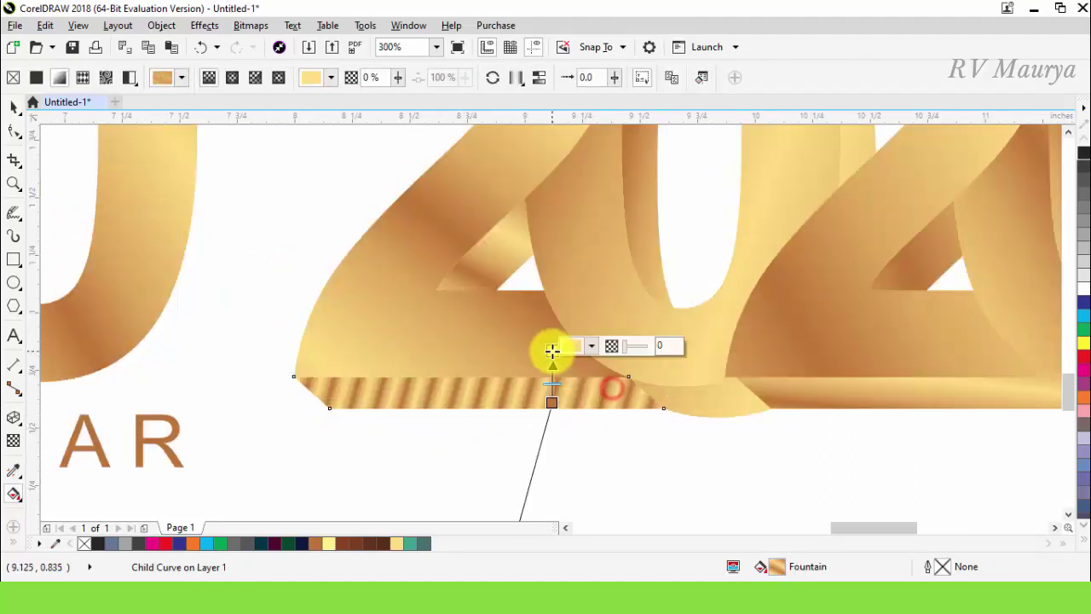
{"action": "scroll", "coordinate": [553, 373], "scroll_direction": "down", "scroll_amount": 2}
{"action": "left_click", "coordinate": [528, 458]}
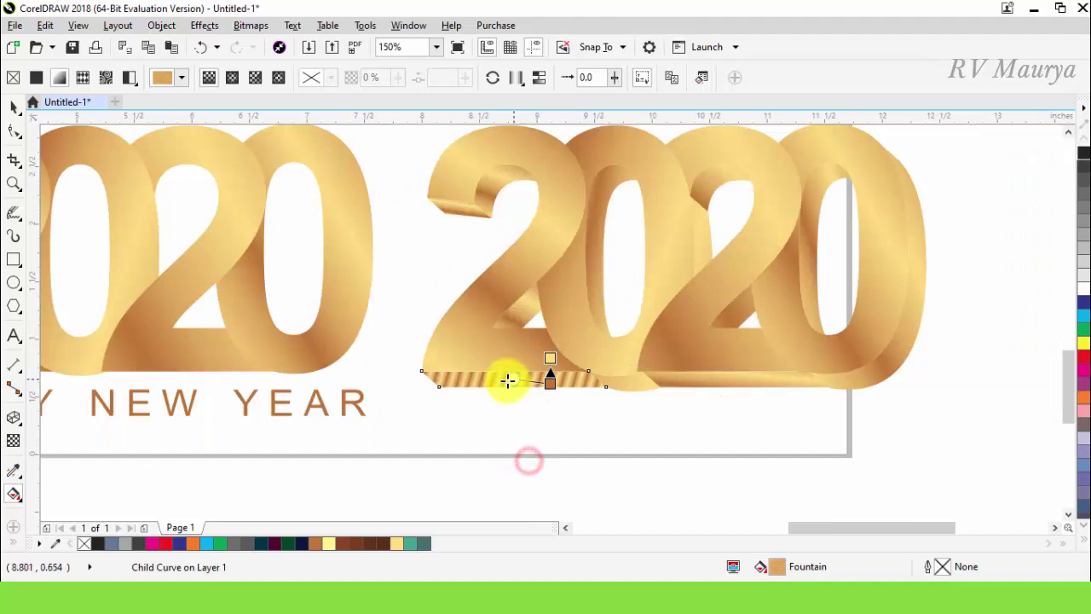
{"action": "left_click_drag", "start_coordinate": [548, 355], "coordinate": [443, 378]}
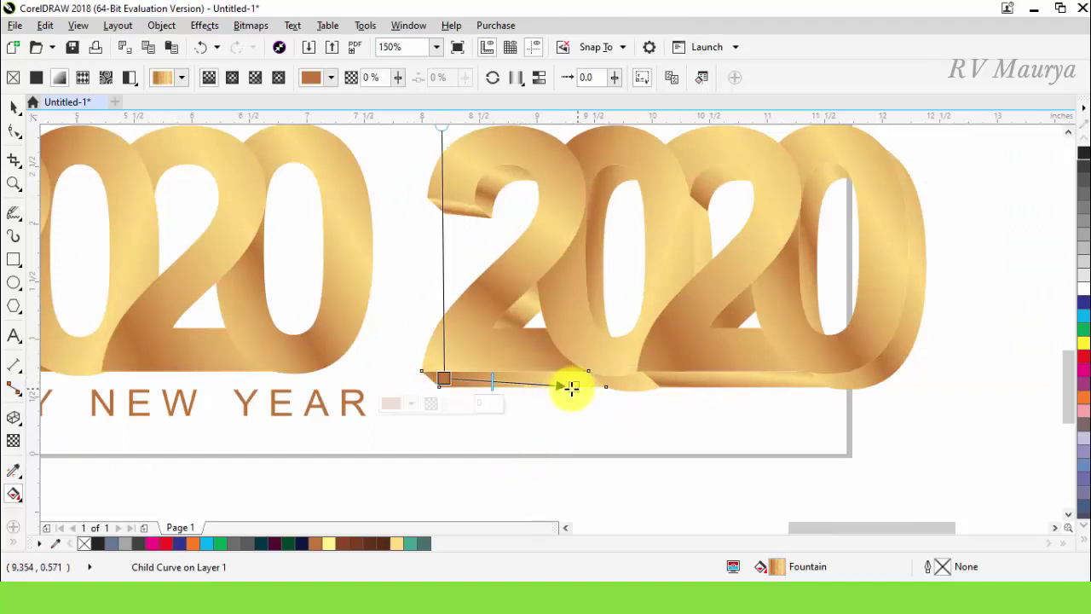
Step: Reposition both ends of the fountain fill on the first 0's extrusion face to run the gradient diagonally from its lower left
{"action": "left_click", "coordinate": [11, 104]}
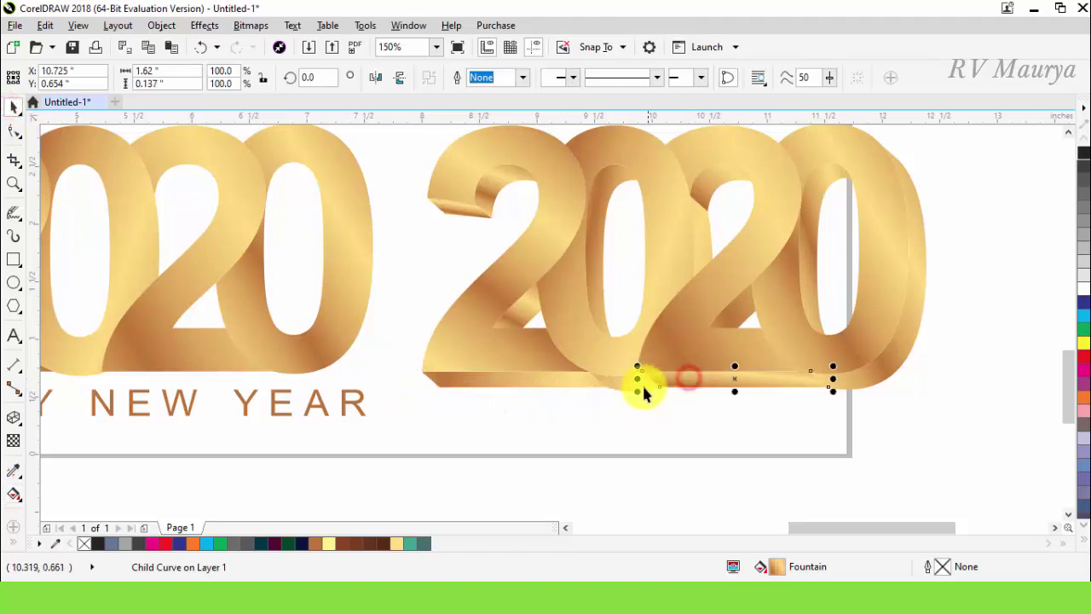
{"action": "left_click", "coordinate": [606, 396]}
{"action": "key", "text": "g"}
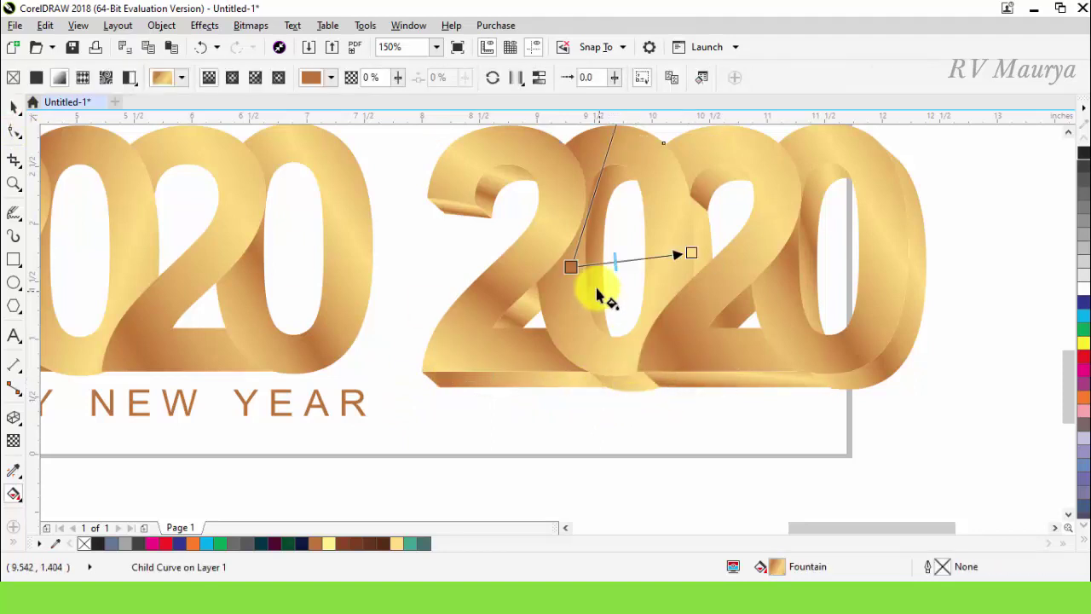
{"action": "left_click_drag", "start_coordinate": [566, 267], "coordinate": [629, 257]}
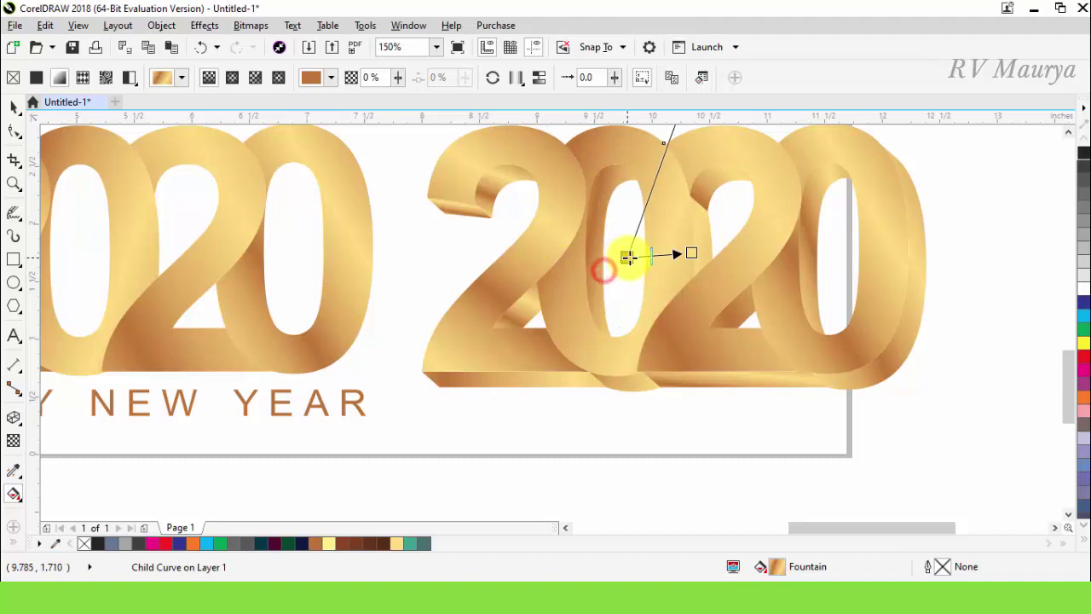
{"action": "left_click", "coordinate": [688, 252]}
{"action": "left_click_drag", "start_coordinate": [619, 267], "coordinate": [586, 350]}
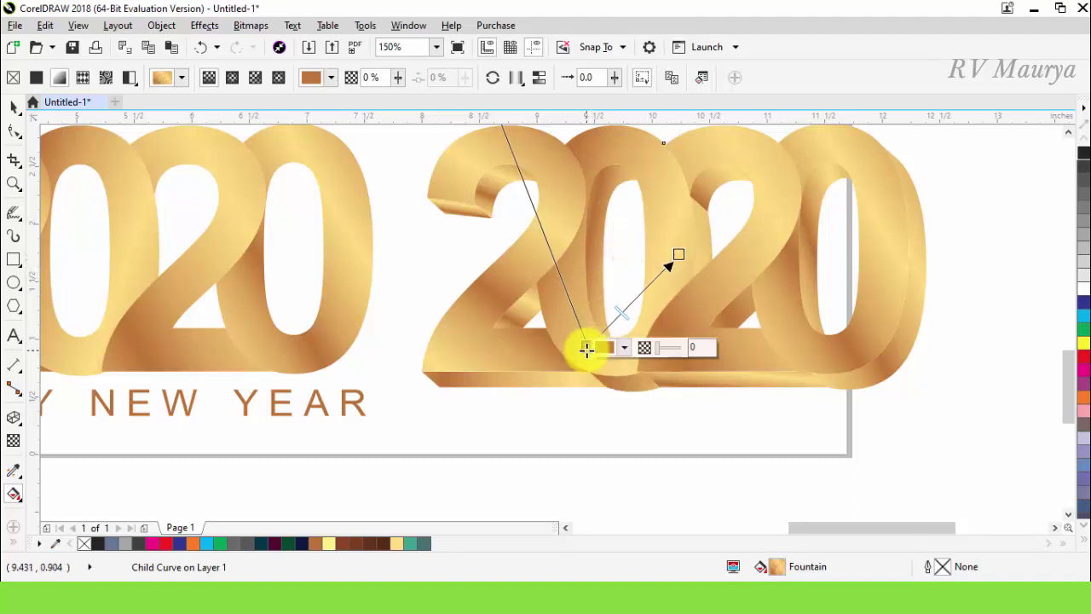
{"action": "left_click_drag", "start_coordinate": [677, 255], "coordinate": [640, 293]}
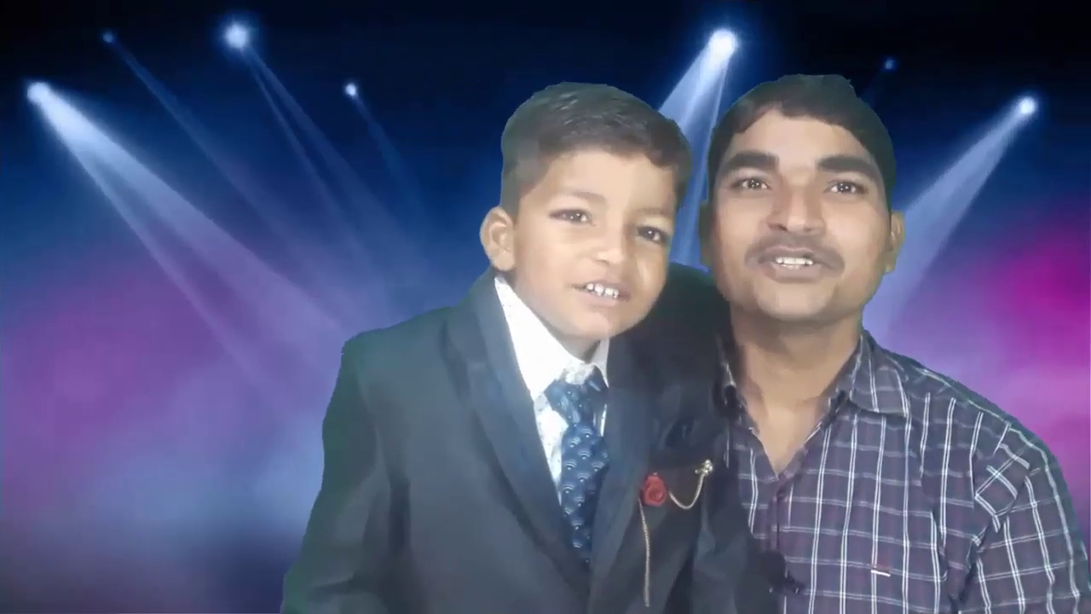